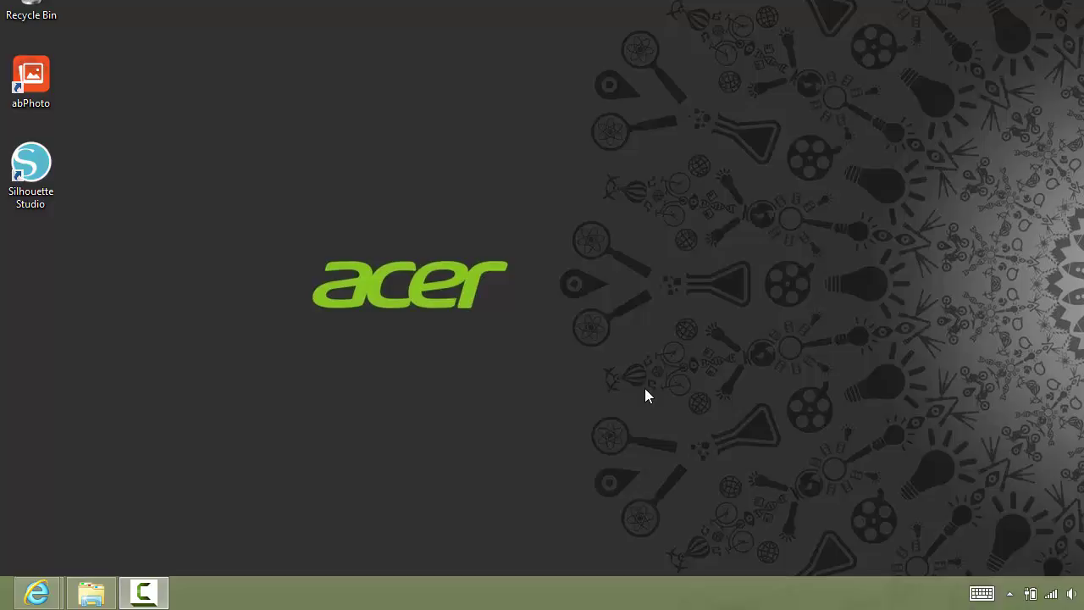
# Step: Start Silhouette Studio Business Edition from its Windows desktop shortcut
pyautogui.click(34, 171)
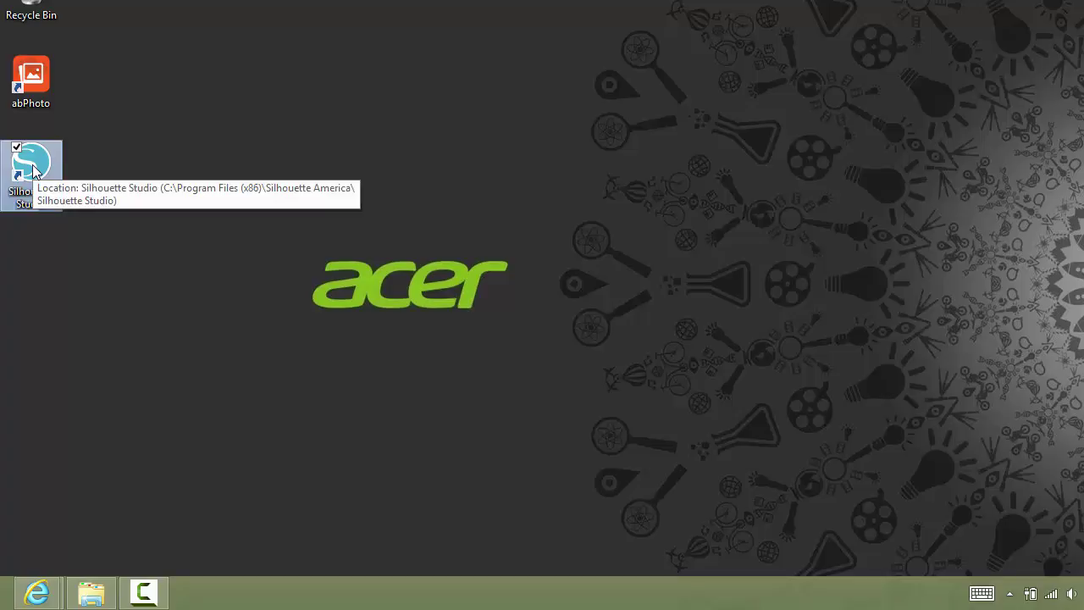
pyautogui.doubleClick(34, 169)
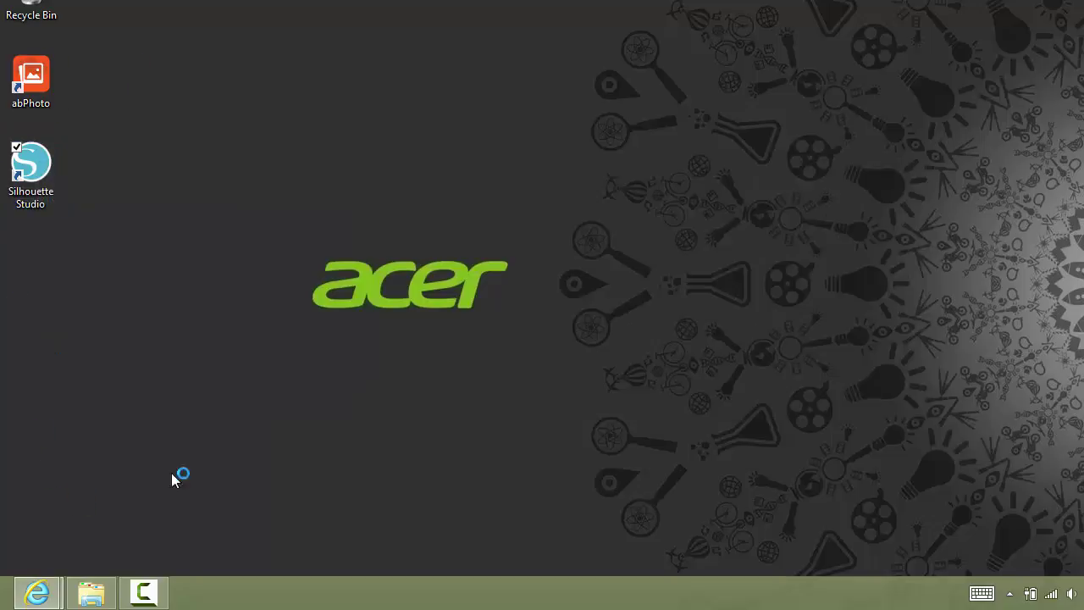
pyautogui.moveTo(36, 596)
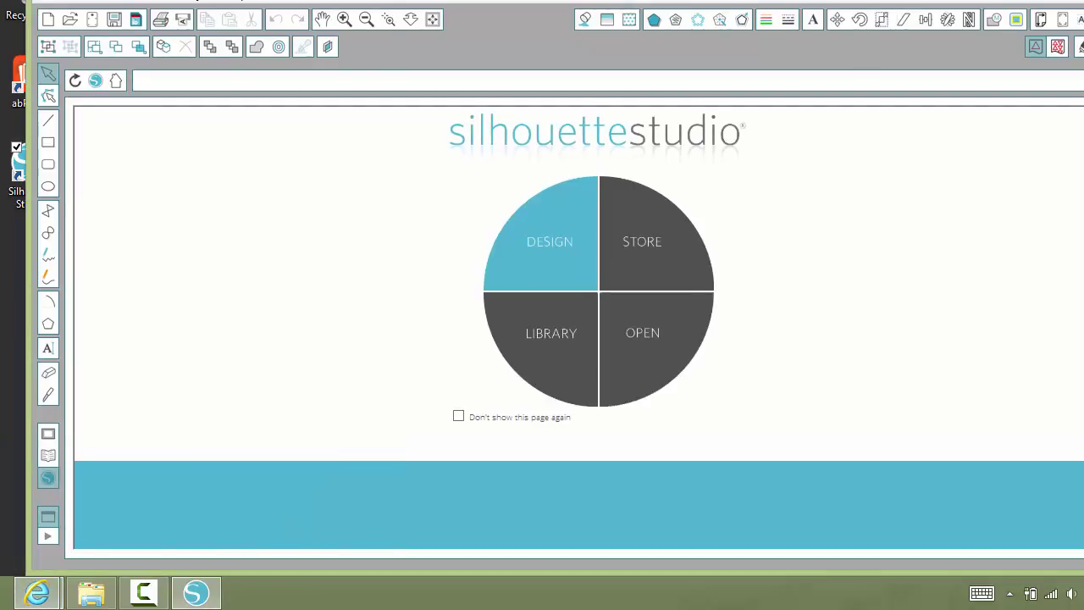
# Step: Resize the Silhouette Studio window so its top, left and right edges fit on screen
pyautogui.moveTo(449, 2); pyautogui.dragTo(446, 4)
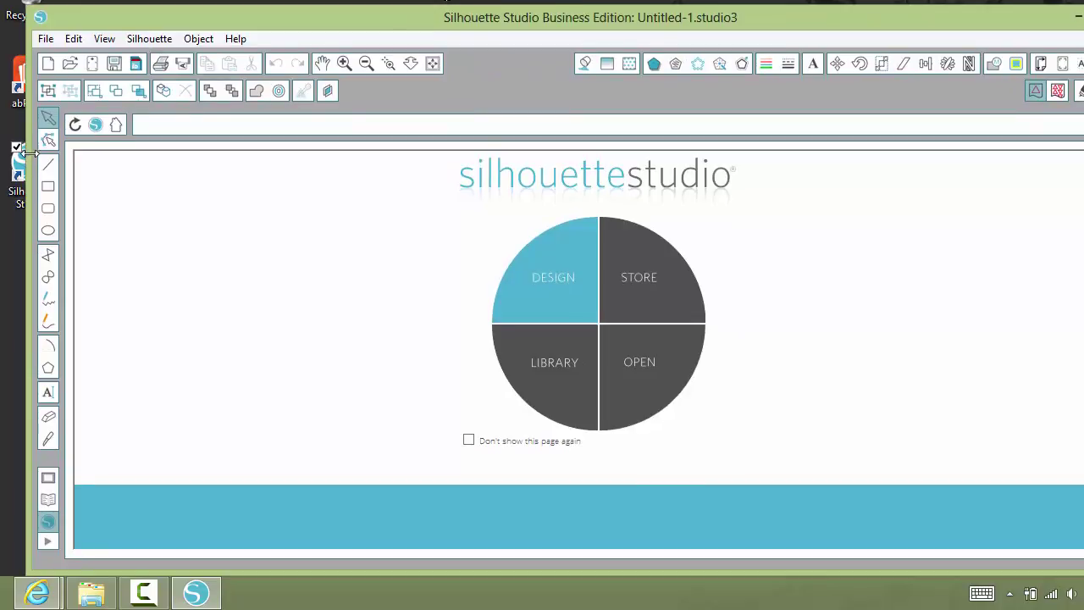
pyautogui.moveTo(26, 153); pyautogui.dragTo(8, 152)
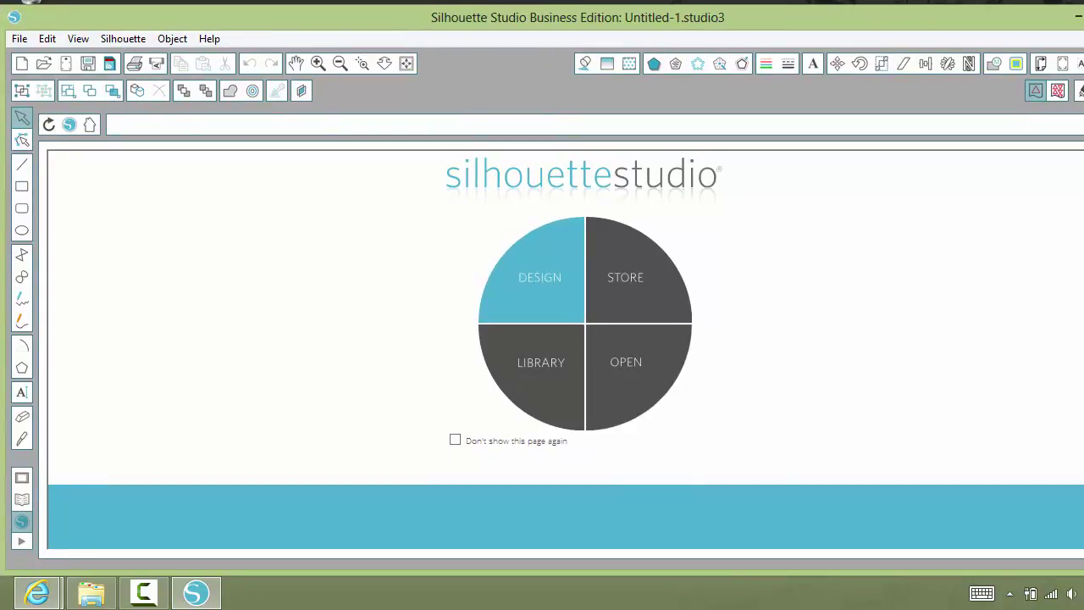
pyautogui.moveTo(1083, 48)
pyautogui.mouseDown()
pyautogui.moveTo(1038, 48)
pyautogui.moveTo(1079, 48)
pyautogui.mouseUp()
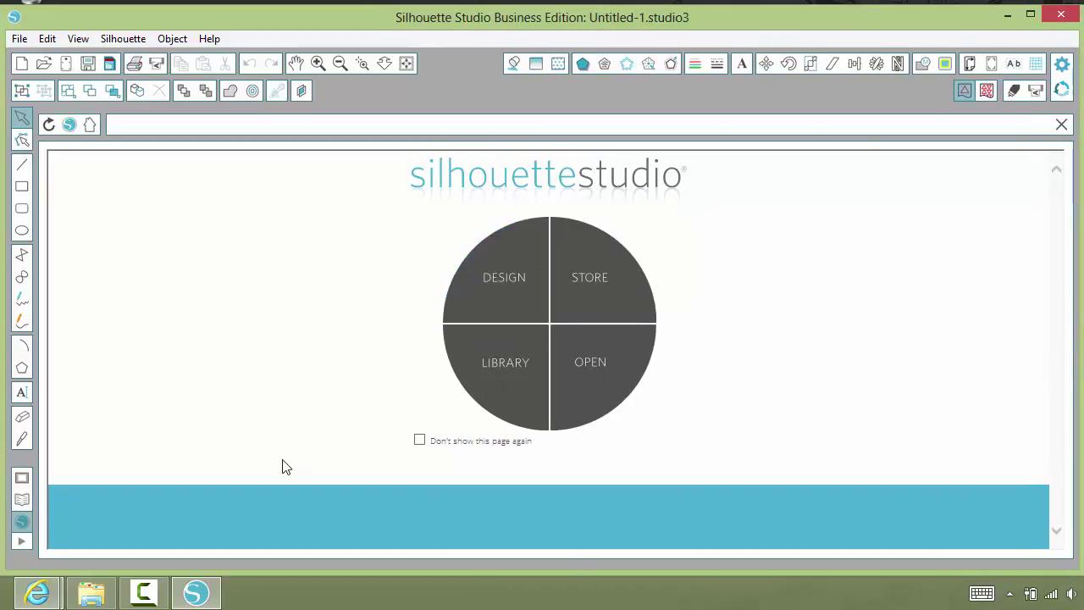
# Step: Open the library's Recent Downloads folder and scroll through its 51 designs
pyautogui.click(30, 498)
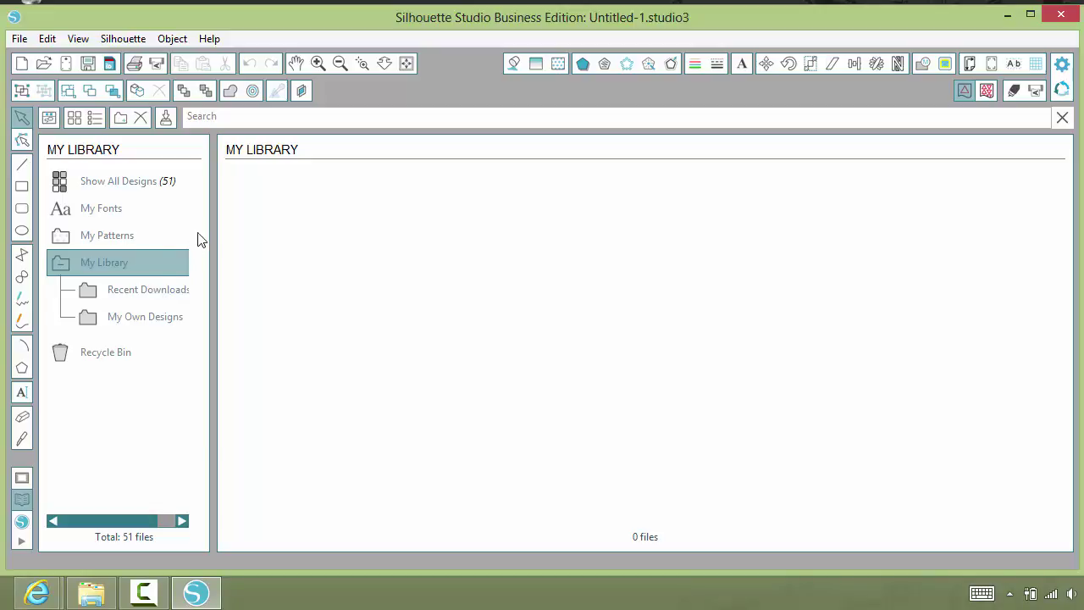
pyautogui.click(145, 290)
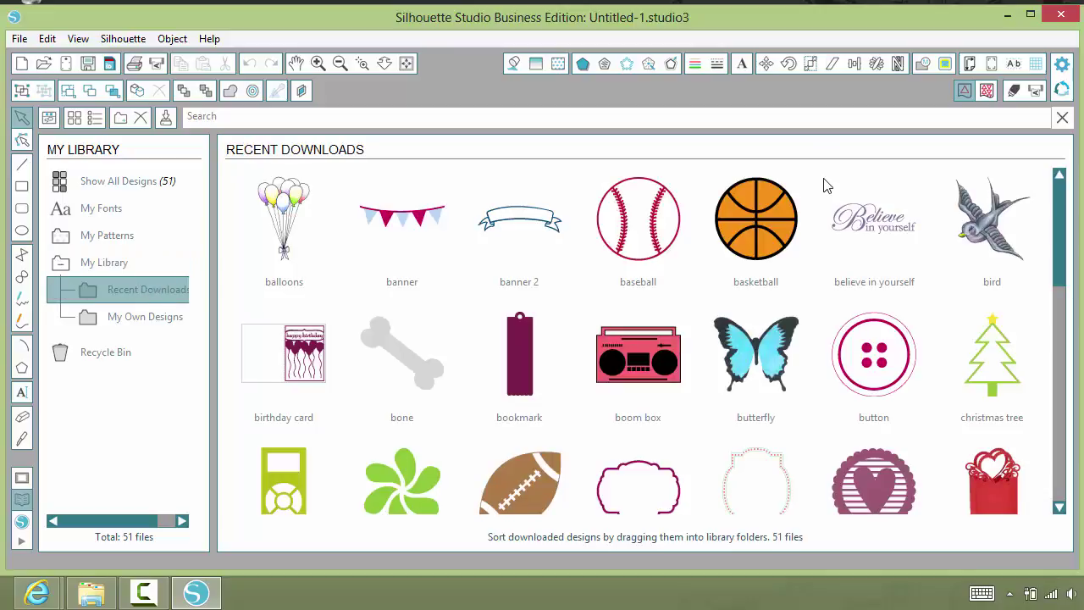
pyautogui.moveTo(1068, 250); pyautogui.dragTo(1059, 227)
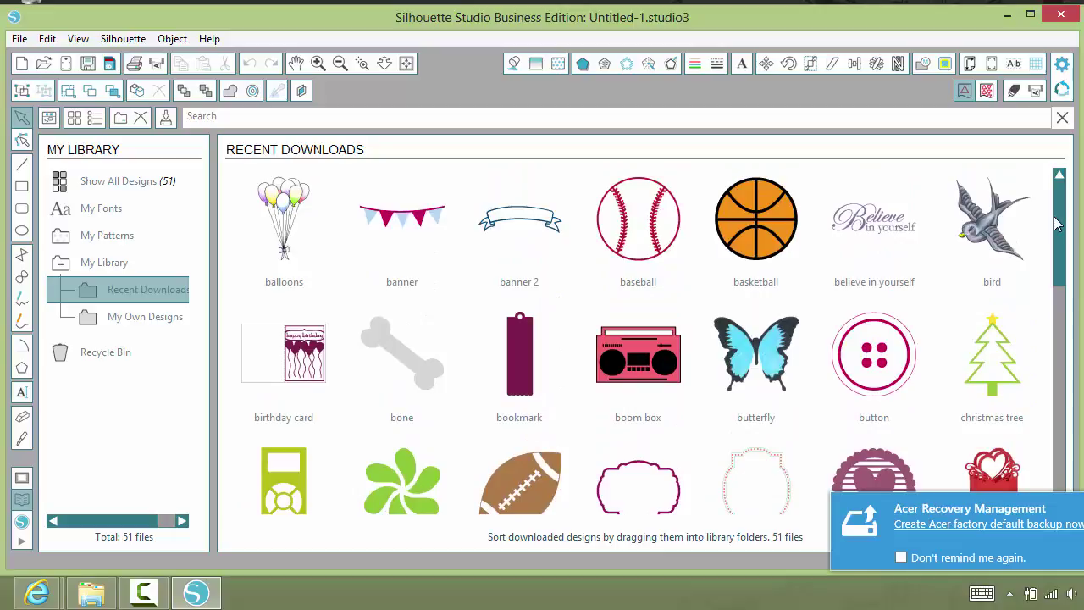
# Step: Switch to the Gmail message and open the seahorse silhouette SVG link in a new tab
pyautogui.hotkey('alt', 'Tab')
pyautogui.hotkey('alt', 'Tab')
pyautogui.hotkey('alt', 'Tab')
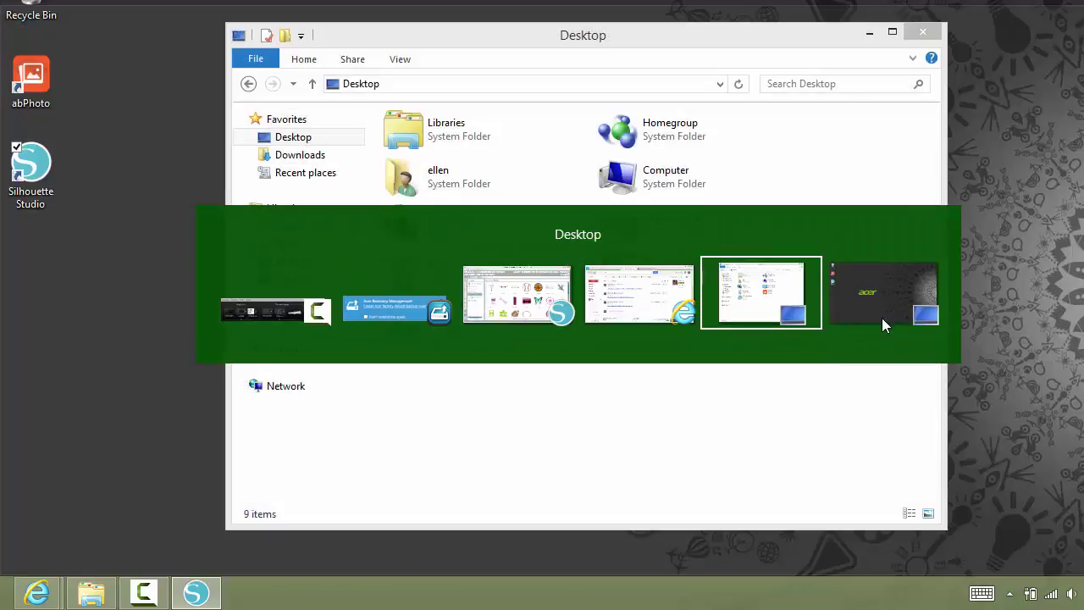
pyautogui.hotkey('alt', 'shift', 'Tab')
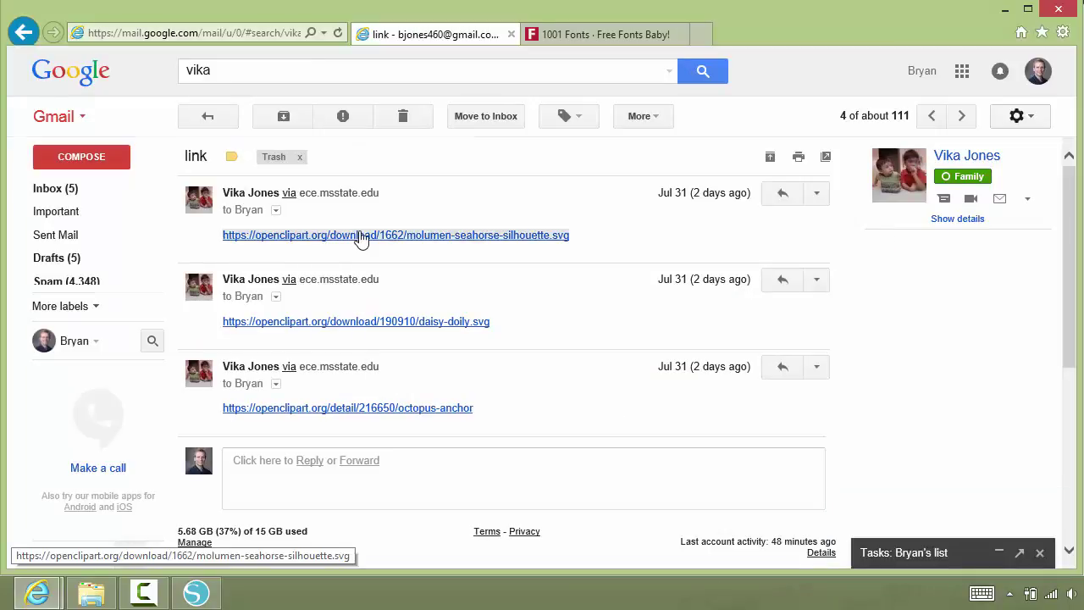
pyautogui.click(362, 236)
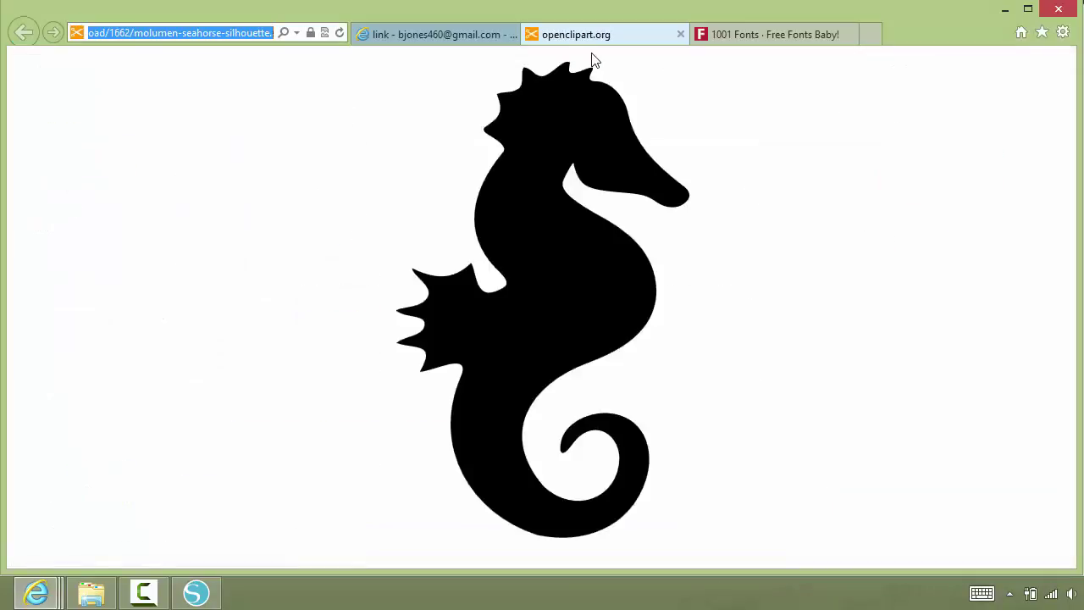
# Step: Open the daisy-doily and octopus-anchor clipart links in their own tabs as well
pyautogui.hotkey('alt', 'Tab')
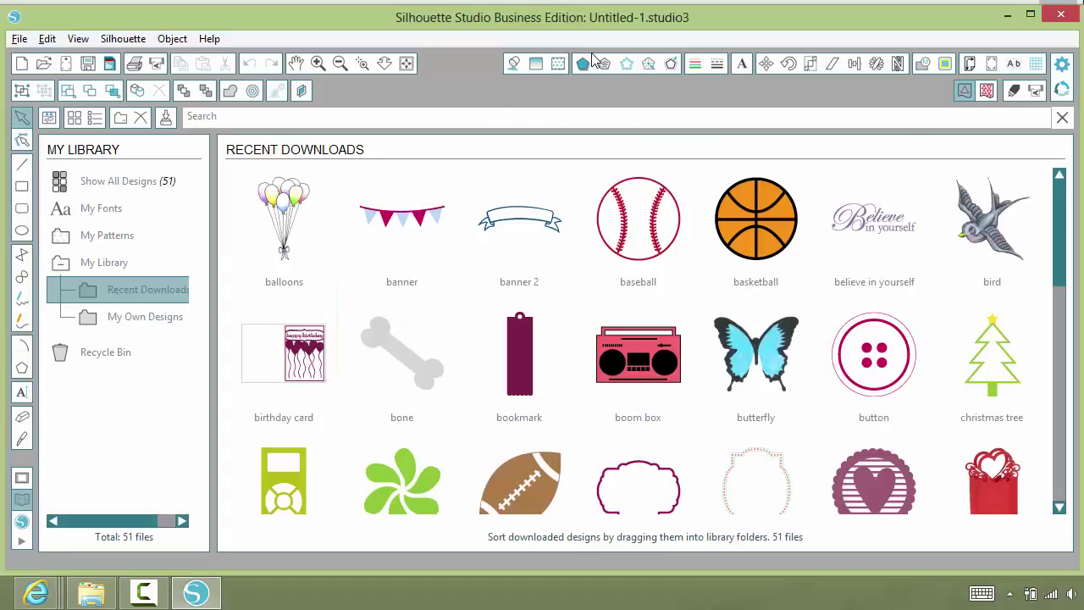
pyautogui.hotkey('alt', 'Tab')
pyautogui.click(426, 32)
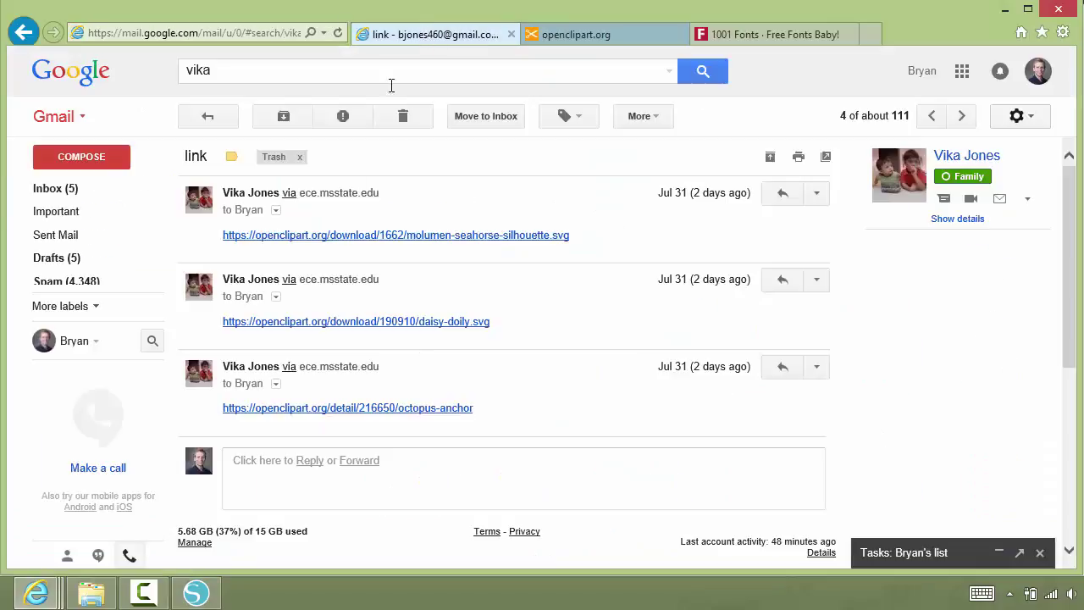
pyautogui.click(339, 320)
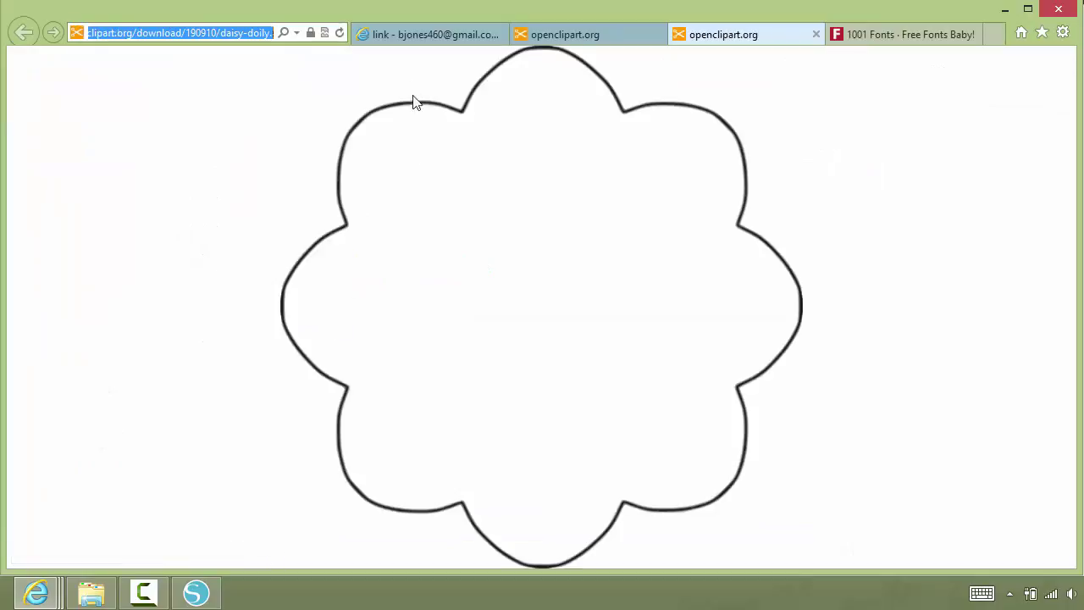
pyautogui.click(421, 25)
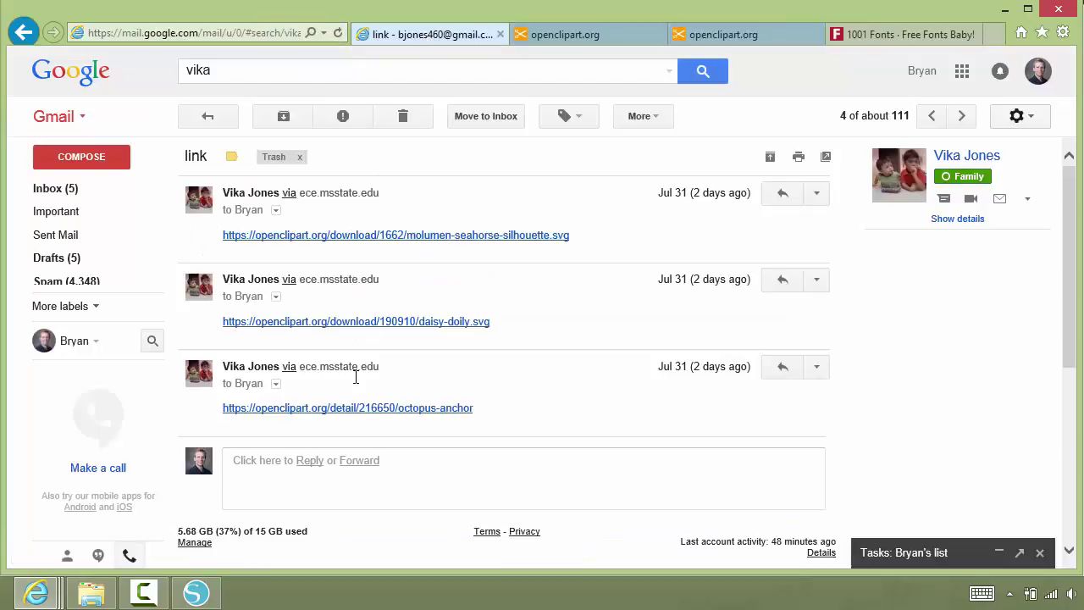
pyautogui.click(374, 413)
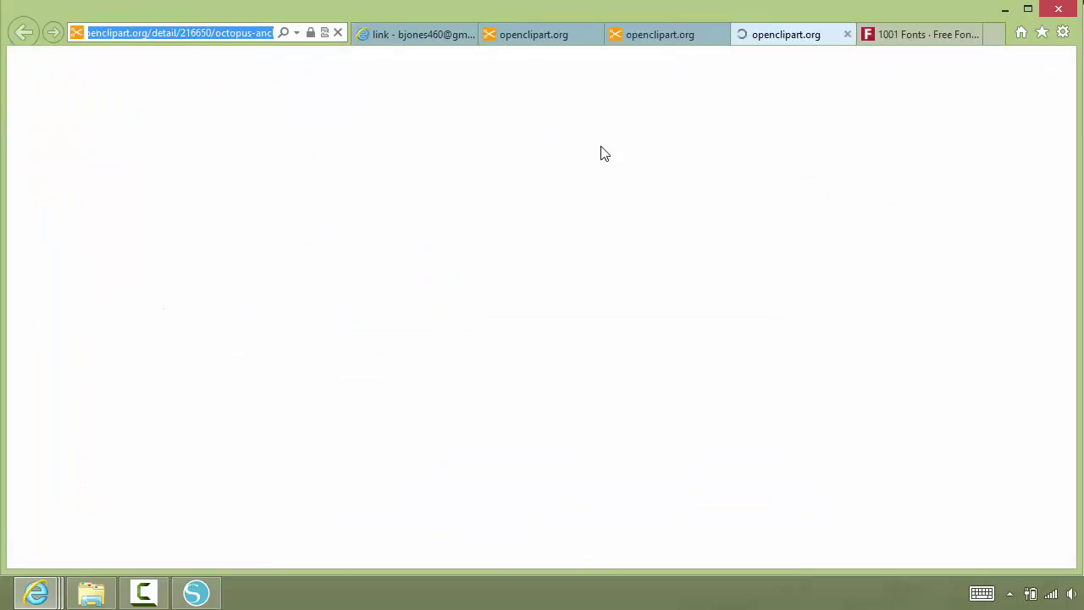
# Step: Save the seahorse silhouette SVG to Downloads and close its tab
pyautogui.click(530, 37)
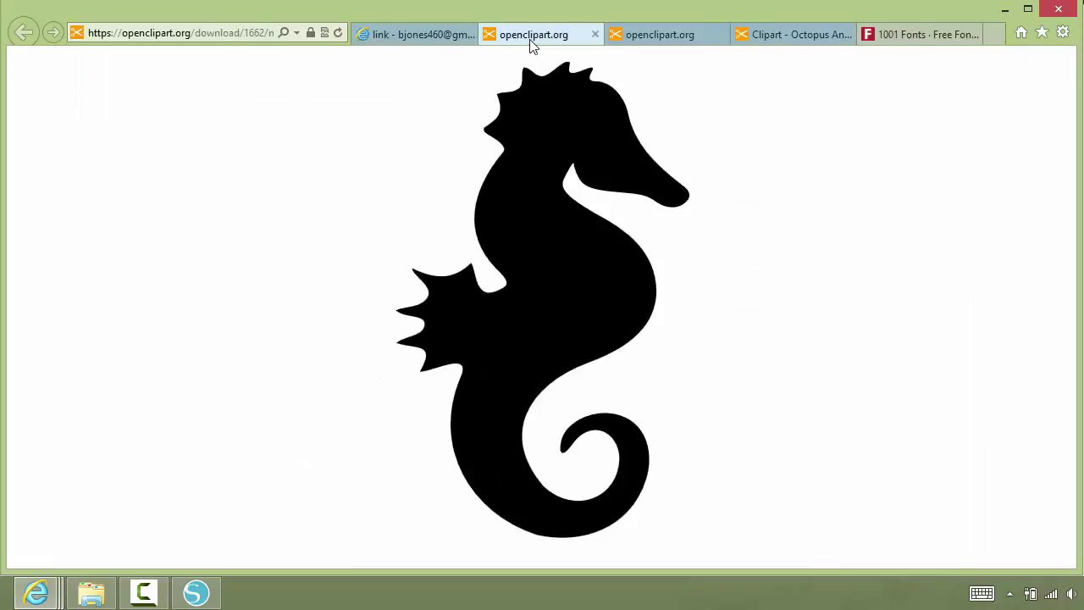
pyautogui.rightClick(559, 262)
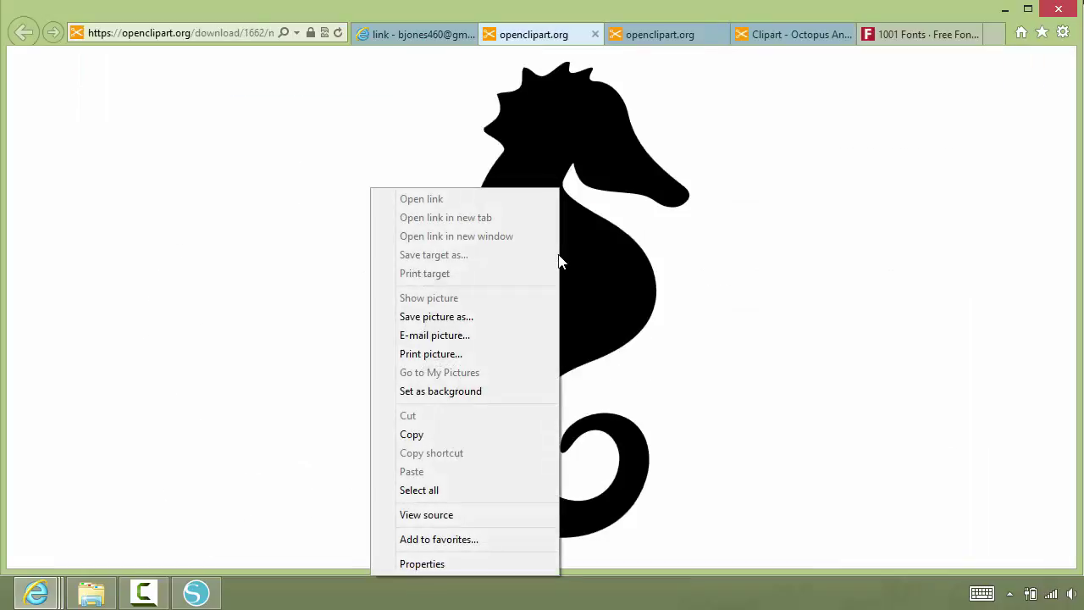
pyautogui.click(462, 317)
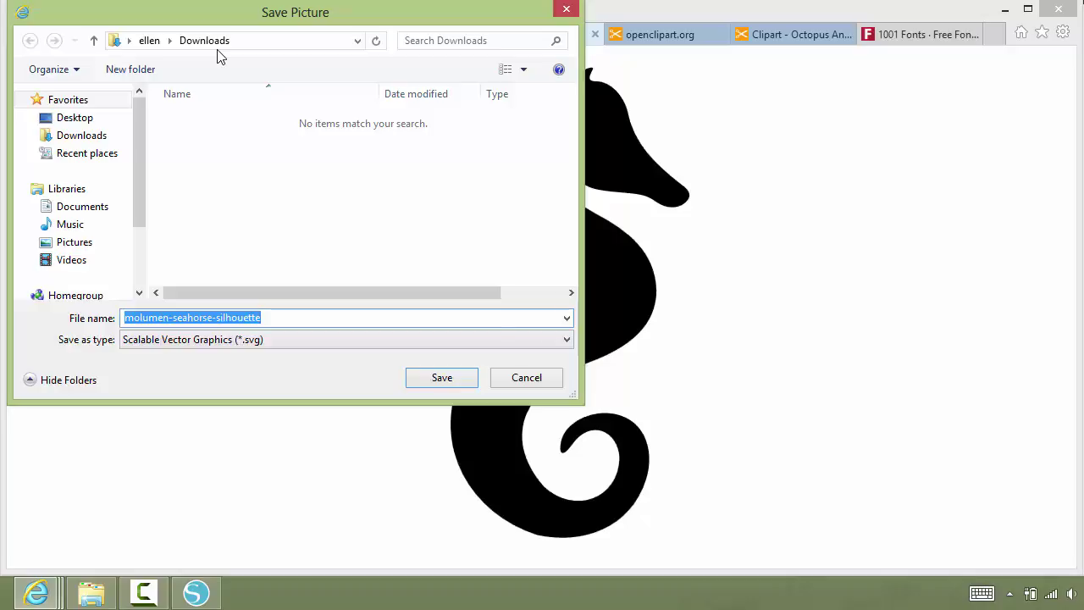
pyautogui.click(449, 378)
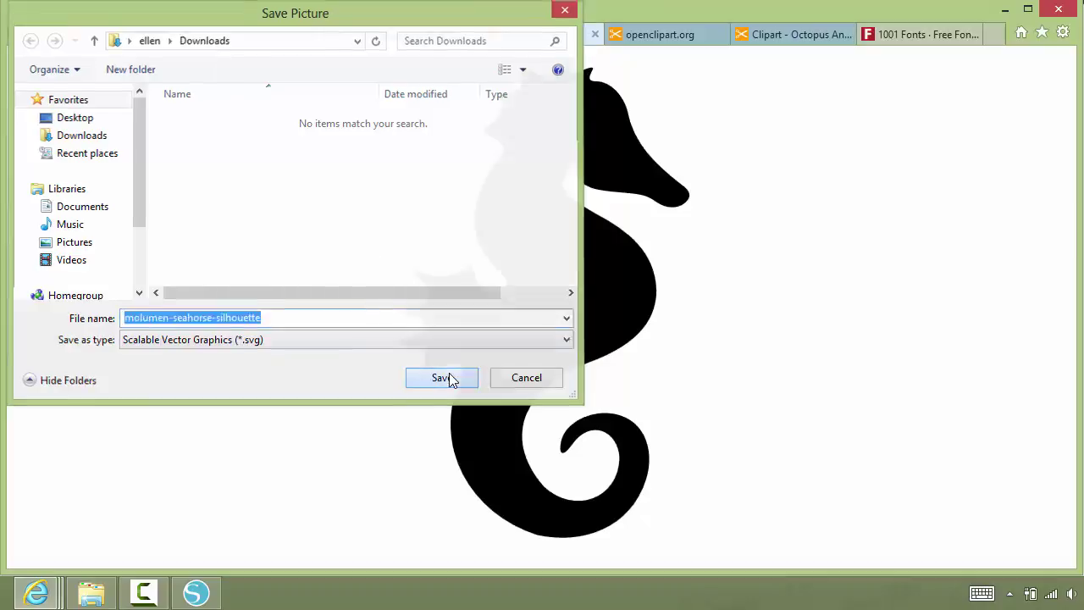
pyautogui.click(595, 35)
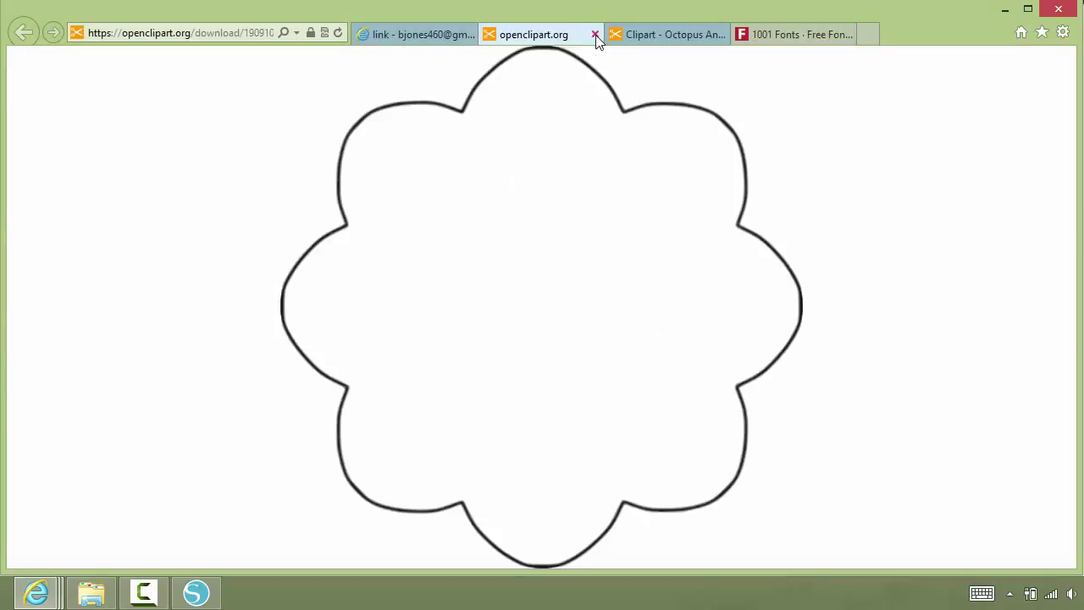
# Step: Save the daisy-doily SVG to Downloads and close its tab
pyautogui.rightClick(438, 115)
pyautogui.click(365, 239)
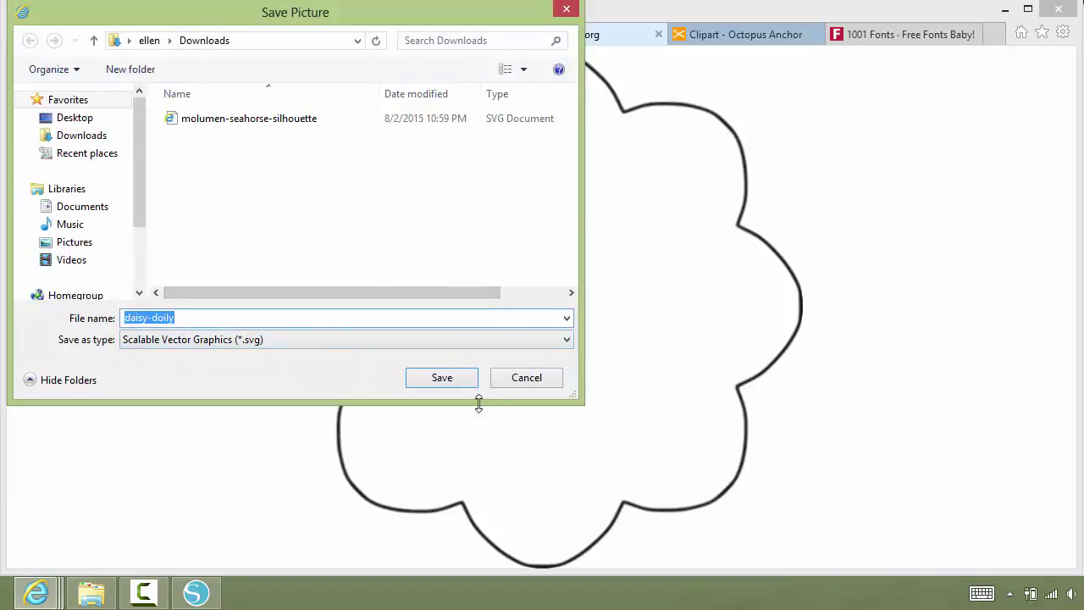
pyautogui.click(452, 380)
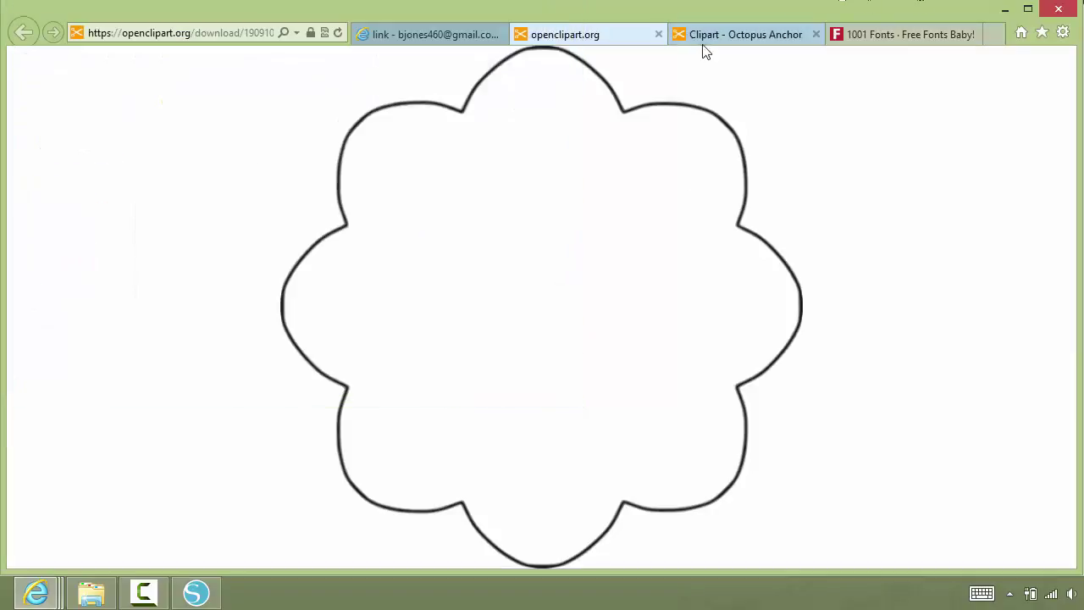
pyautogui.click(658, 35)
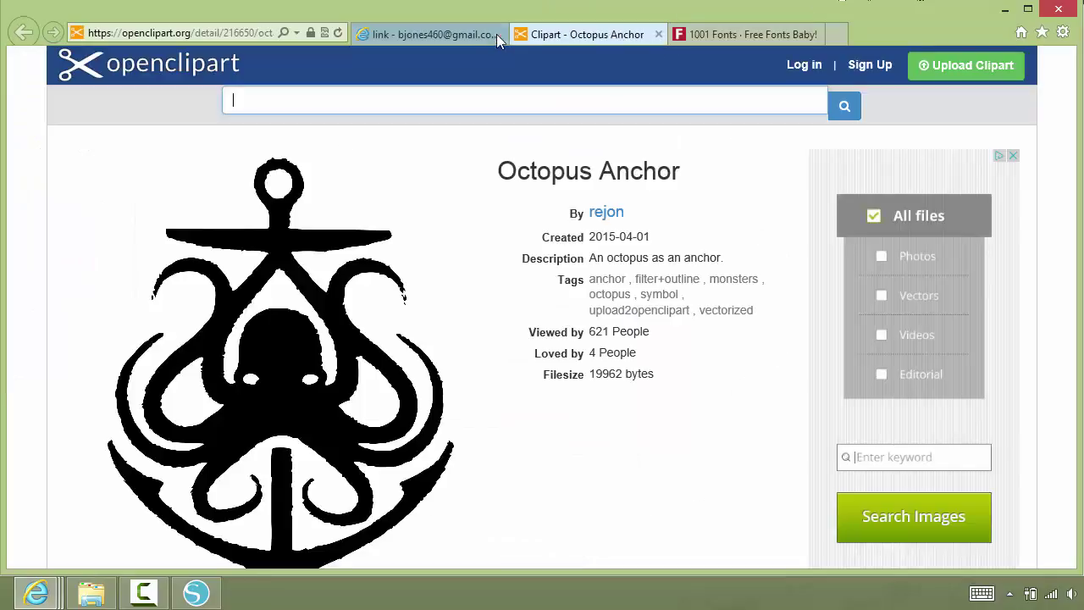
pyautogui.rightClick(280, 389)
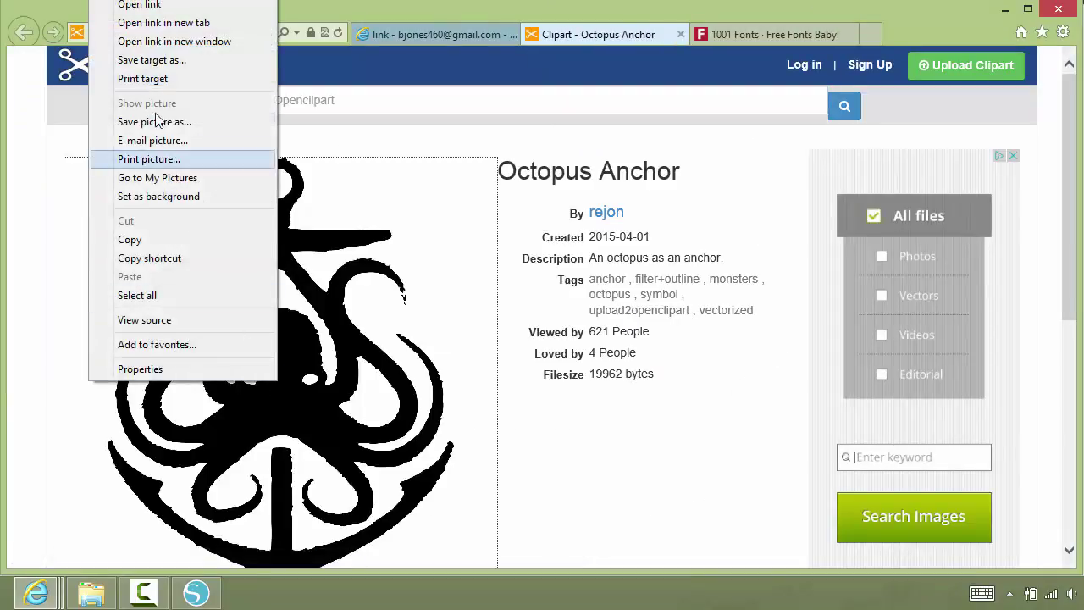
pyautogui.click(156, 124)
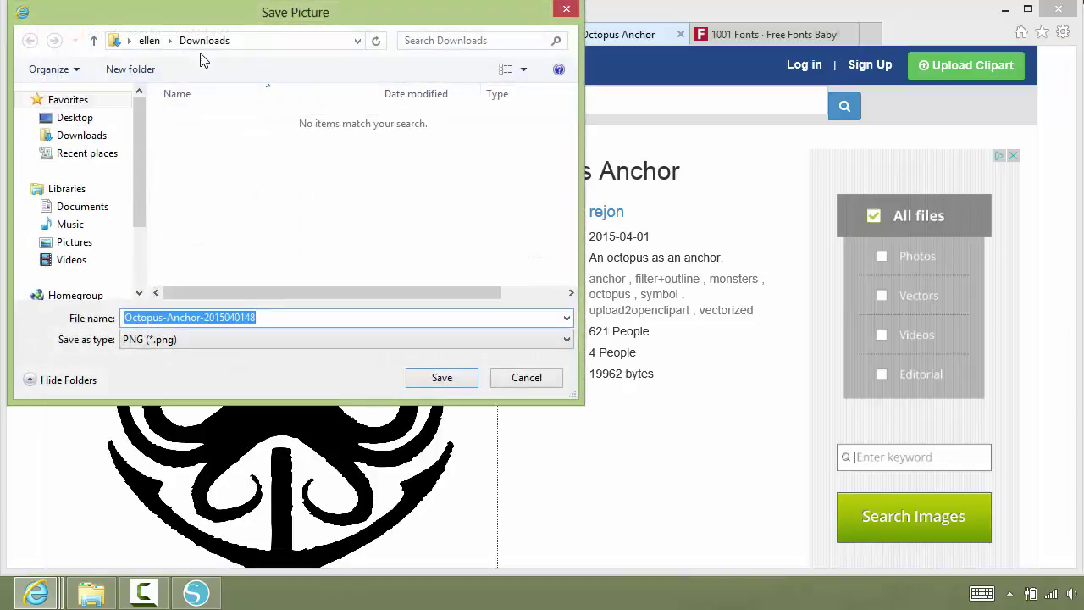
pyautogui.click(461, 381)
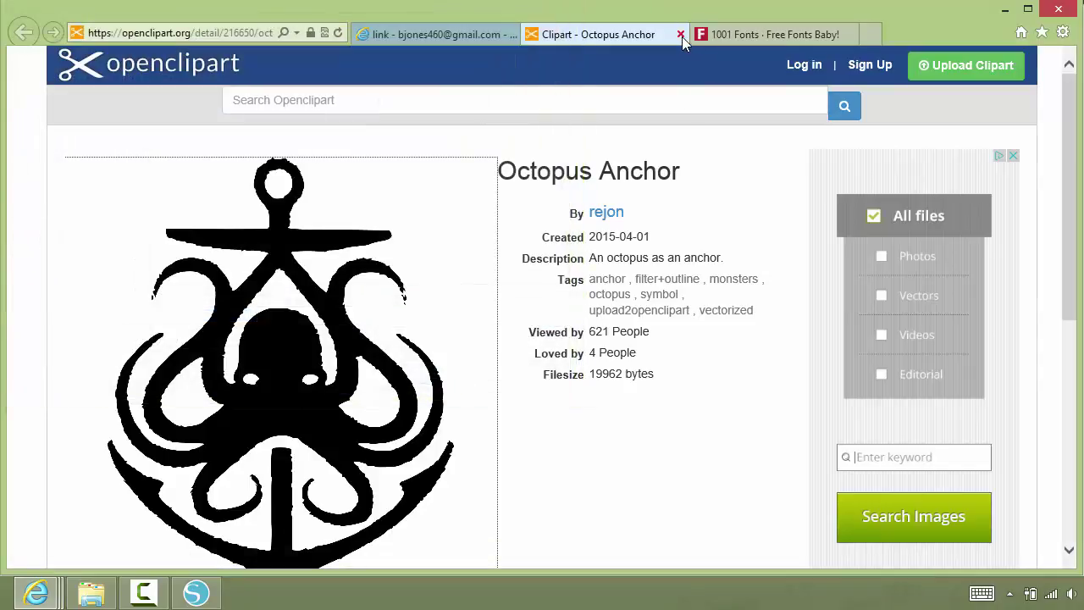
# Step: Download the Gaban font from 1001 Fonts as gaban.zip and show it in Downloads
pyautogui.click(681, 34)
pyautogui.click(607, 36)
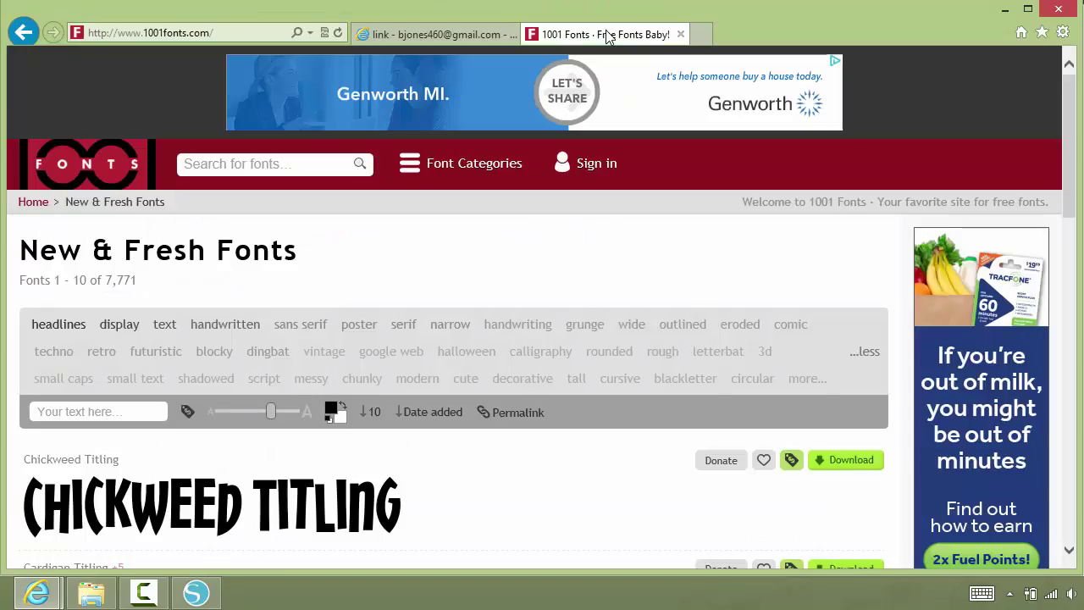
pyautogui.moveTo(1072, 110); pyautogui.dragTo(1072, 248)
pyautogui.doubleClick(487, 426)
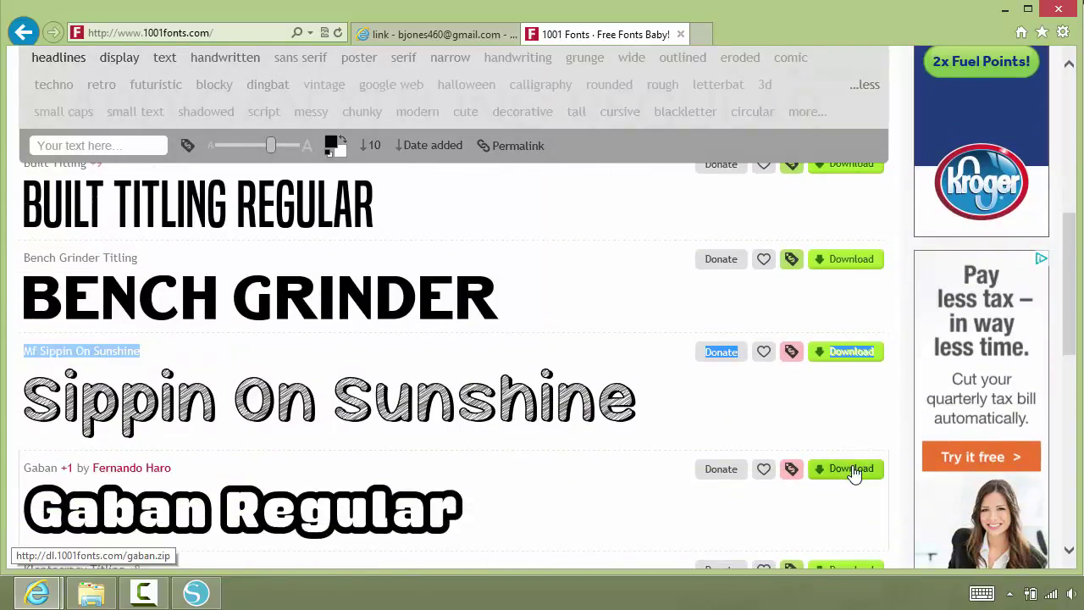
pyautogui.click(852, 471)
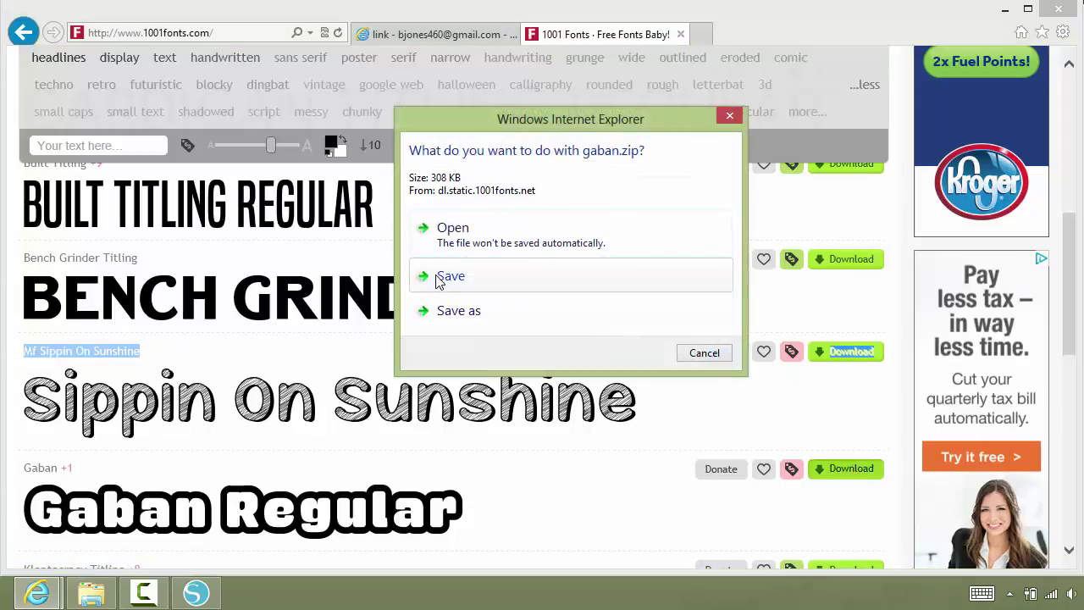
pyautogui.click(449, 277)
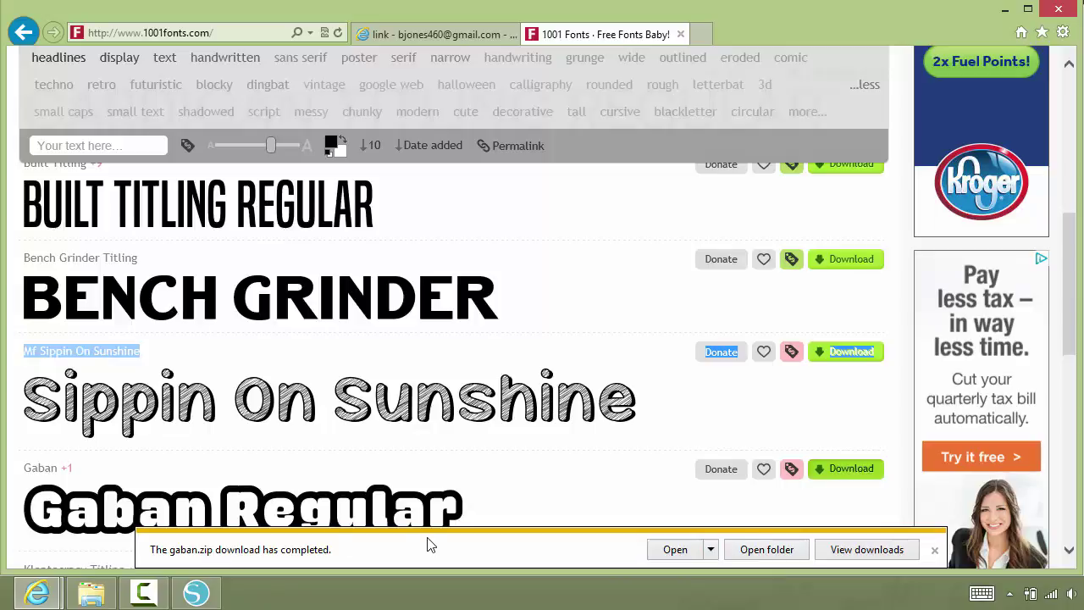
pyautogui.click(779, 550)
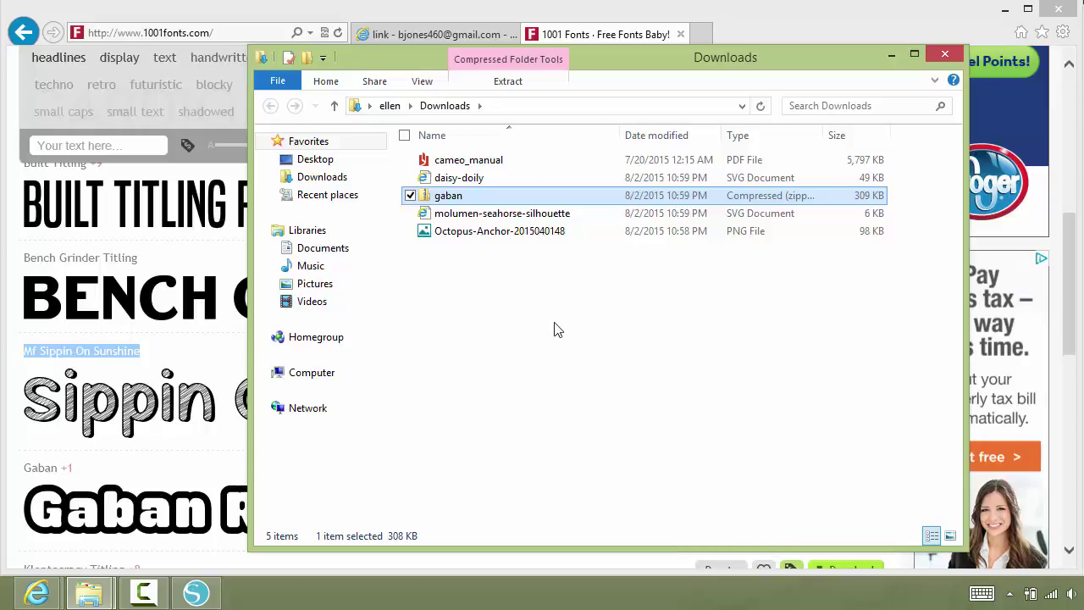
pyautogui.click(472, 185)
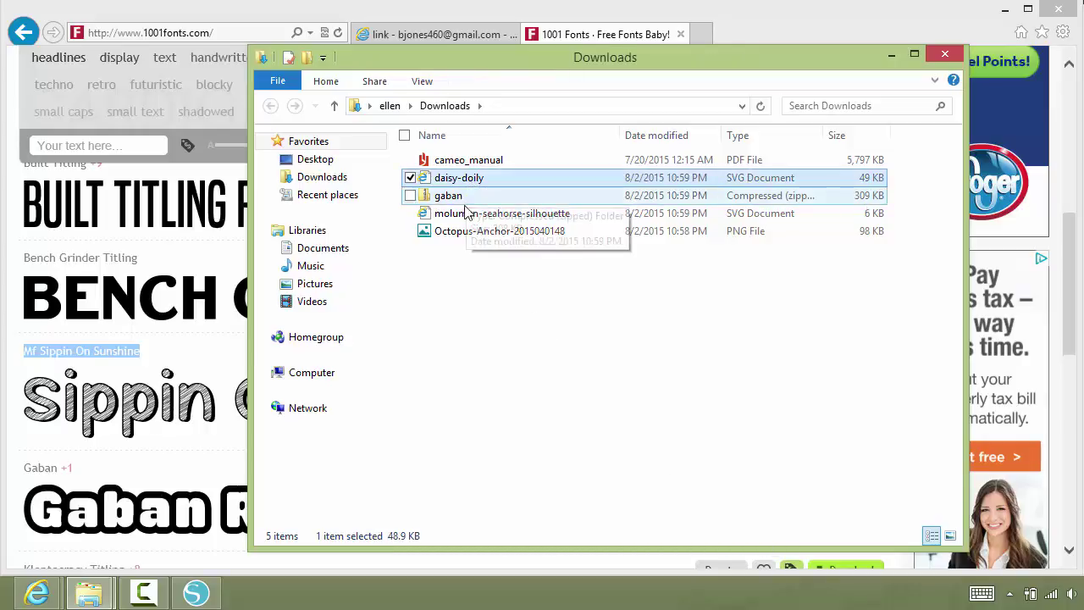
pyautogui.click(464, 216)
pyautogui.click(464, 234)
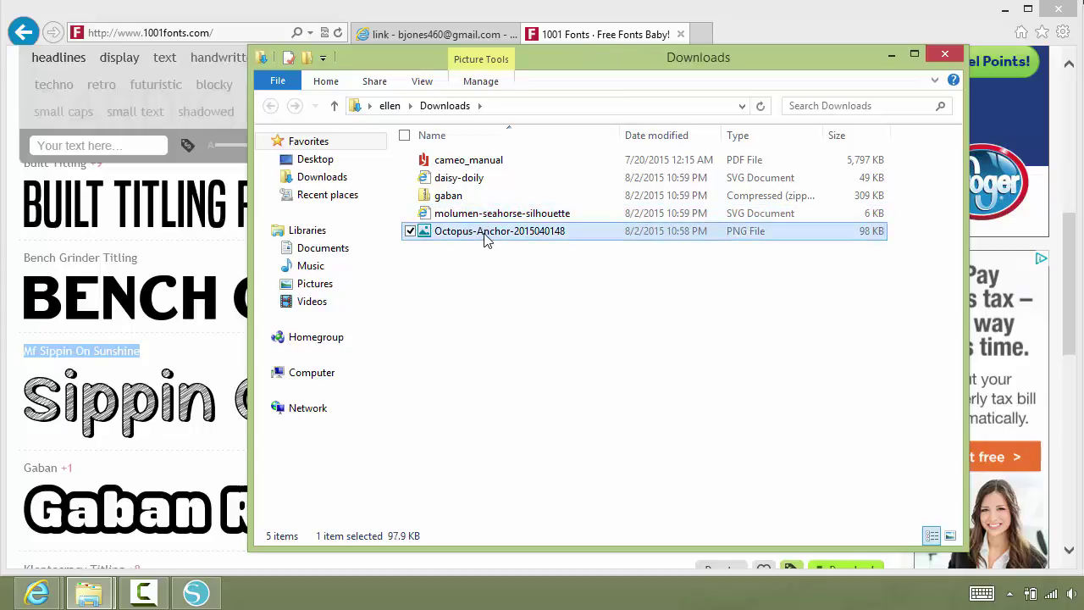
pyautogui.click(749, 215)
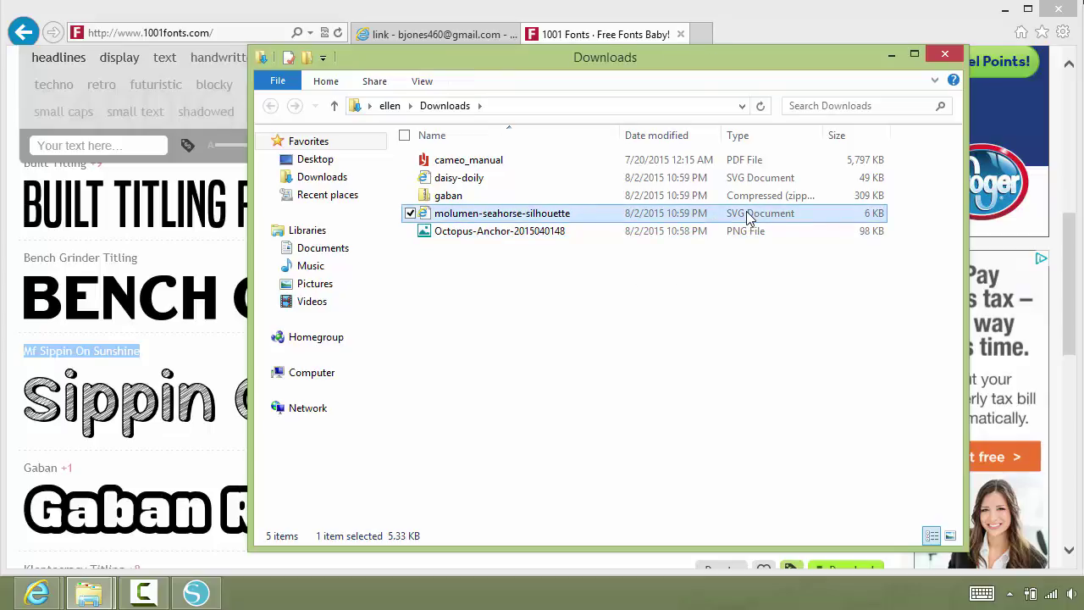
pyautogui.click(506, 238)
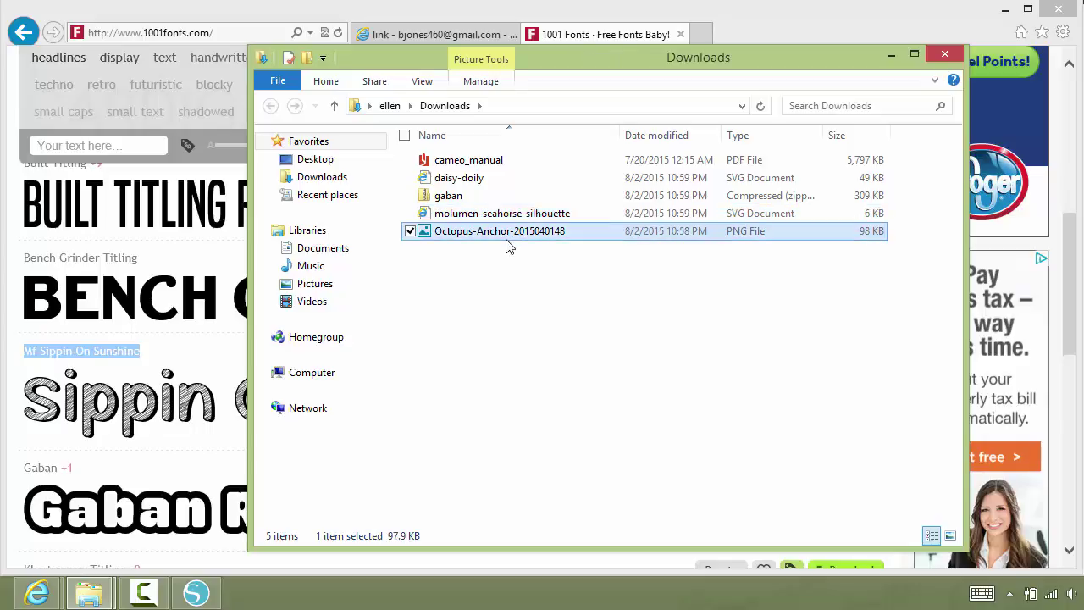
pyautogui.click(446, 197)
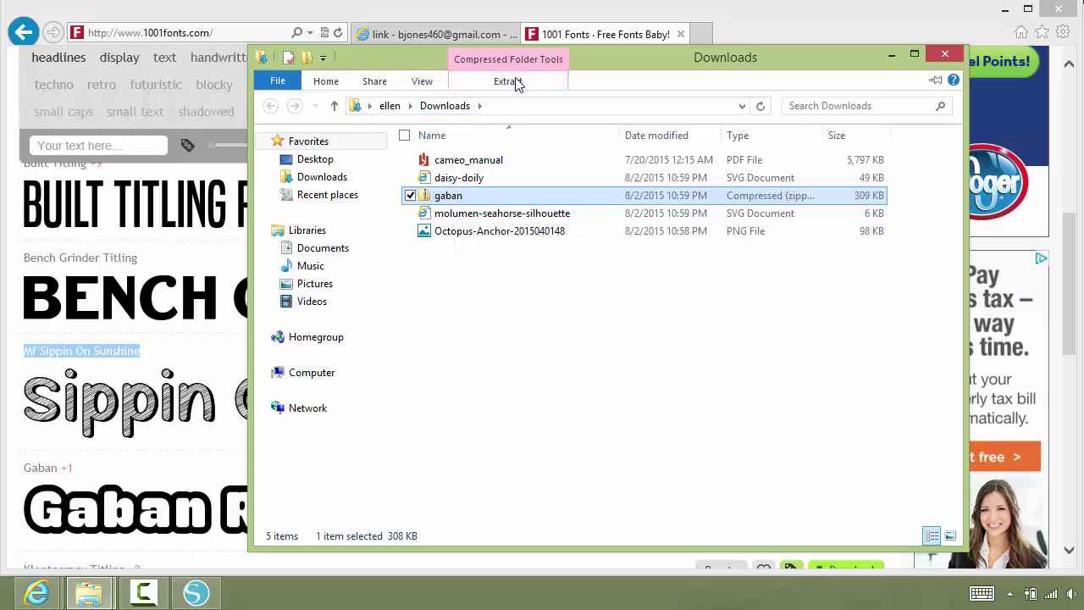
# Step: Extract gaban.zip into a gaban folder and open it to see the six font files
pyautogui.click(509, 81)
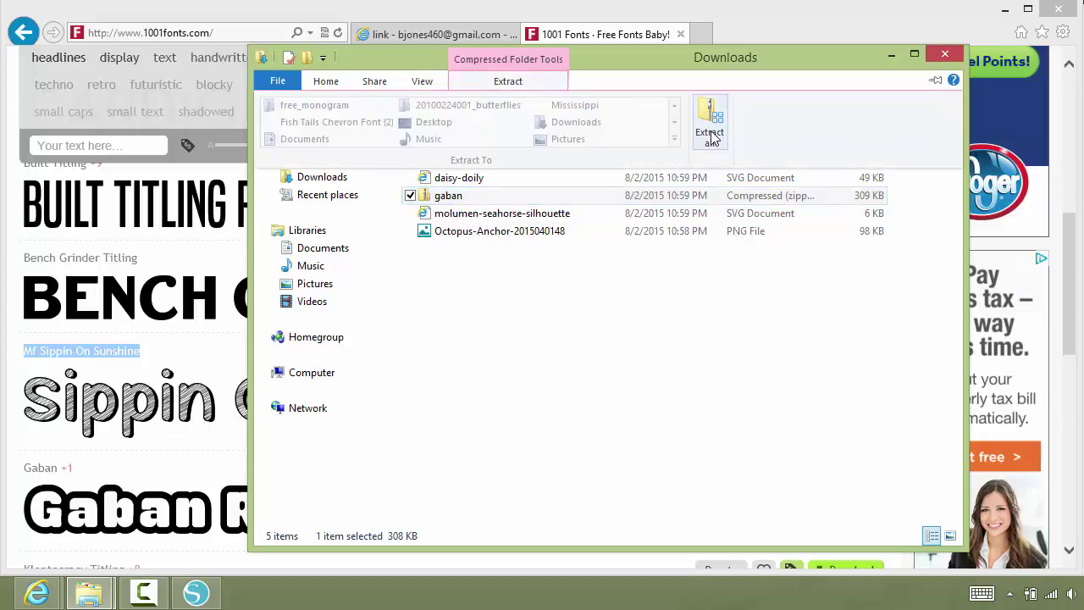
pyautogui.click(712, 134)
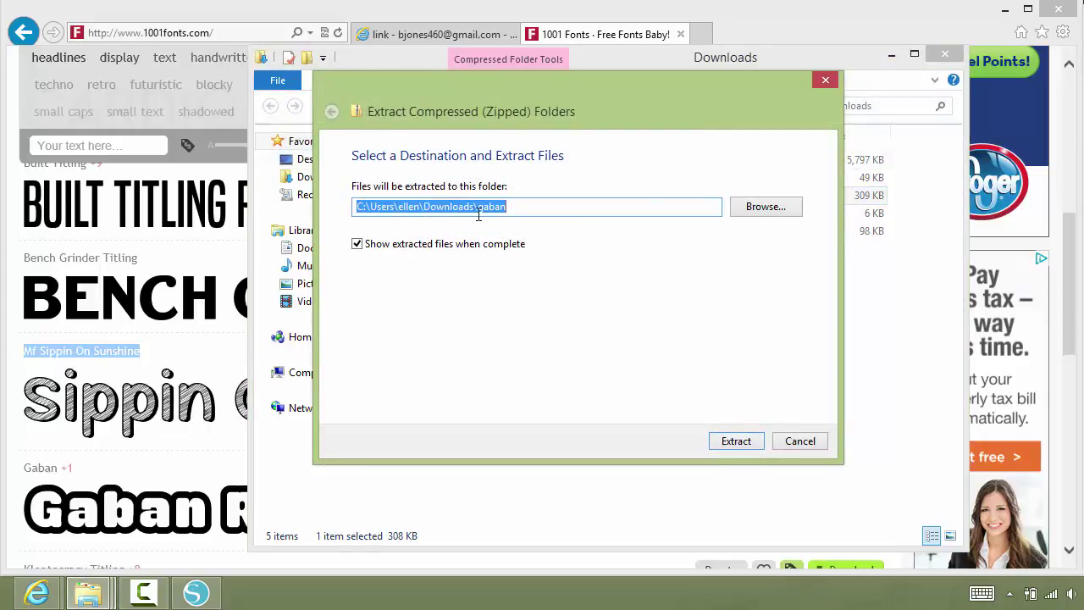
pyautogui.click(734, 442)
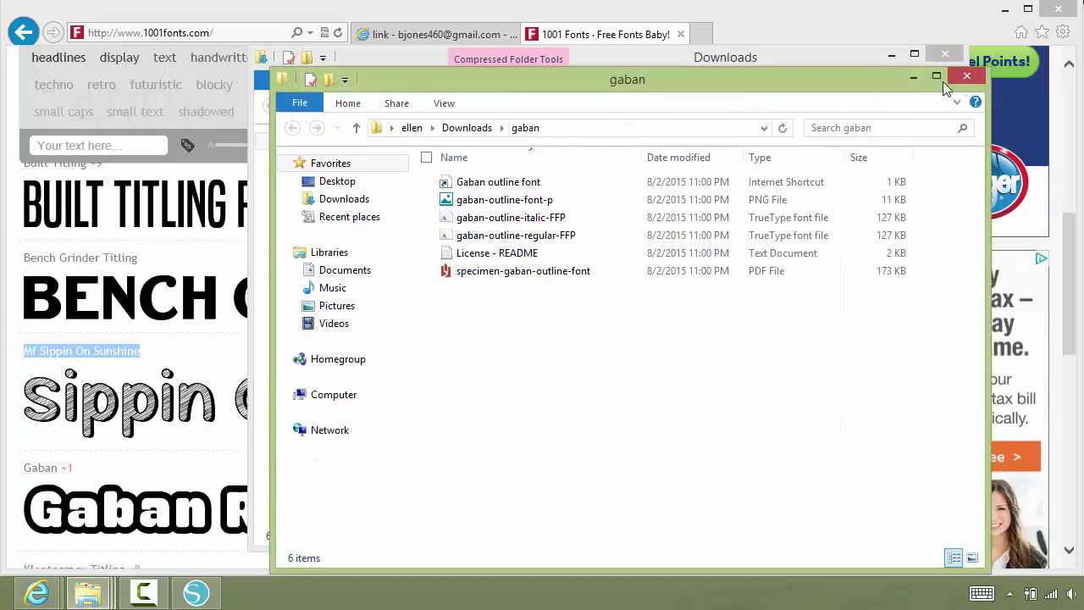
pyautogui.click(968, 77)
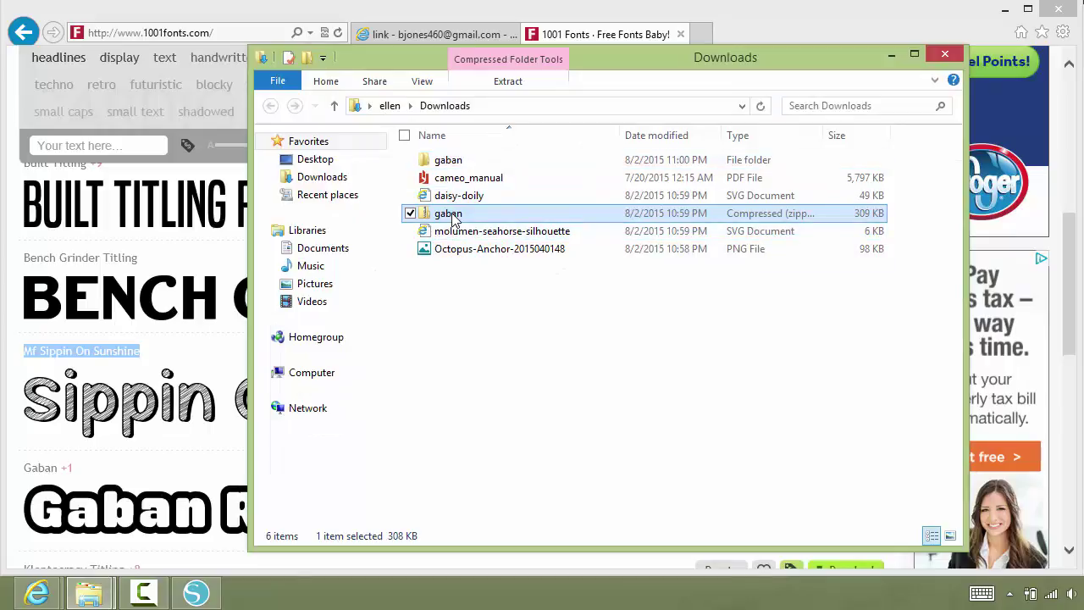
pyautogui.doubleClick(452, 161)
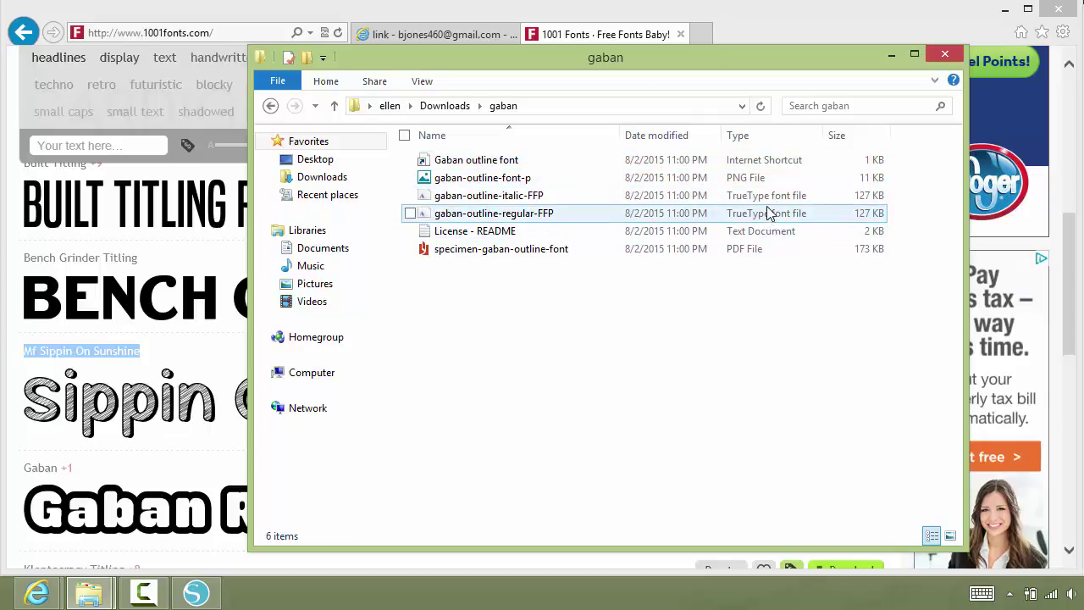
# Step: Install gaban-outline-italic-FFP and then gaban-outline-regular-FFP through Font Viewer
pyautogui.doubleClick(489, 198)
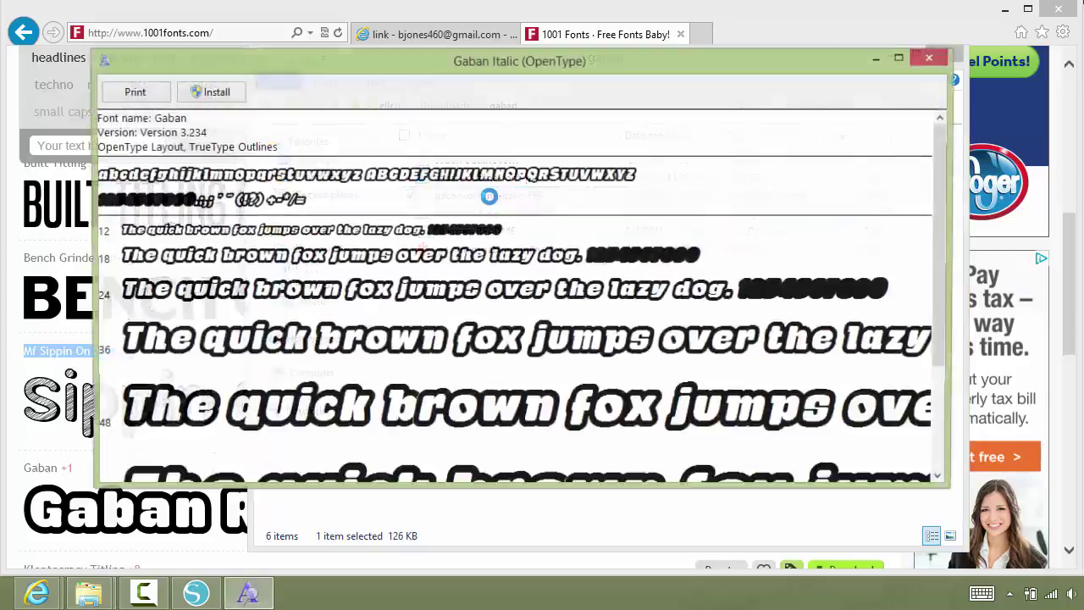
pyautogui.click(210, 93)
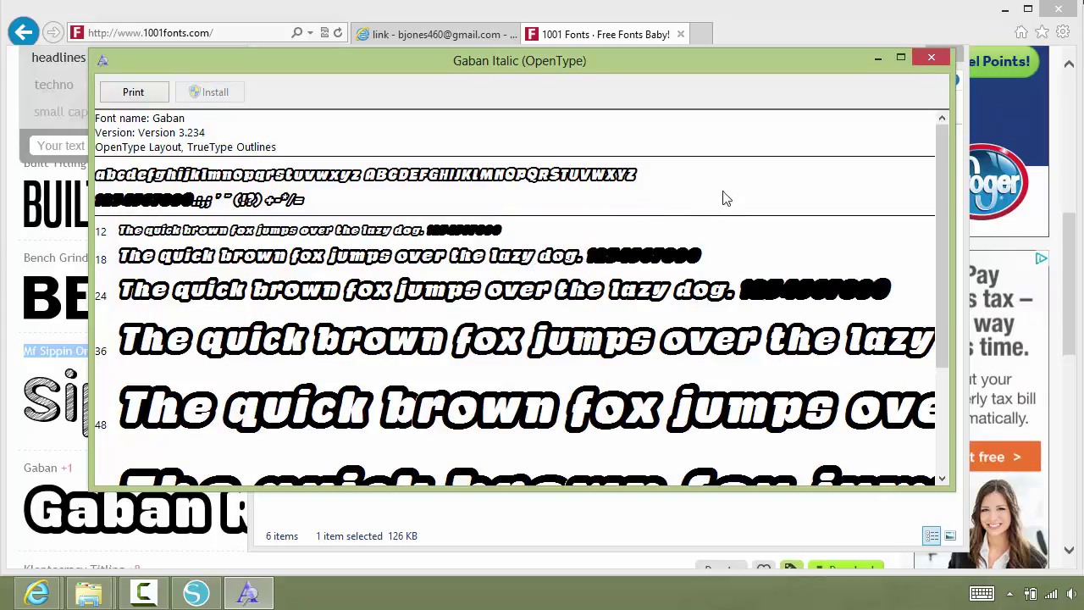
pyautogui.click(932, 61)
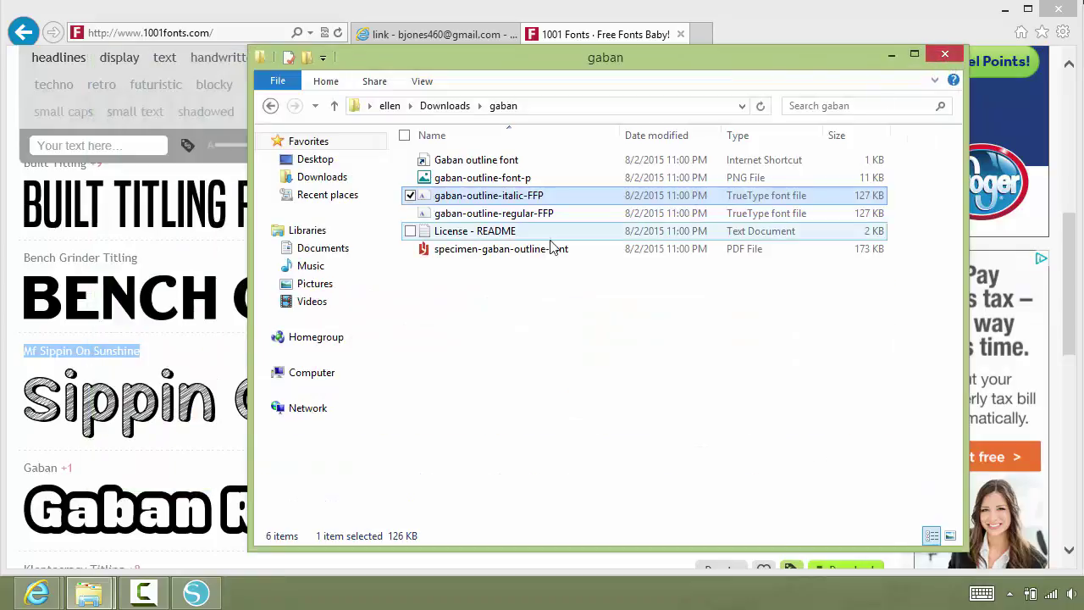
pyautogui.doubleClick(496, 220)
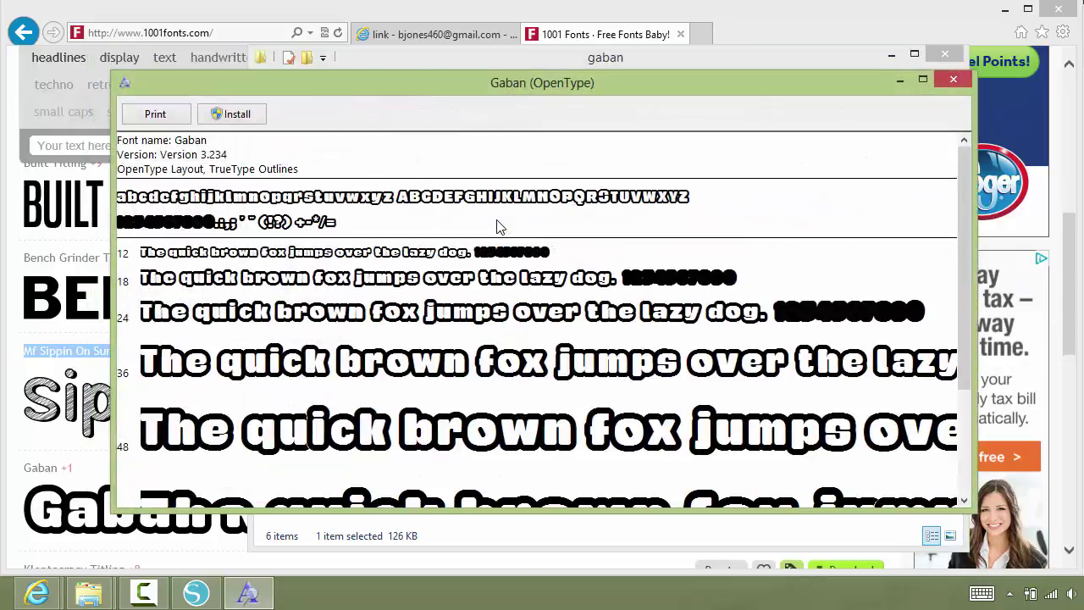
pyautogui.click(234, 119)
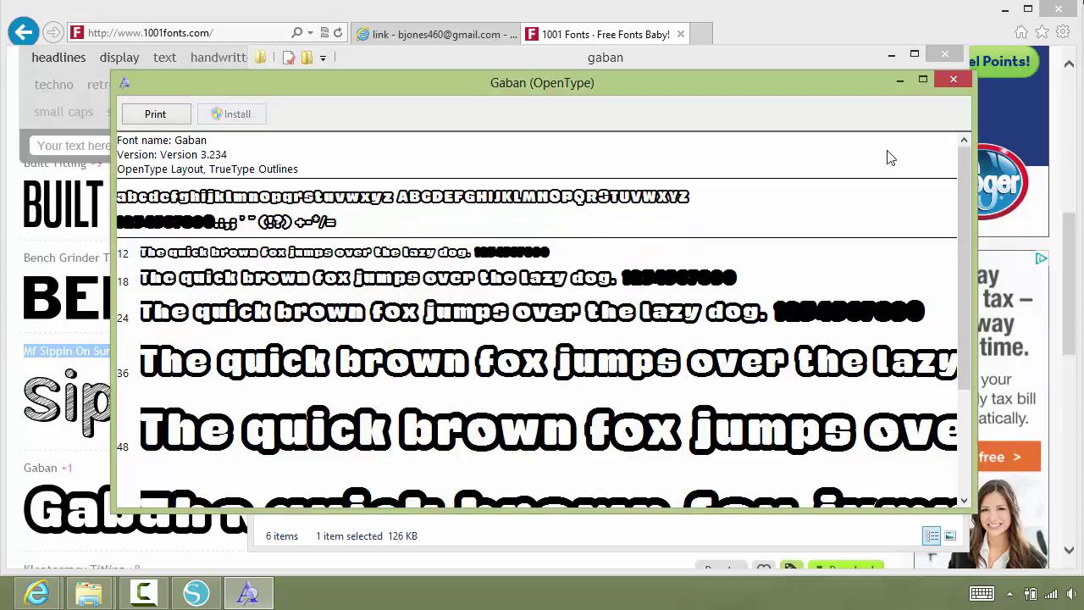
# Step: Close the font preview and delete gaban.zip from Downloads
pyautogui.click(955, 82)
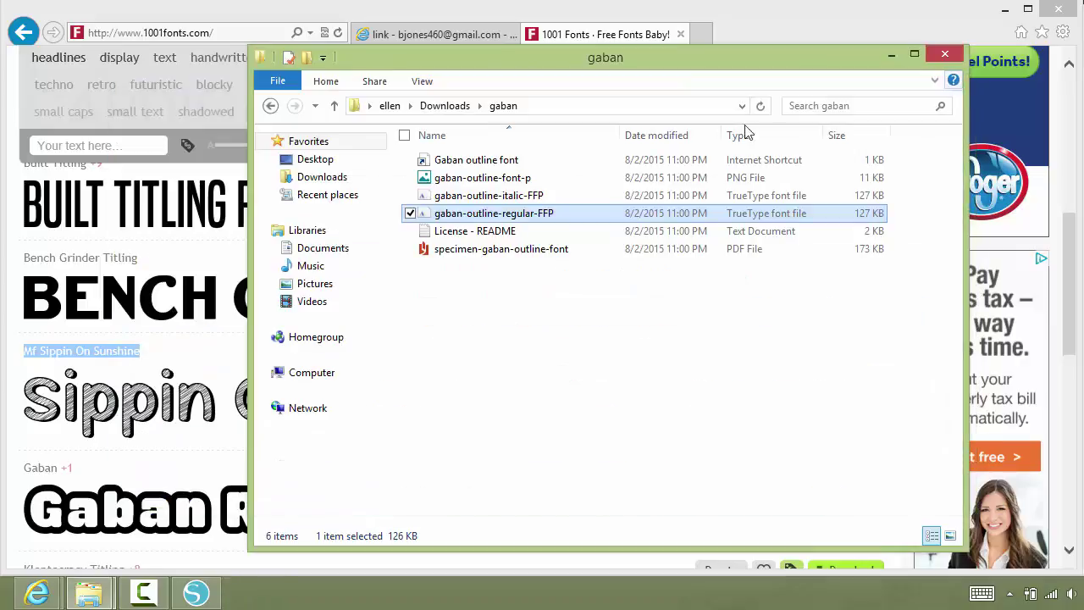
pyautogui.click(445, 106)
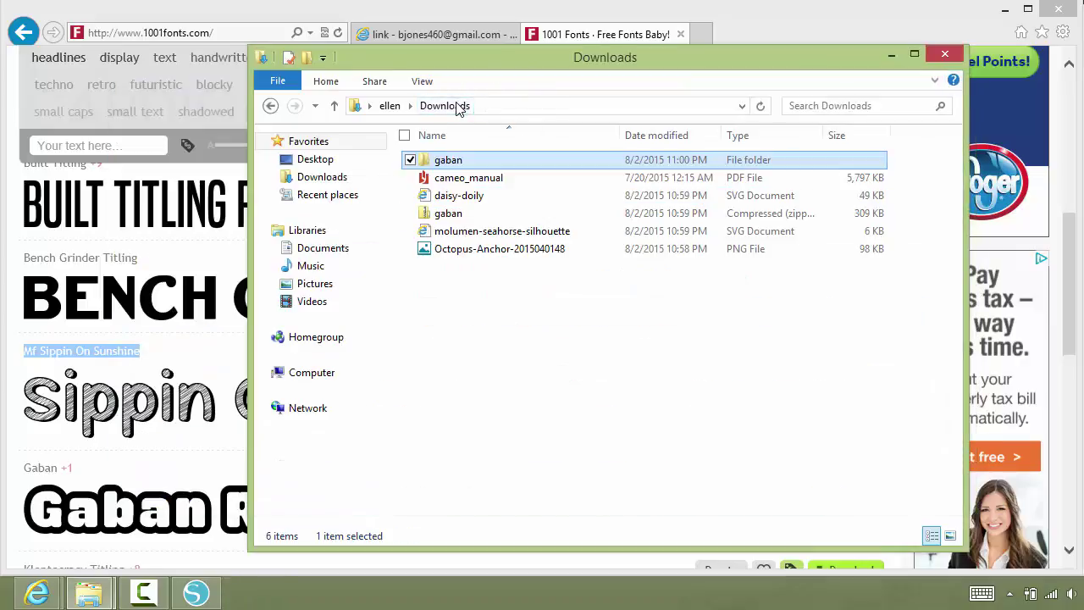
pyautogui.click(458, 215)
pyautogui.rightClick(457, 214)
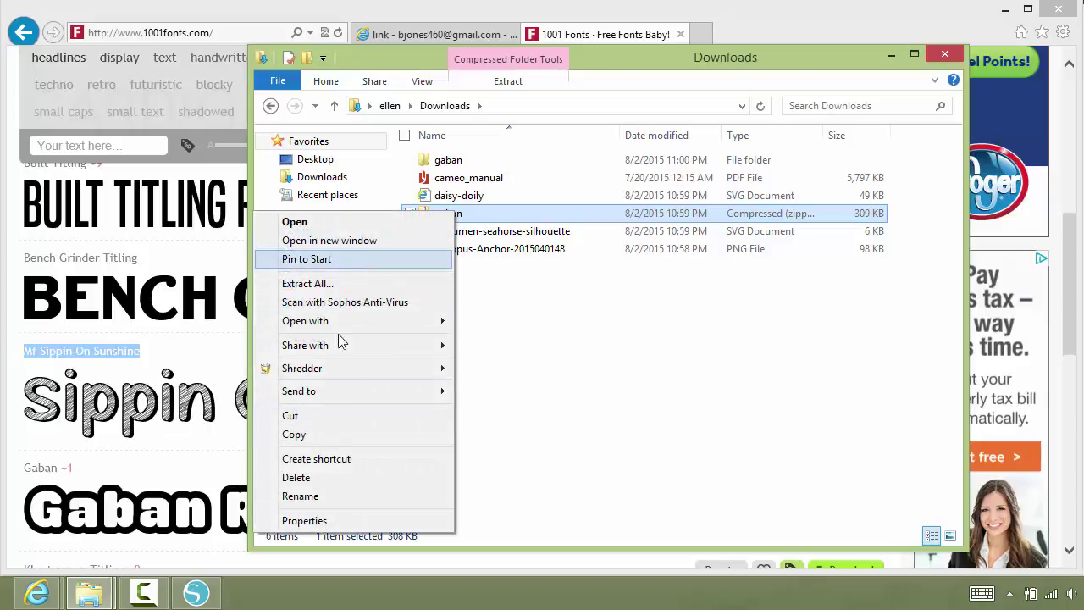
pyautogui.click(314, 479)
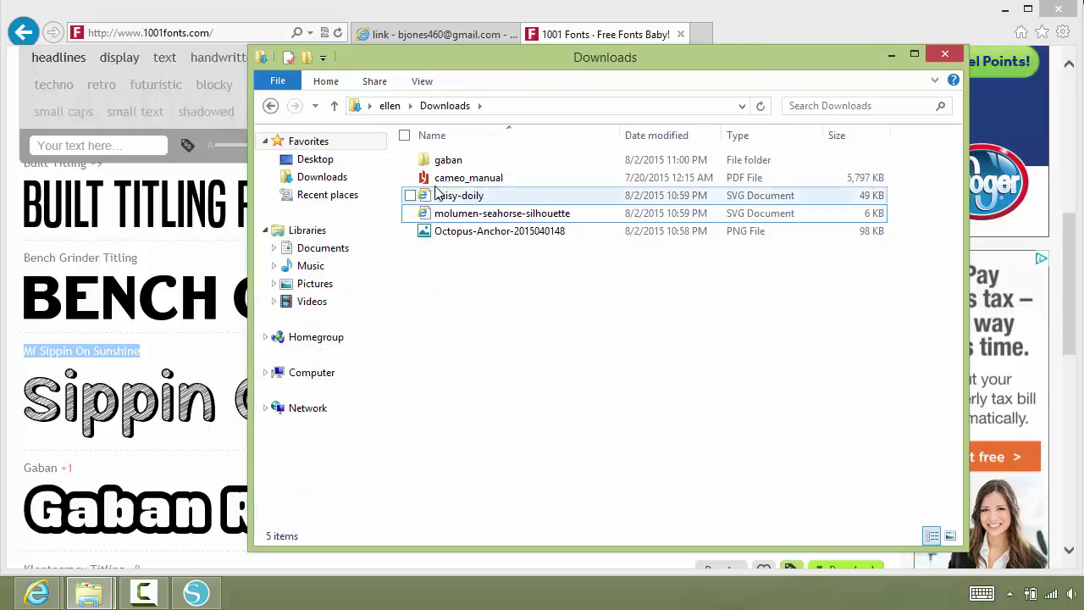
# Step: Delete the extracted gaban folder and bring the browser back to the front
pyautogui.rightClick(456, 164)
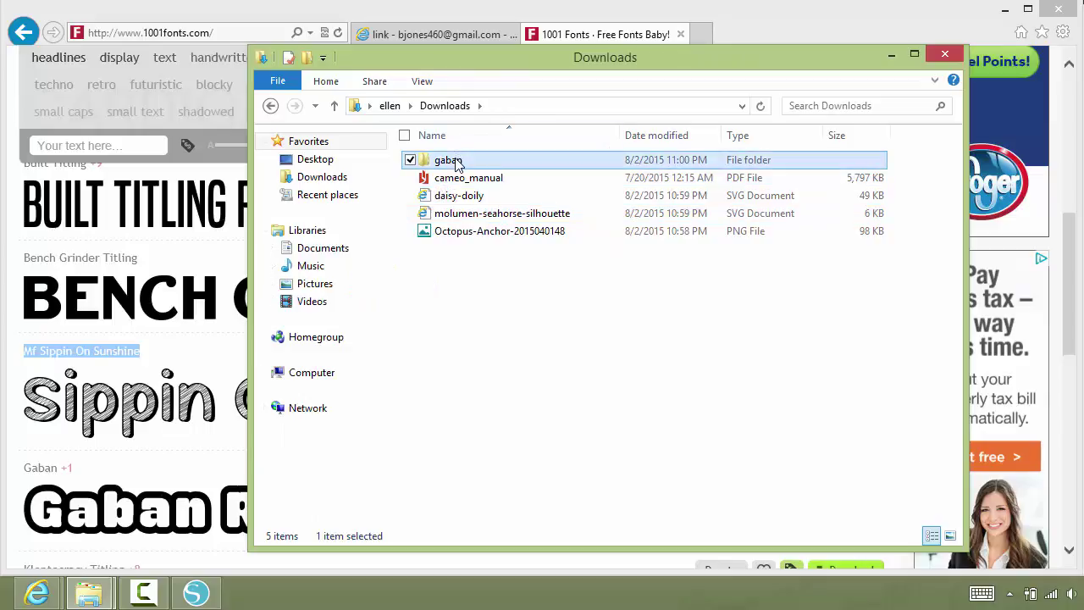
pyautogui.click(358, 404)
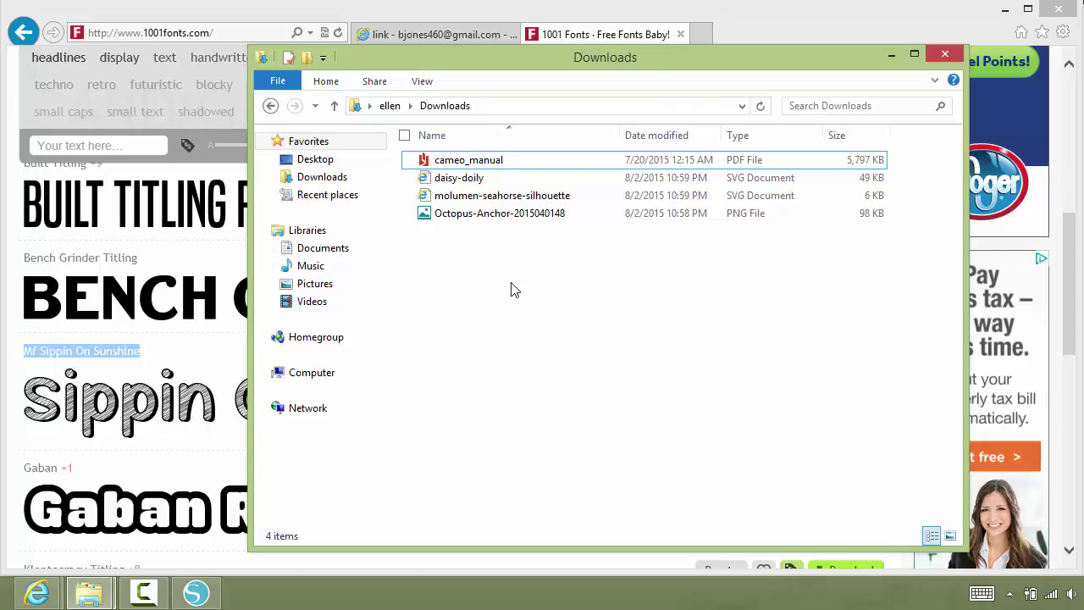
pyautogui.click(186, 17)
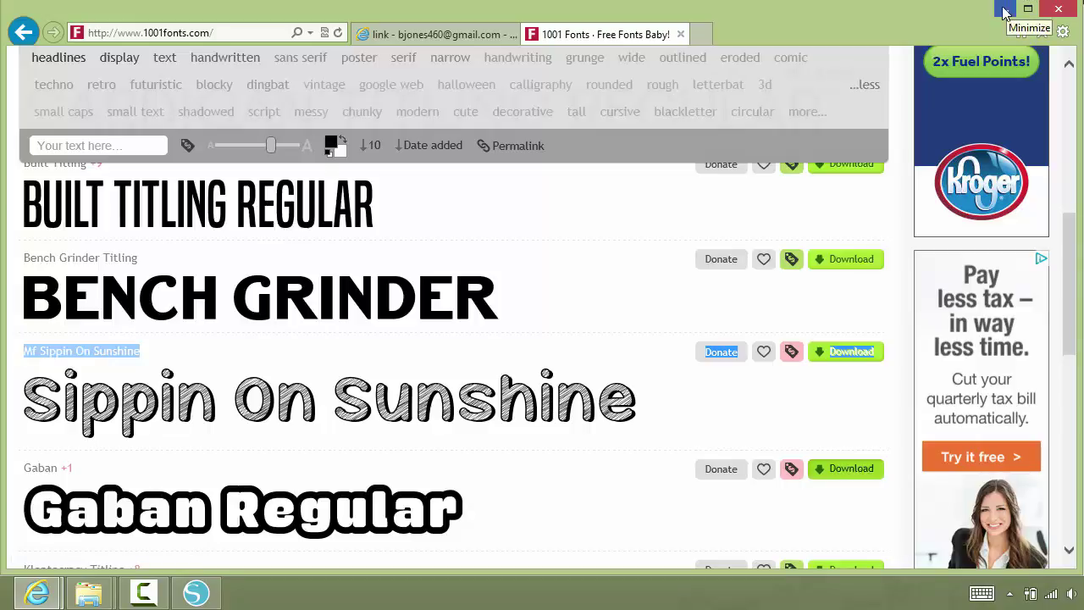
# Step: From the Gmail message, open the octopus-anchor clipart page and its full-size SVG
pyautogui.click(461, 43)
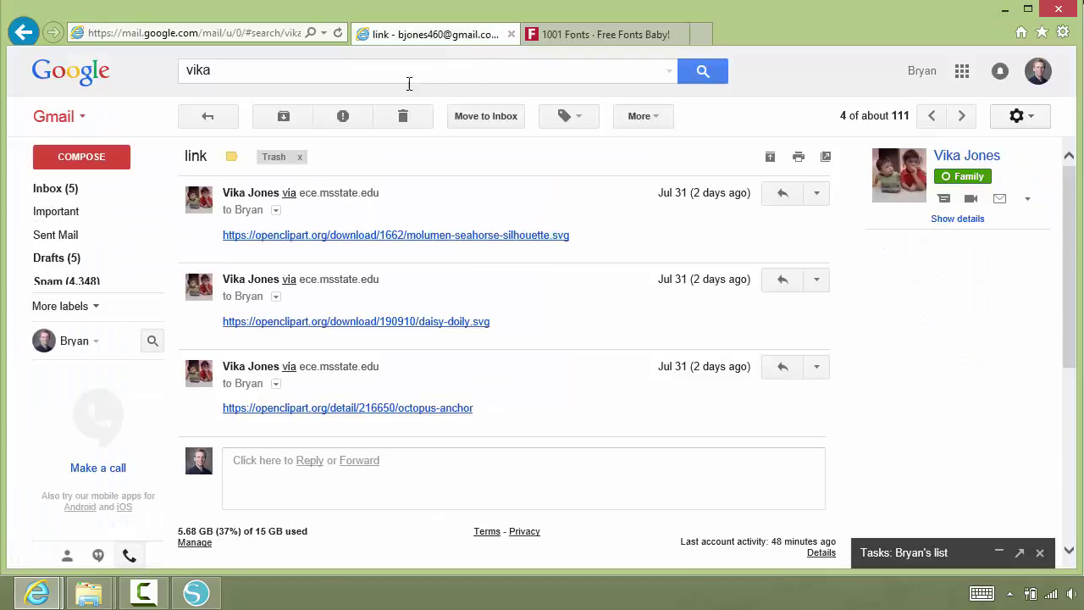
pyautogui.rightClick(333, 417)
pyautogui.click(381, 419)
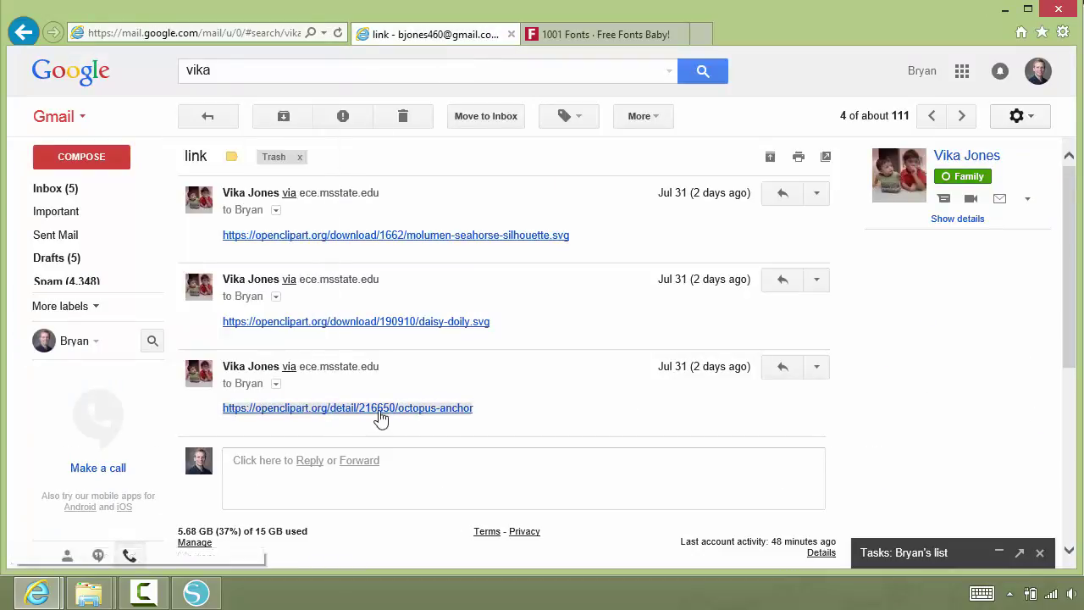
pyautogui.rightClick(381, 419)
pyautogui.click(398, 410)
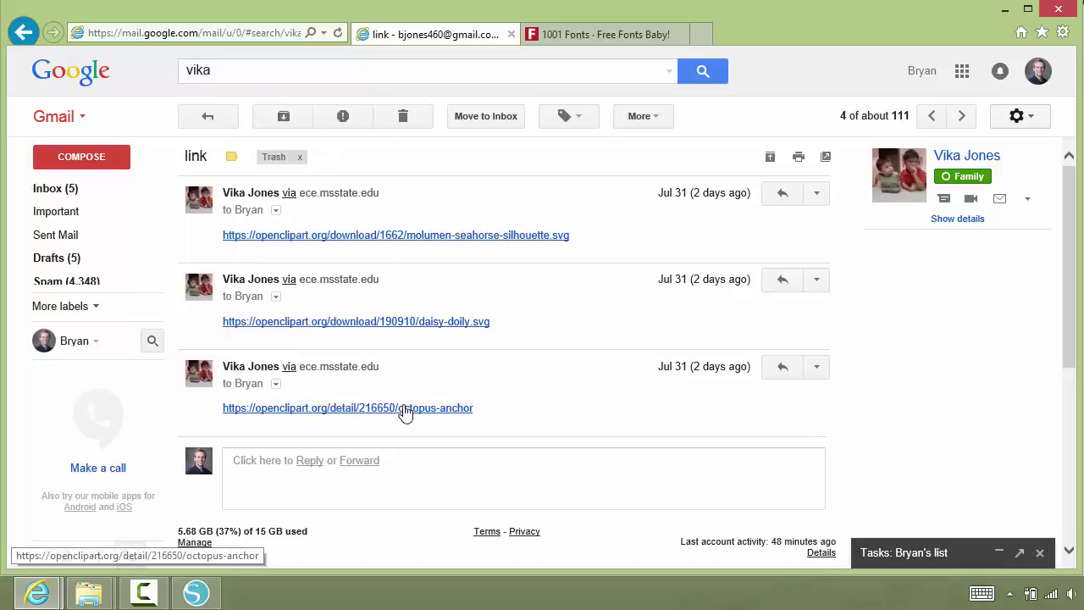
pyautogui.click(404, 412)
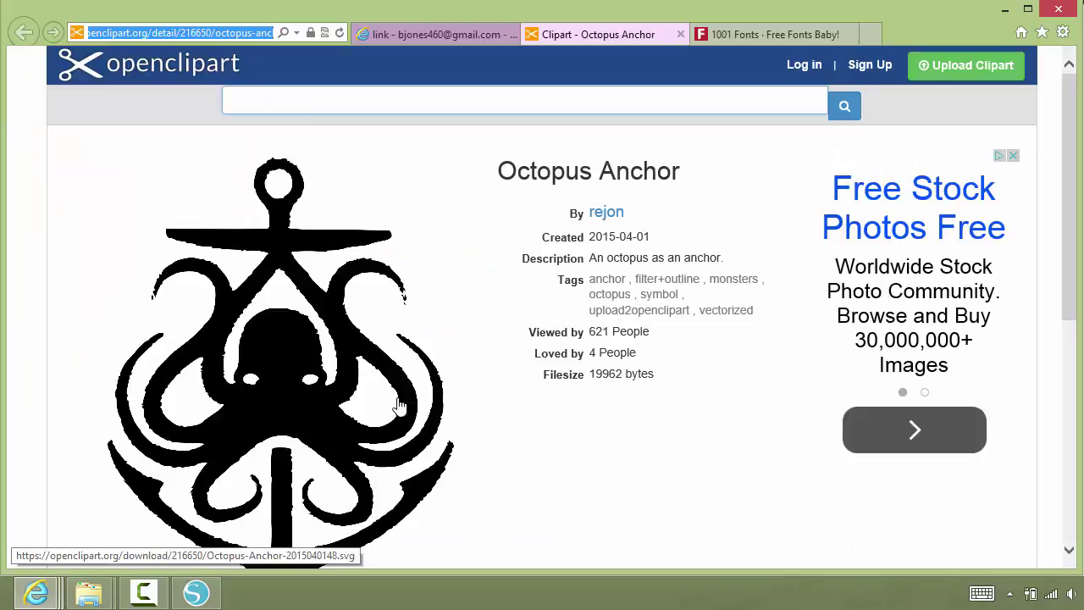
pyautogui.click(291, 421)
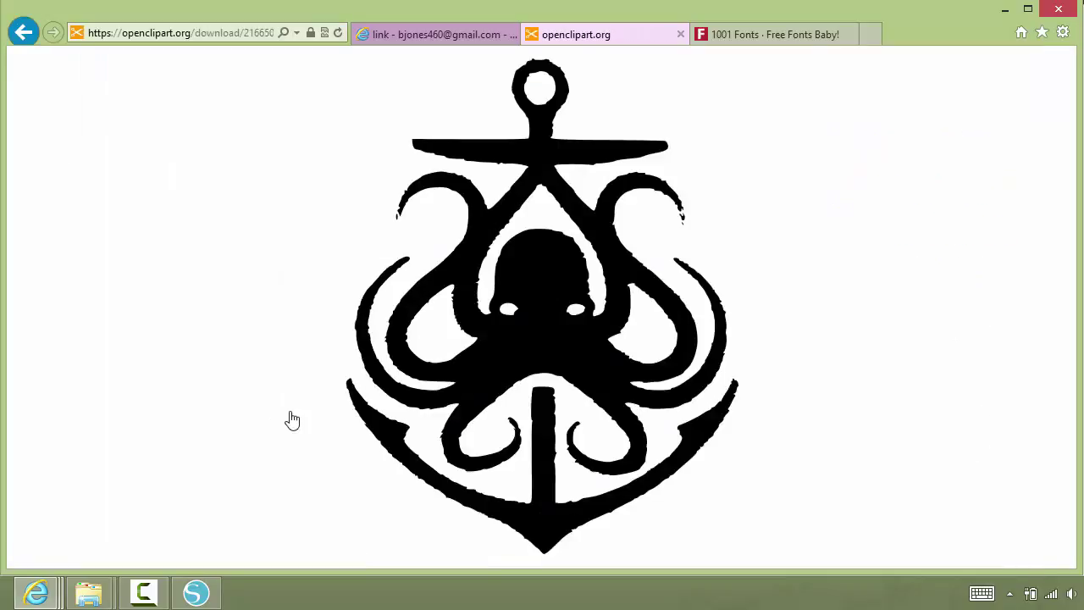
pyautogui.rightClick(563, 330)
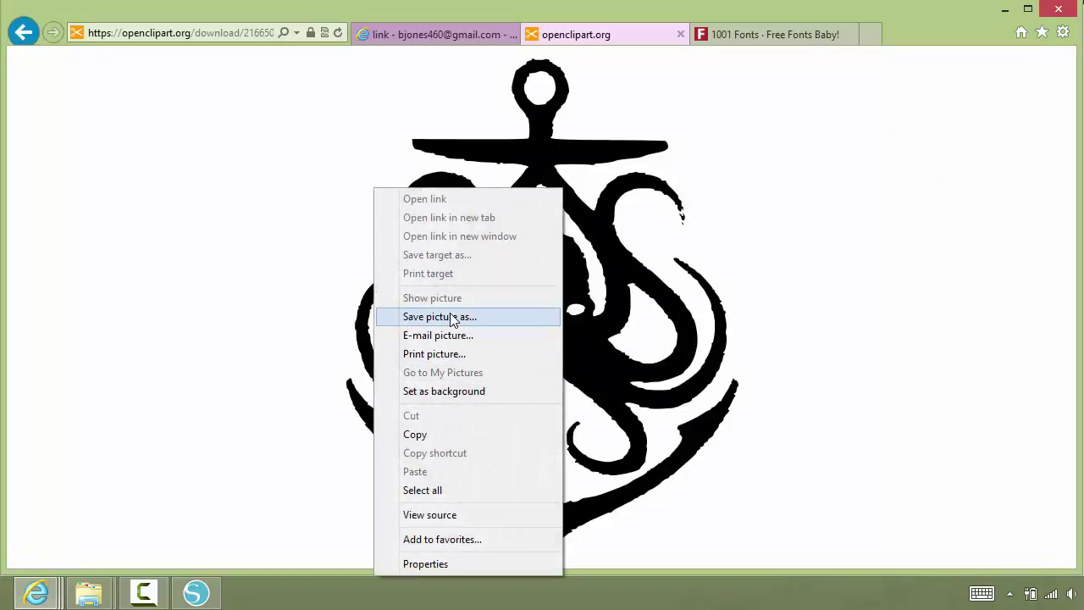
pyautogui.click(439, 317)
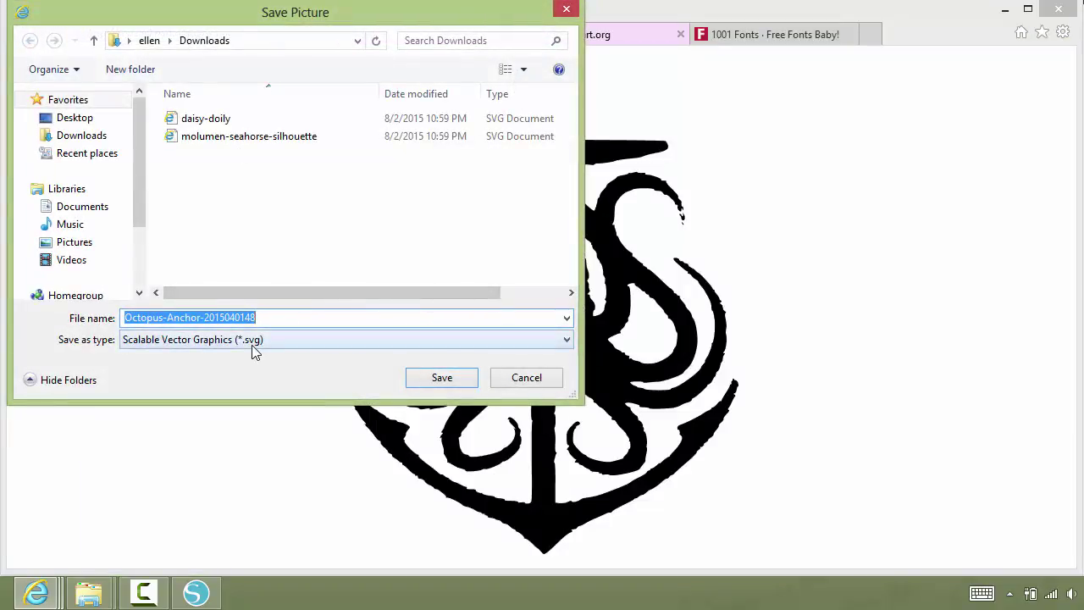
pyautogui.click(437, 380)
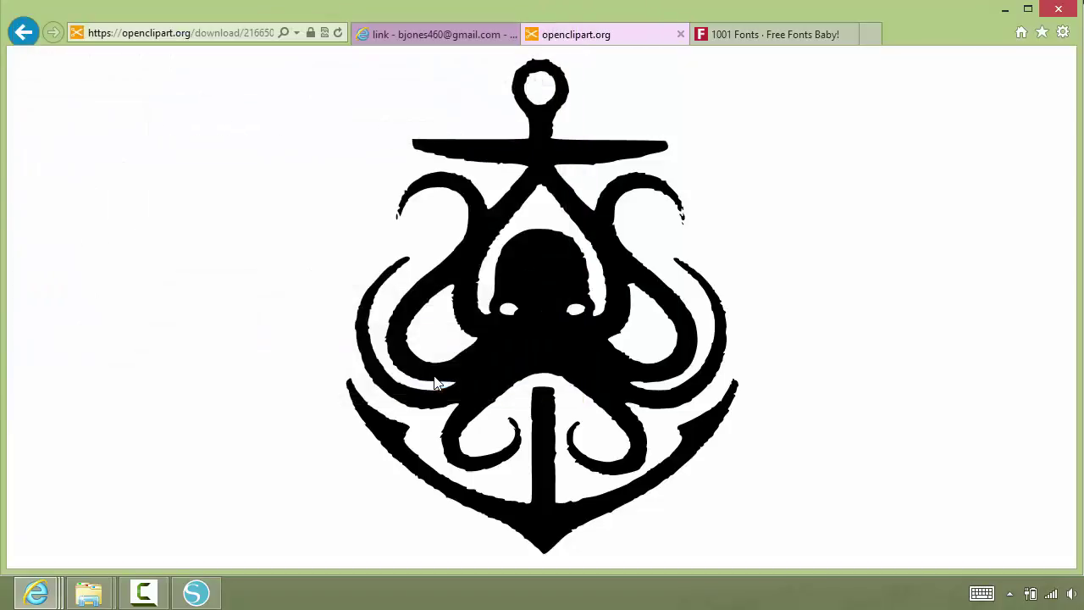
pyautogui.click(680, 34)
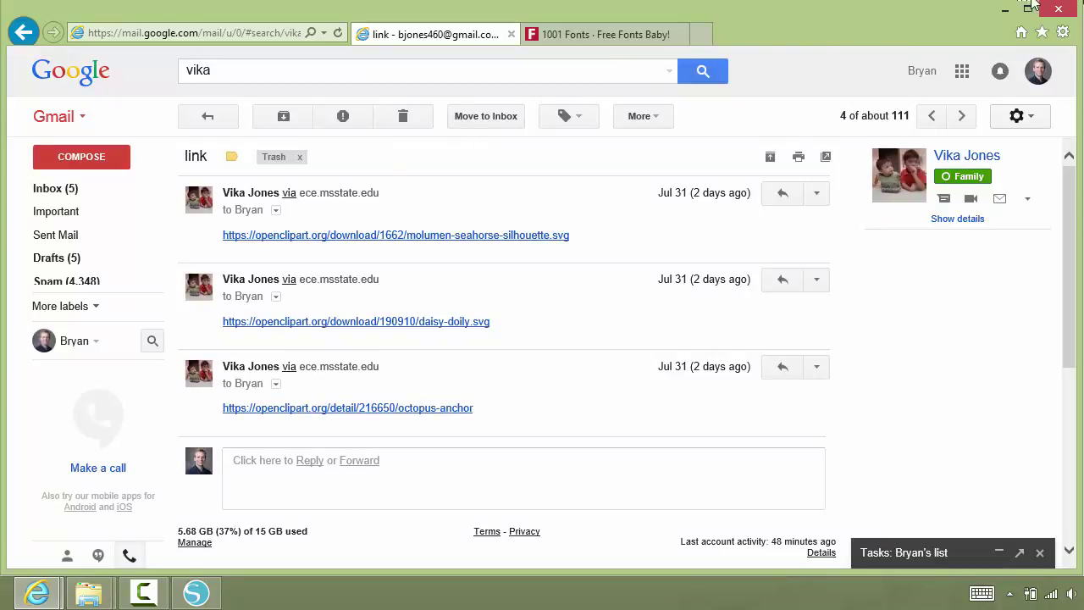
# Step: Delete the Octopus-Anchor PNG from Downloads, keeping only its SVG, and return to Silhouette Studio
pyautogui.click(1005, 17)
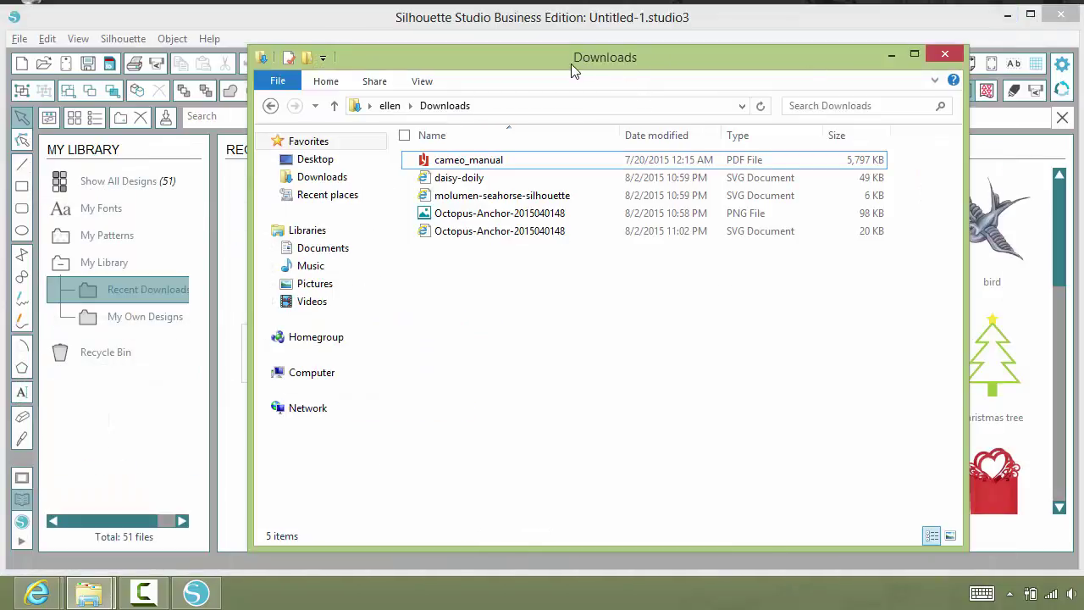
pyautogui.click(309, 179)
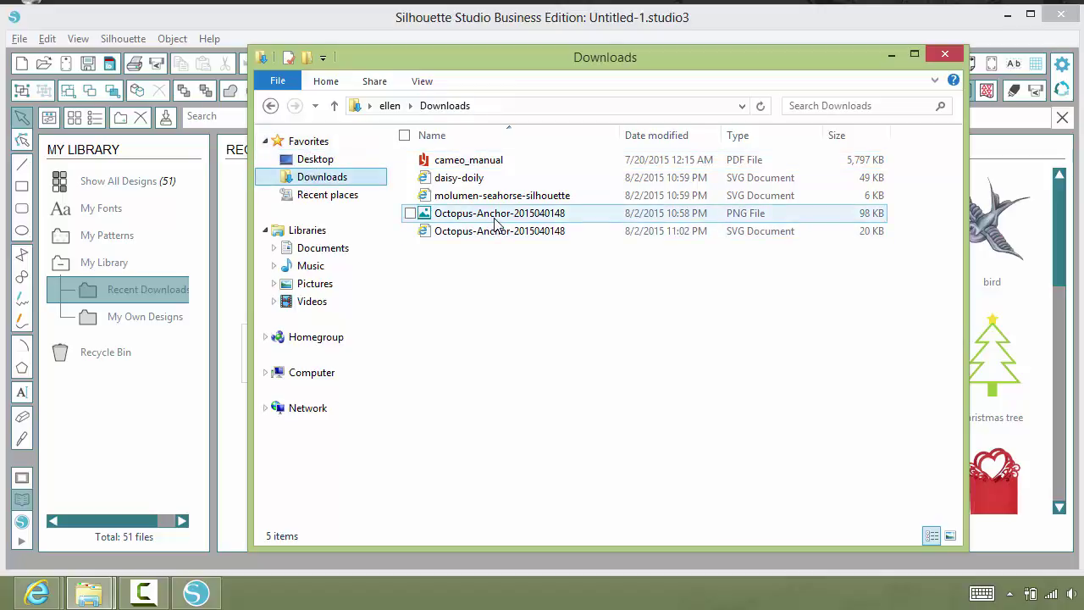
pyautogui.click(734, 216)
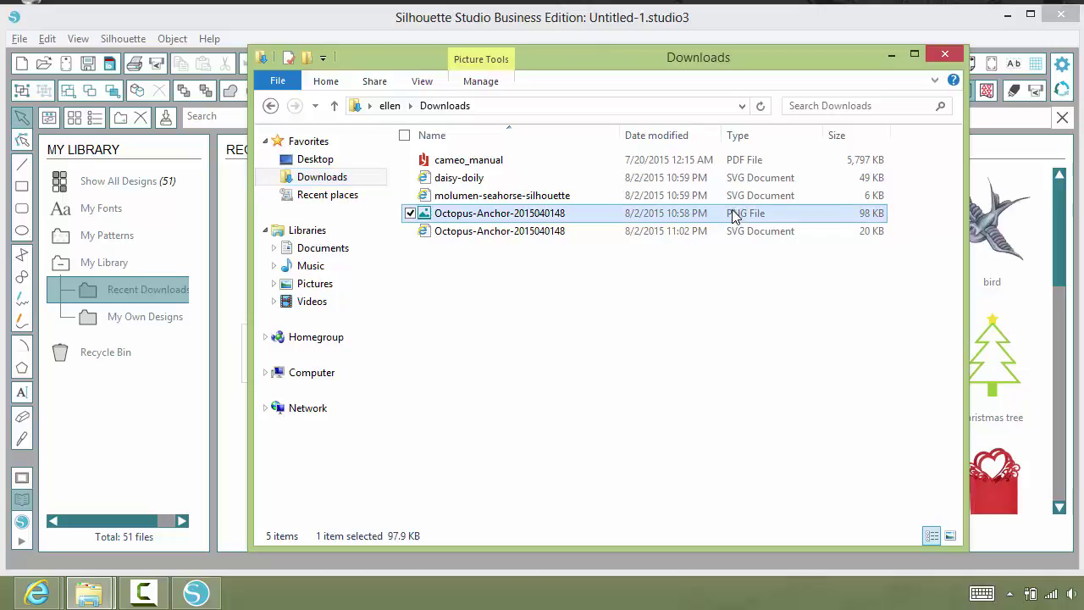
pyautogui.rightClick(466, 216)
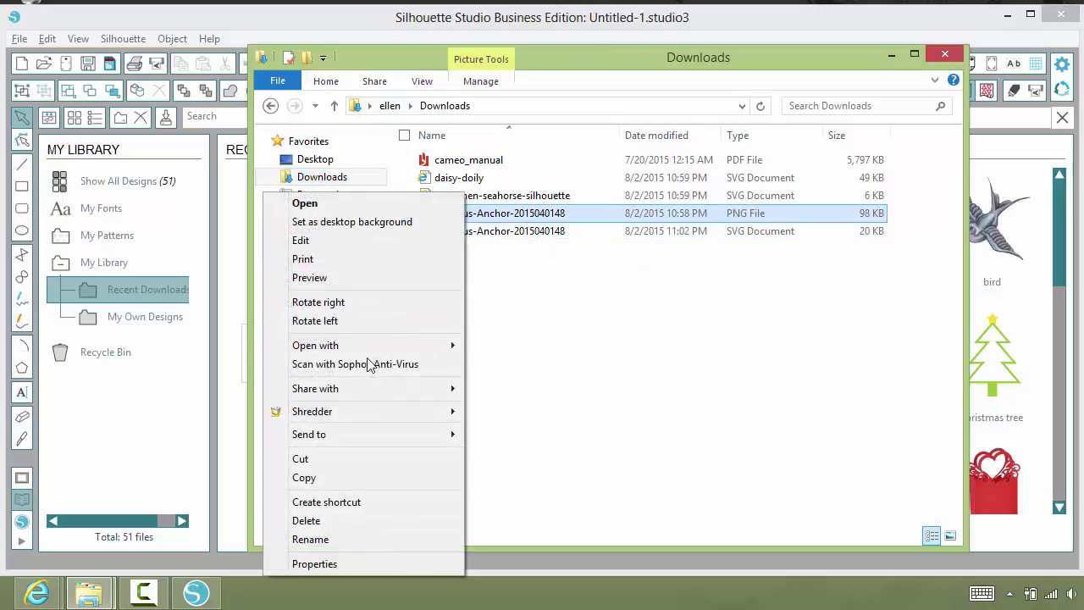
pyautogui.click(307, 521)
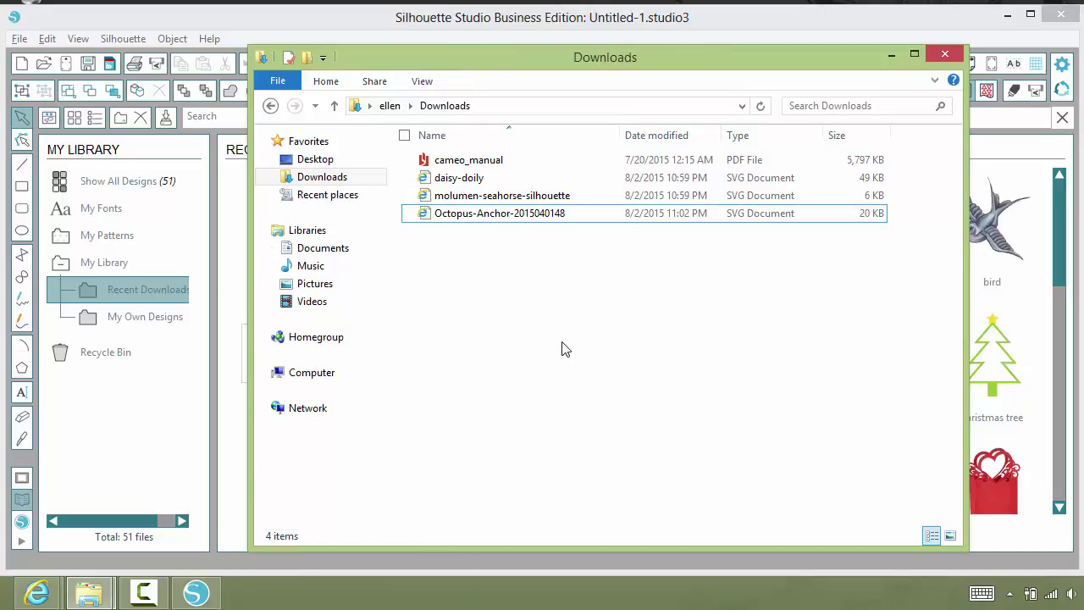
pyautogui.click(307, 29)
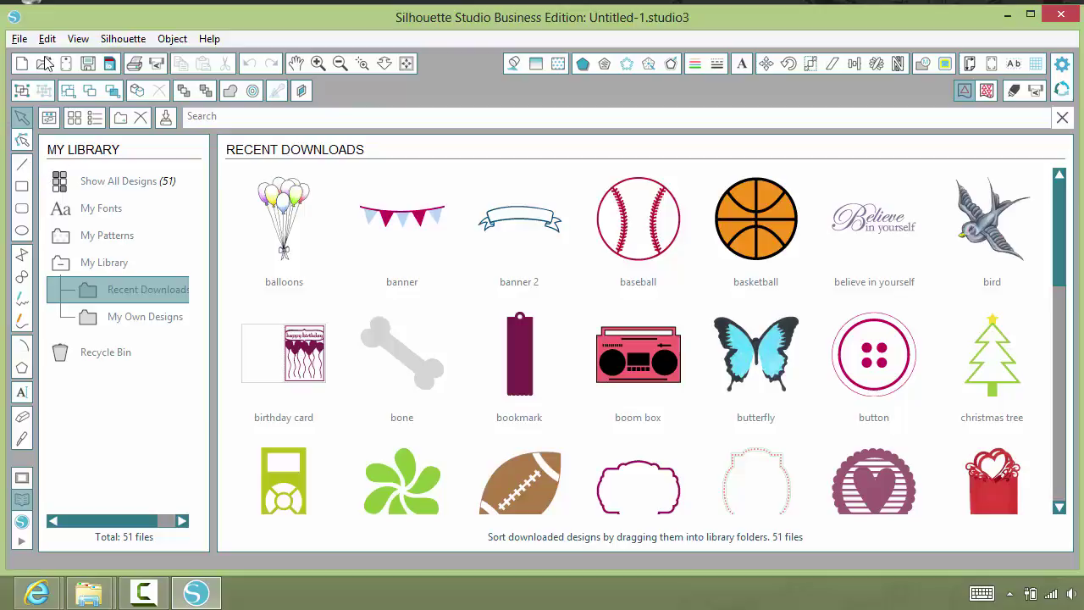
# Step: Start a new design and add the text 'Hello' near the page's top-left
pyautogui.click(19, 65)
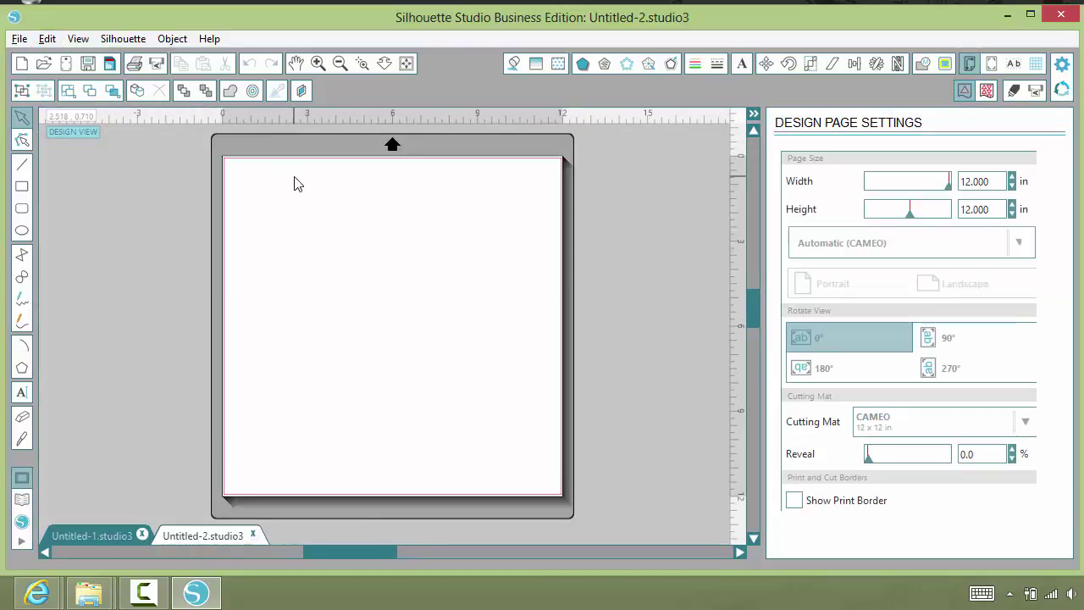
pyautogui.click(22, 390)
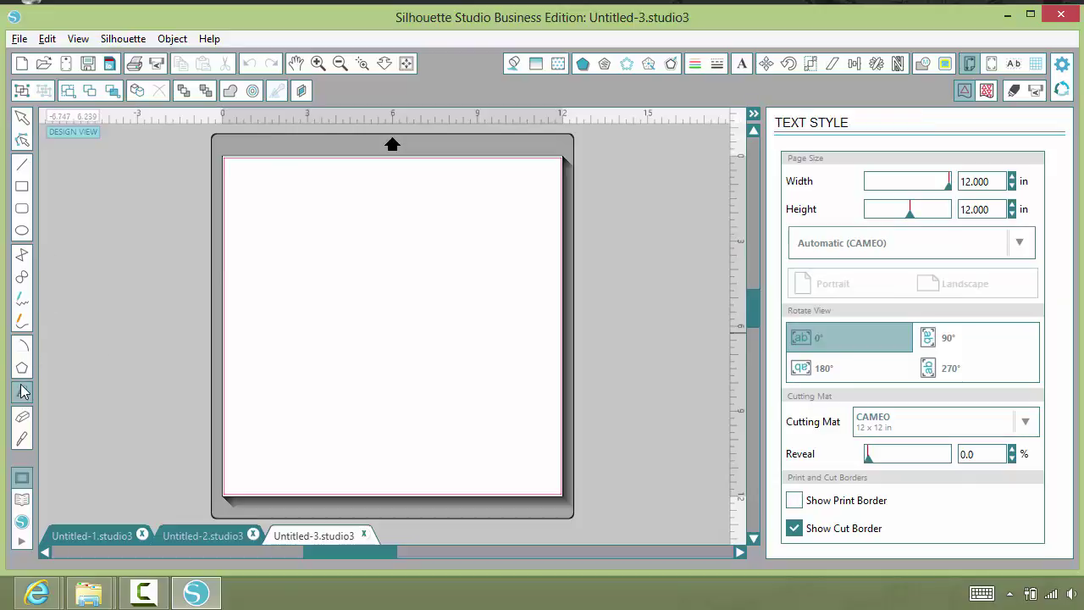
pyautogui.click(258, 195)
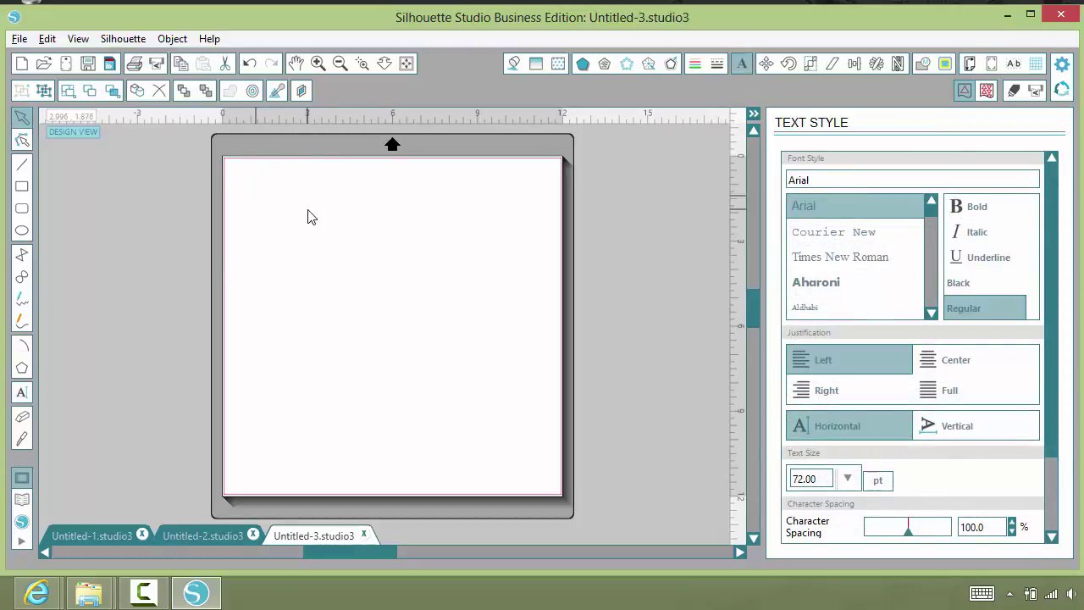
pyautogui.write('Hello')
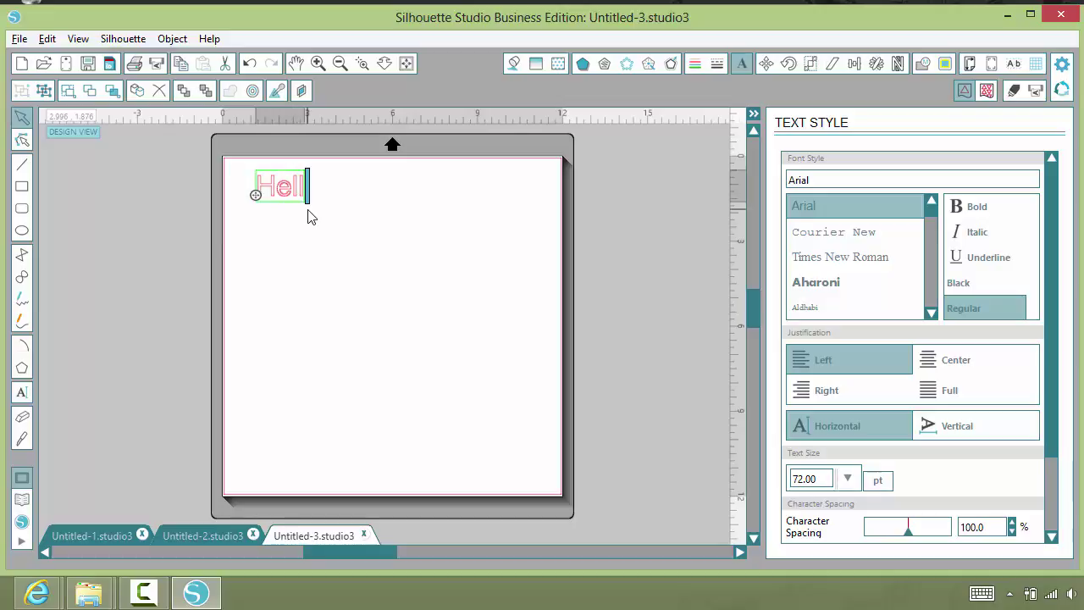
pyautogui.hotkey('shift', 'Left')
pyautogui.hotkey('shift', 'Left')
pyautogui.hotkey('shift', 'Left')
pyautogui.hotkey('shift', 'Left')
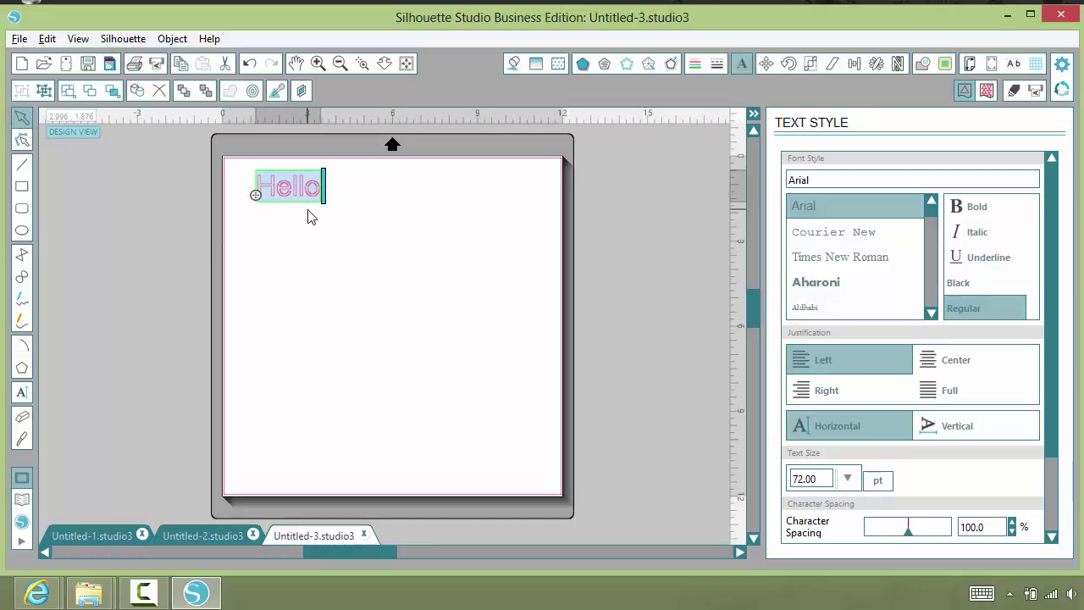
# Step: Change the Hello font, trying Gabriola and ending on Gadugi at 72 pt
pyautogui.click(937, 298)
pyautogui.click(936, 296)
pyautogui.click(936, 296)
pyautogui.click(937, 297)
pyautogui.click(936, 297)
pyautogui.click(937, 301)
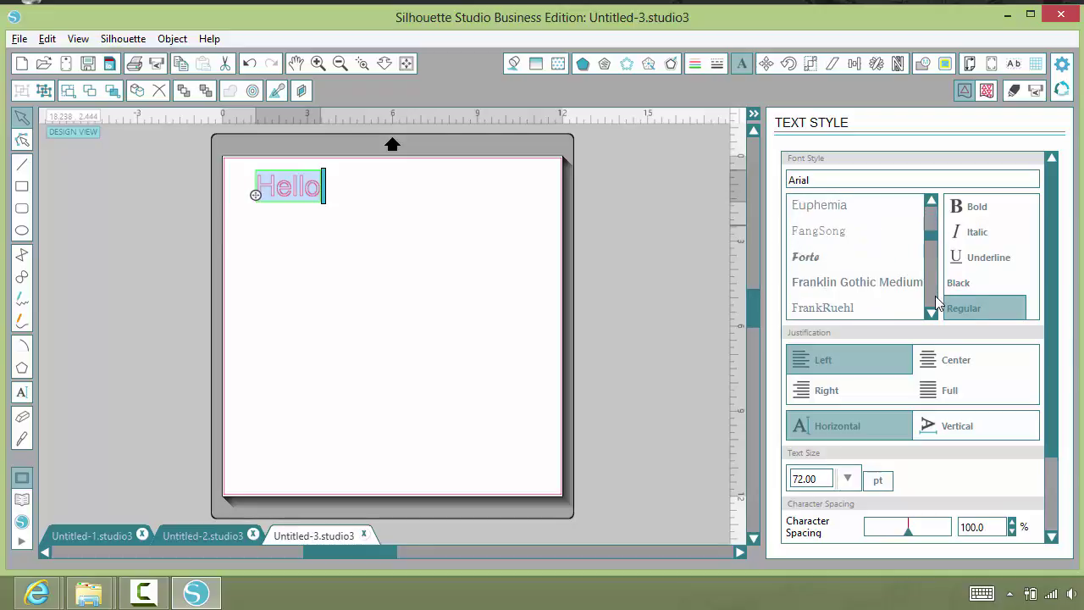
pyautogui.click(937, 302)
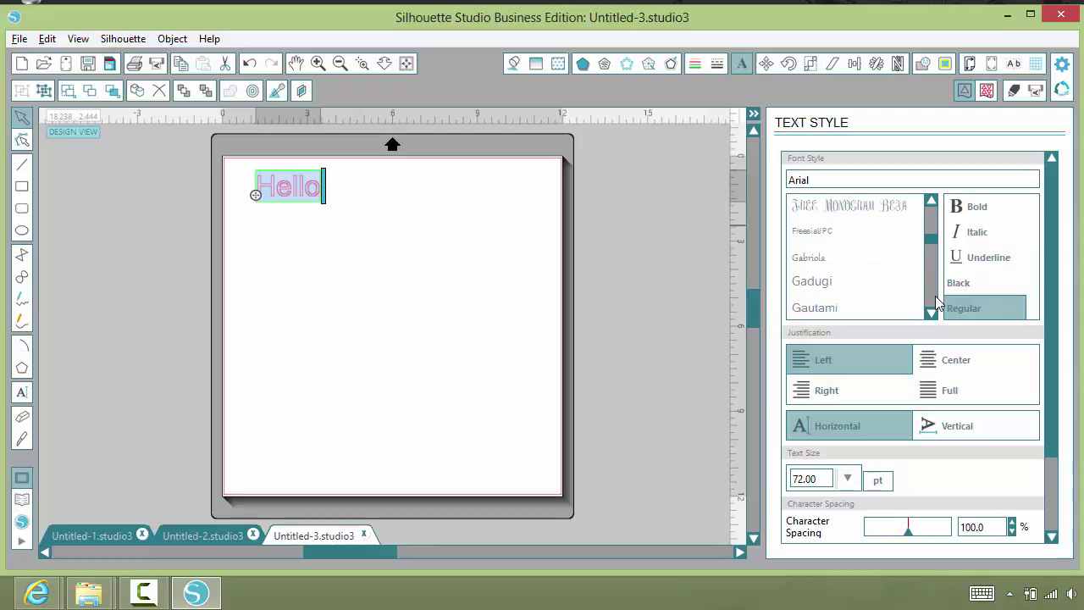
pyautogui.click(809, 257)
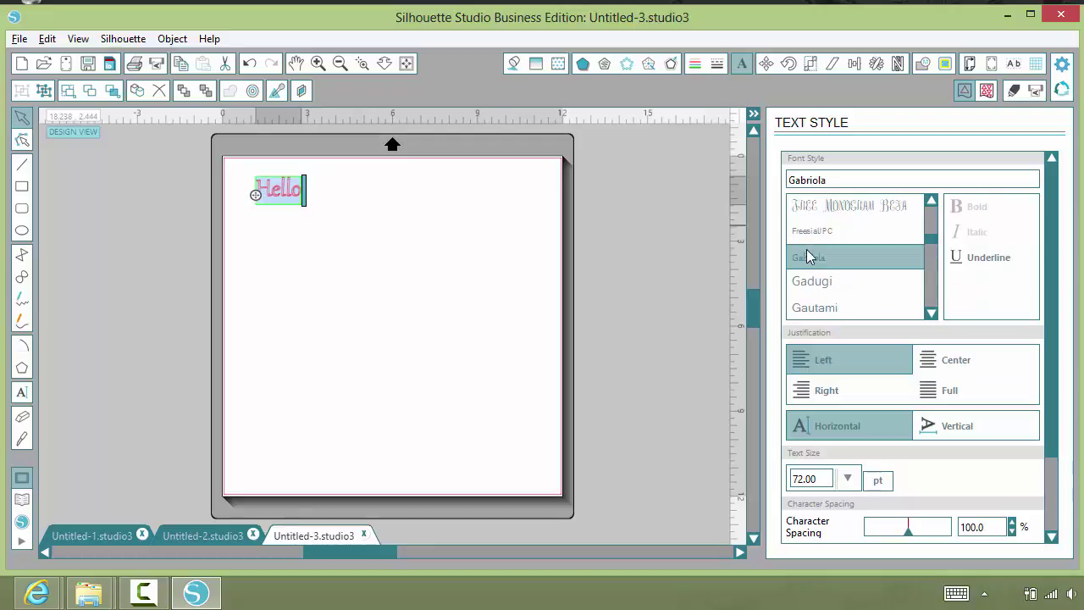
pyautogui.click(825, 290)
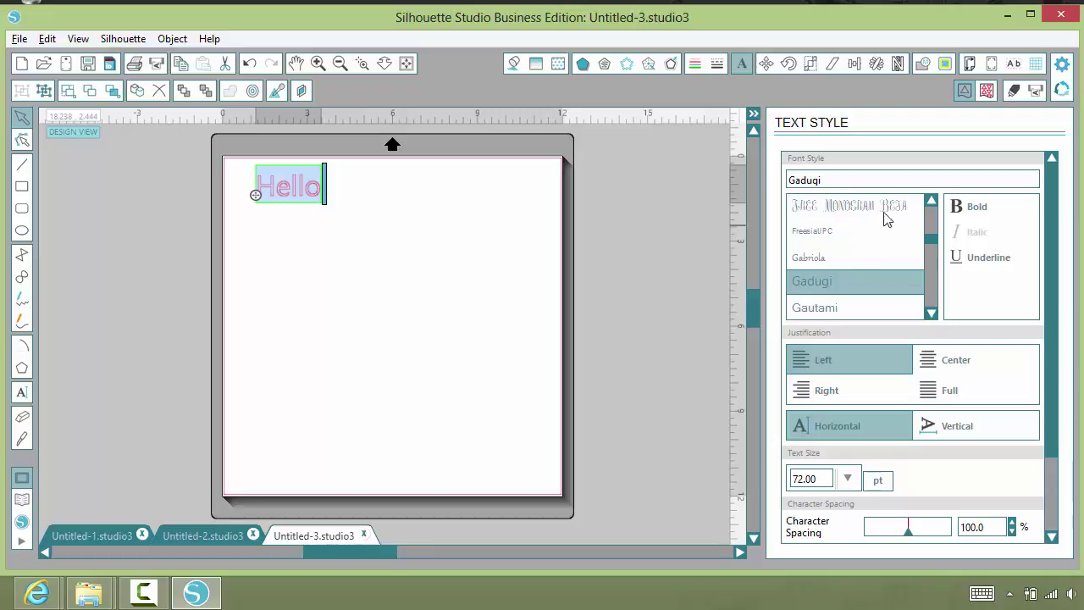
# Step: Close Silhouette Studio without saving Hello and relaunch it from the desktop shortcut
pyautogui.click(1060, 14)
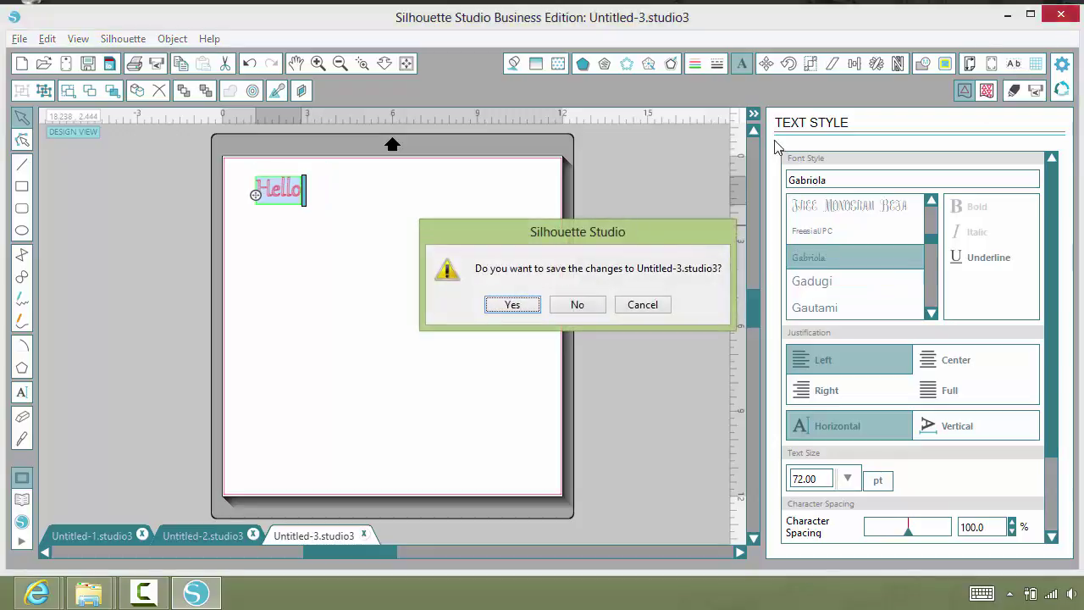
pyautogui.click(577, 305)
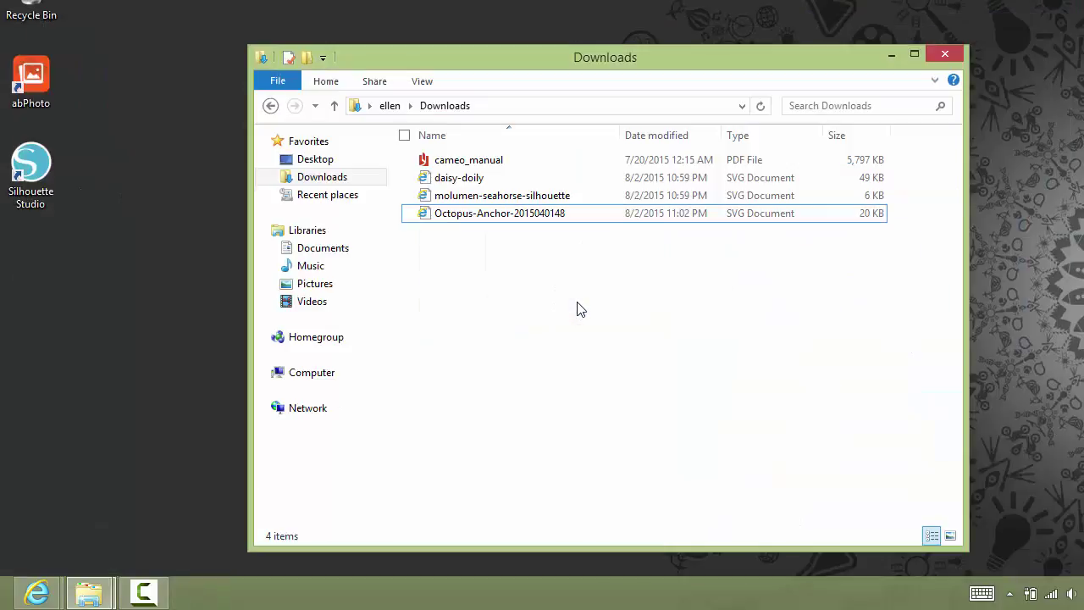
pyautogui.doubleClick(34, 170)
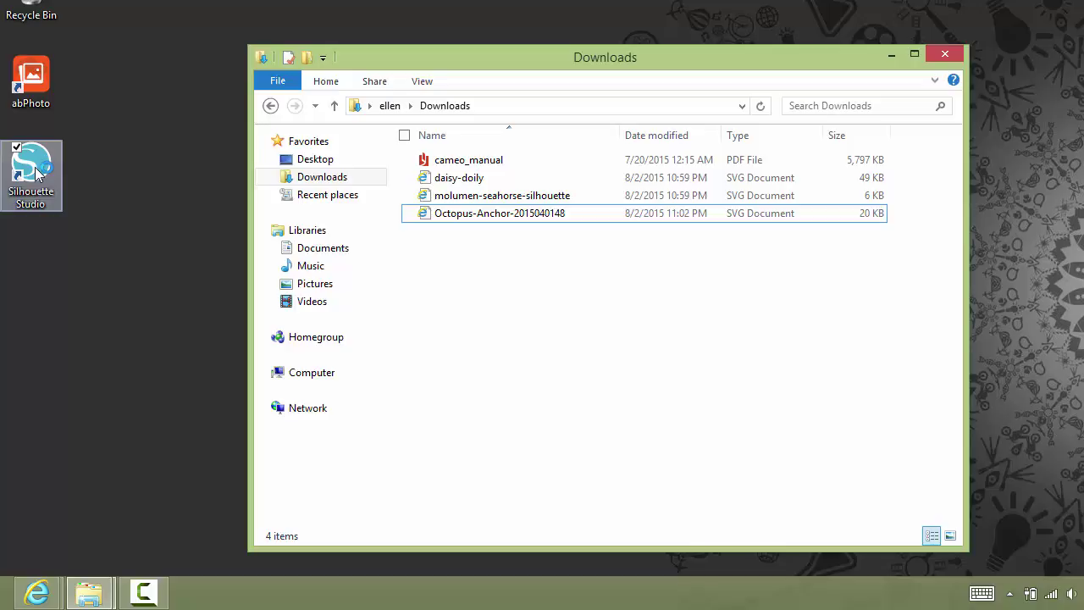
pyautogui.doubleClick(31, 169)
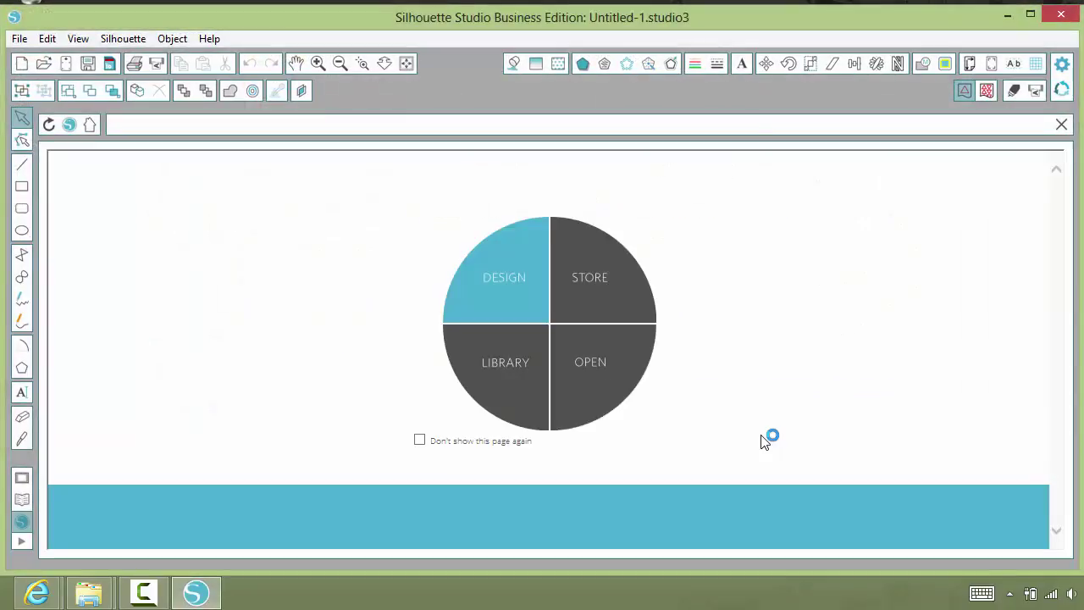
# Step: In a new Untitled-2 design, type 'Hello' near the page's top-left and select it
pyautogui.click(23, 66)
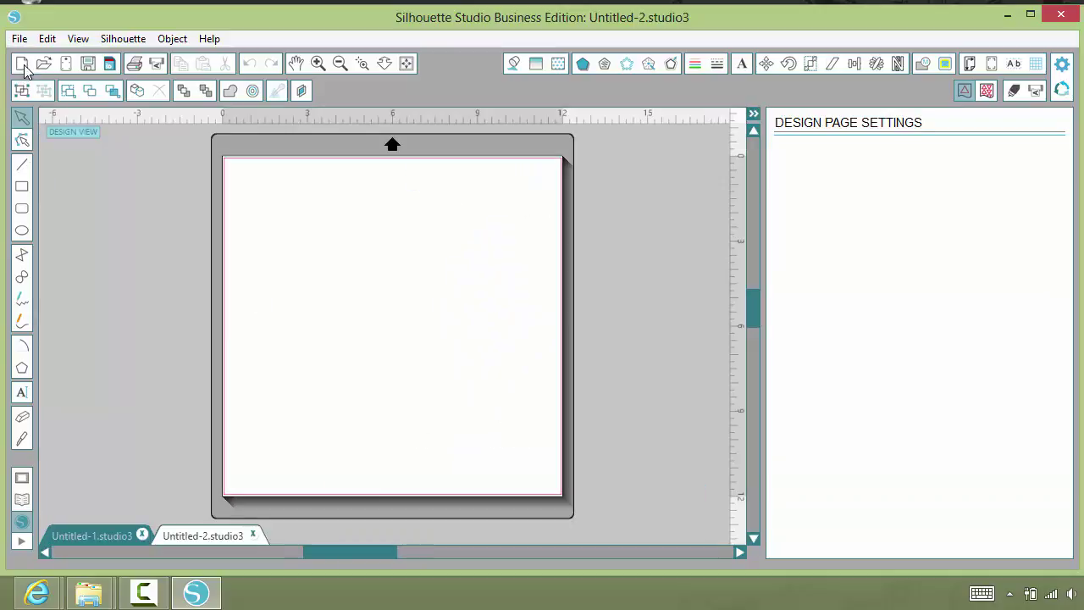
pyautogui.click(23, 393)
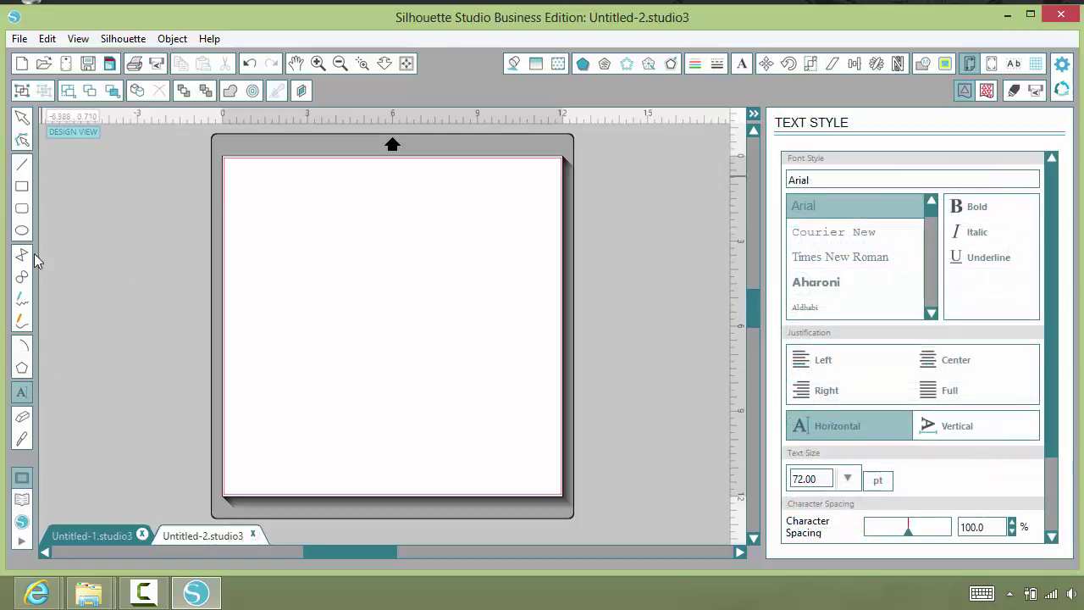
pyautogui.click(248, 196)
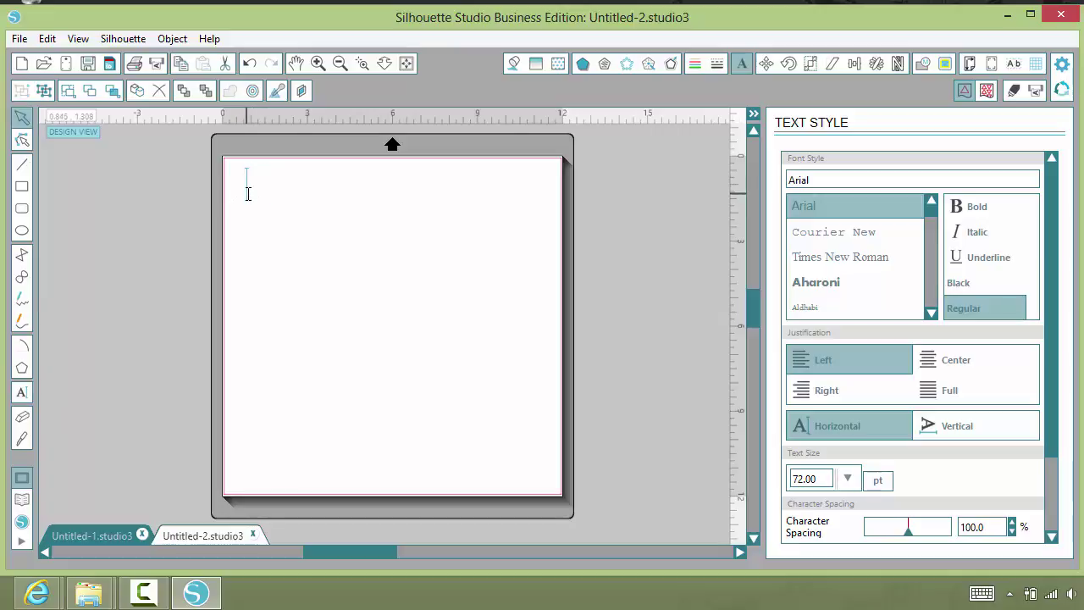
pyautogui.write('Hello')
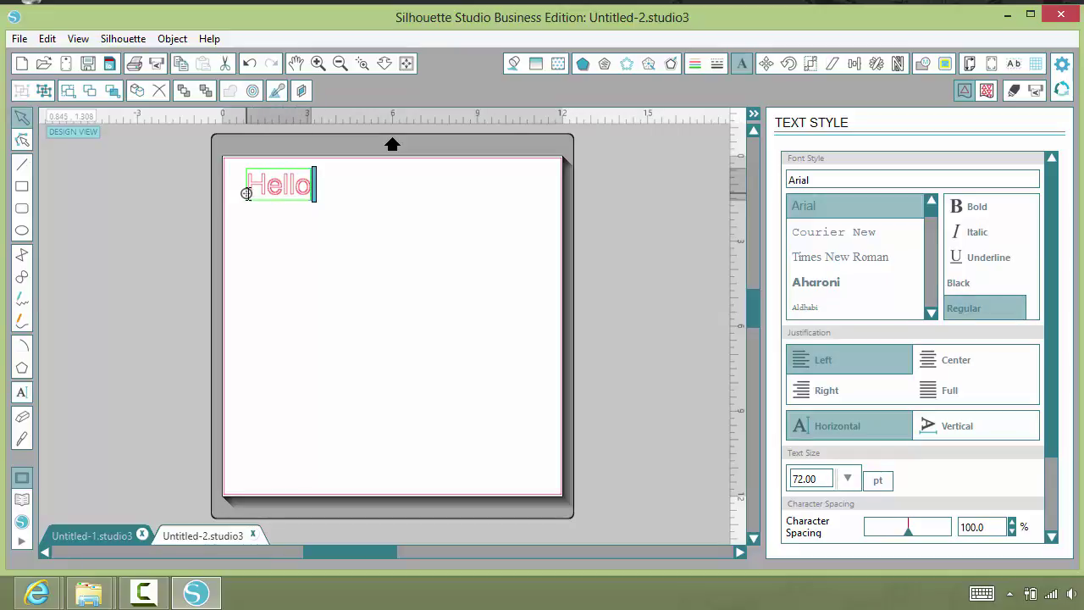
pyautogui.hotkey('shift', 'Left')
pyautogui.hotkey('shift', 'Left')
pyautogui.hotkey('shift', 'Left')
pyautogui.hotkey('shift', 'Left')
pyautogui.hotkey('shift', 'Left')
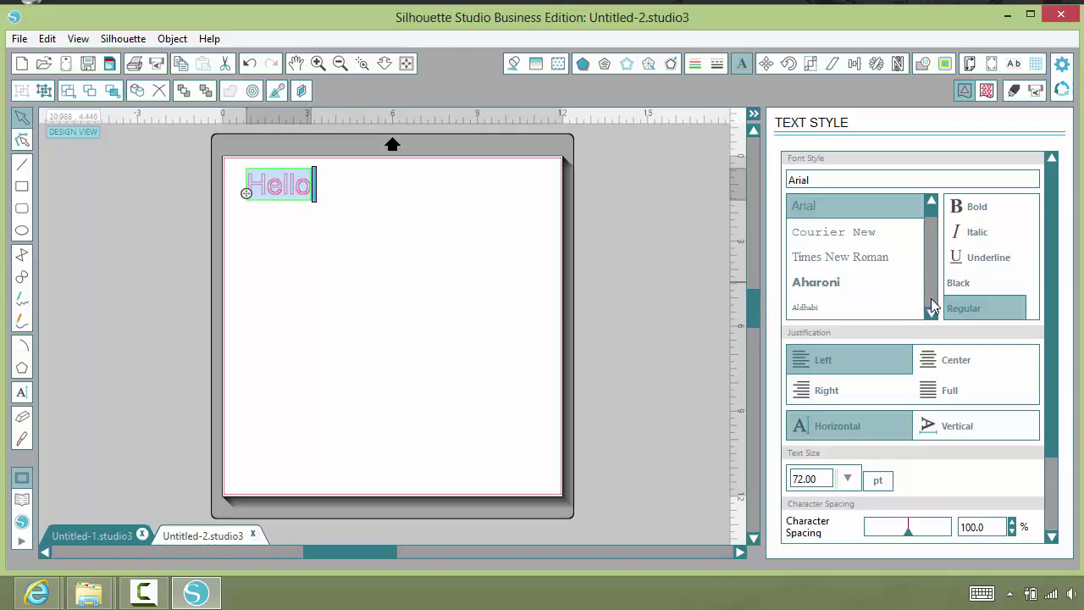
# Step: Set the Hello text in the Gaban font
pyautogui.scroll(-10, 931, 301)
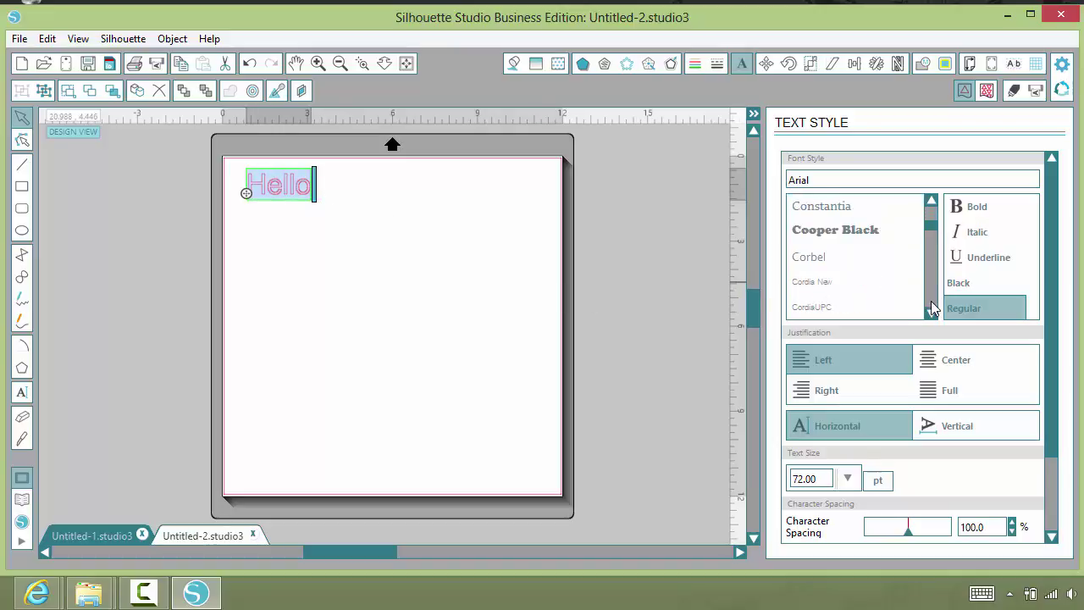
pyautogui.scroll(-5, 931, 301)
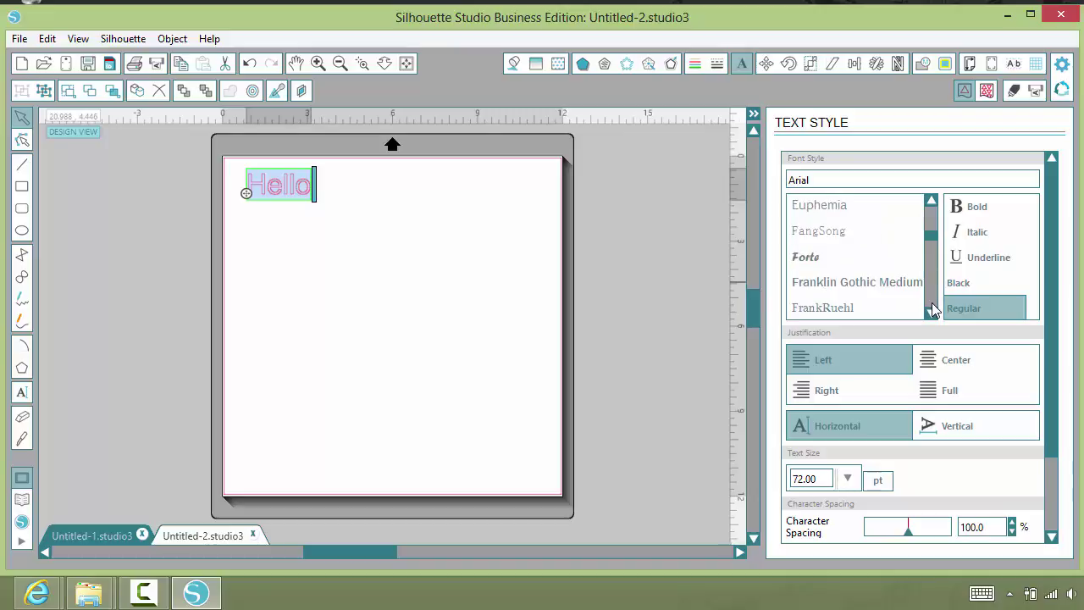
pyautogui.scroll(-2, 932, 303)
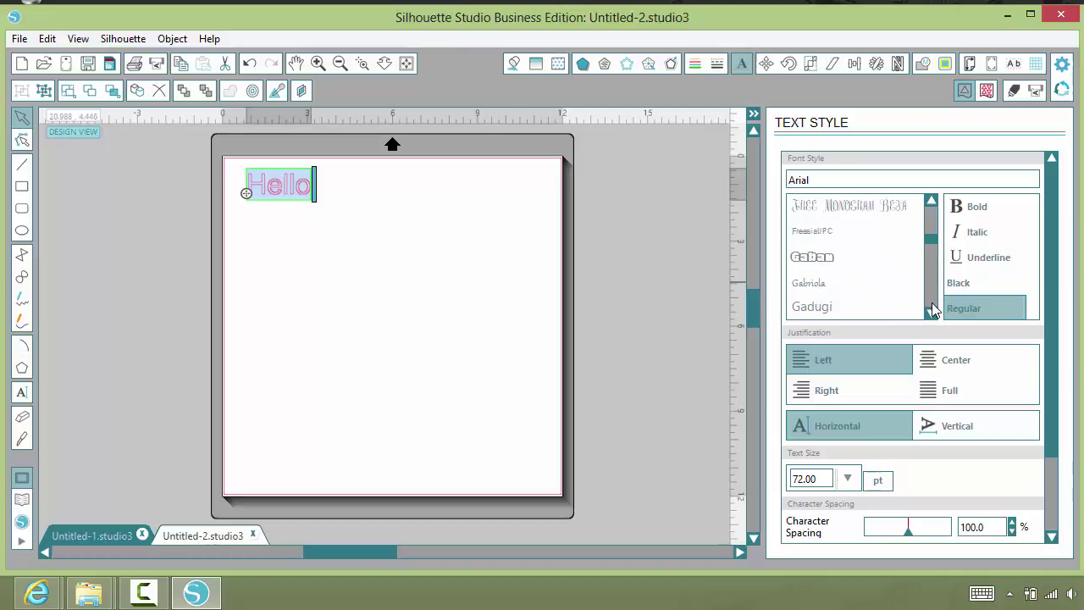
pyautogui.click(802, 257)
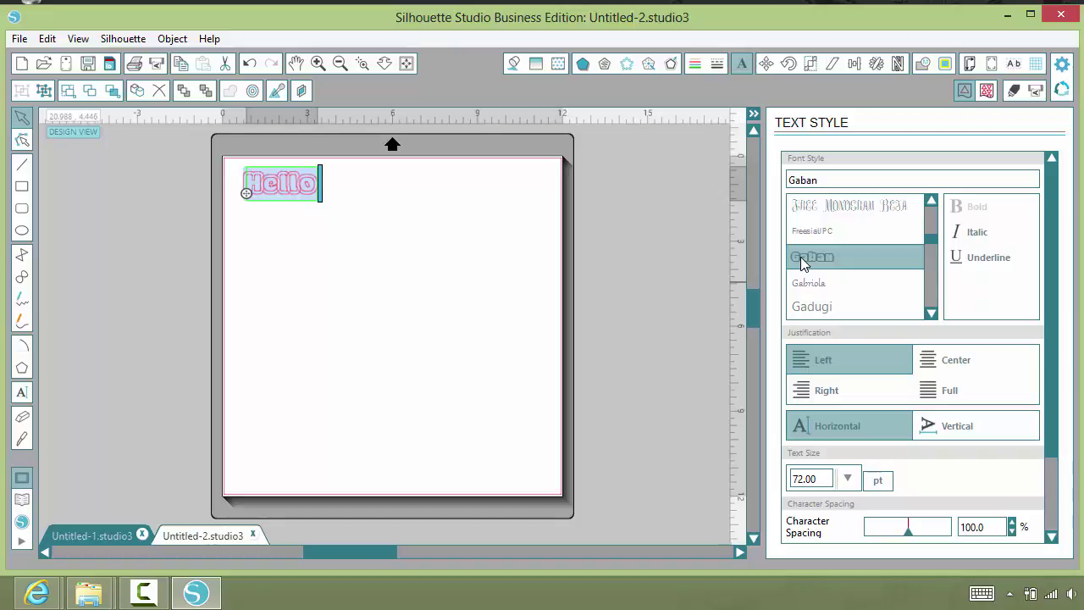
# Step: Toggle italic and underline on and off again, then switch to the blank Untitled-1 document
pyautogui.click(994, 239)
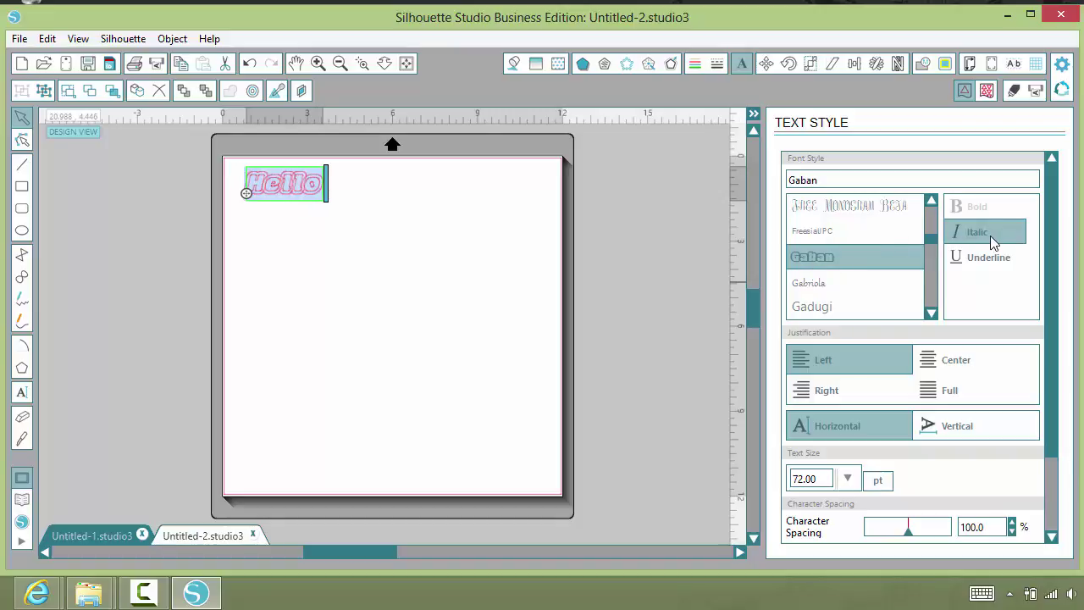
pyautogui.click(990, 259)
pyautogui.click(987, 259)
pyautogui.click(980, 232)
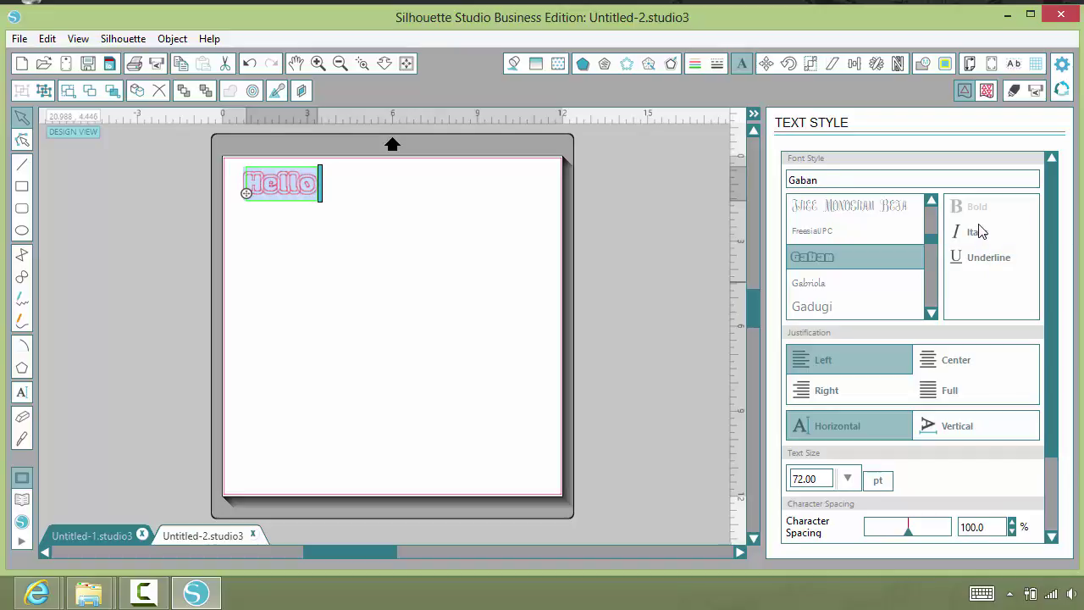
pyautogui.click(360, 217)
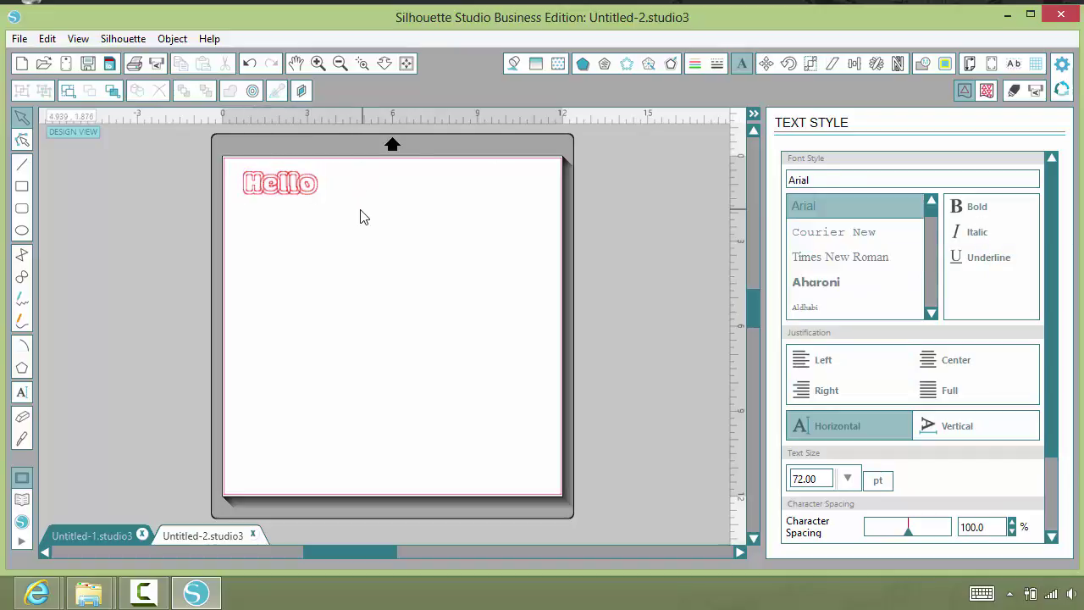
pyautogui.click(111, 538)
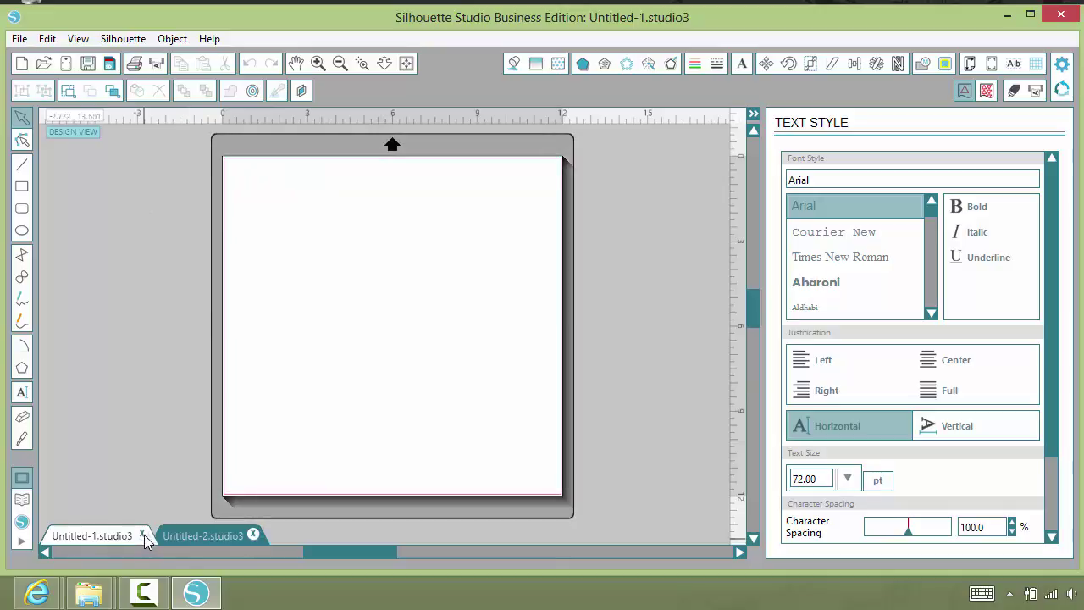
# Step: Close Untitled-1 and browse the Open dialog to C: > Users > user folder > Downloads
pyautogui.click(142, 535)
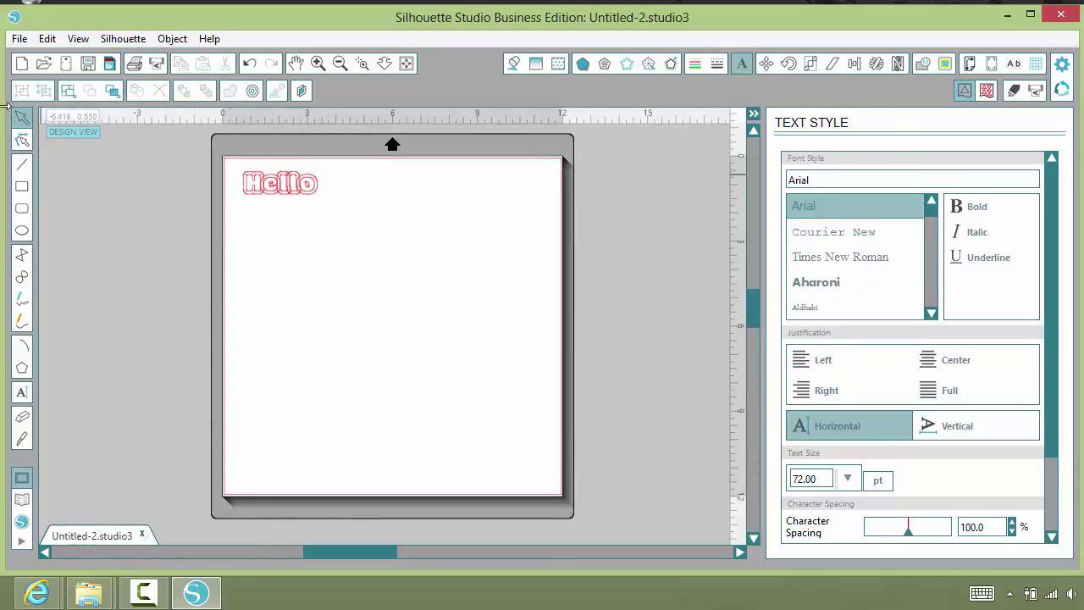
pyautogui.click(18, 38)
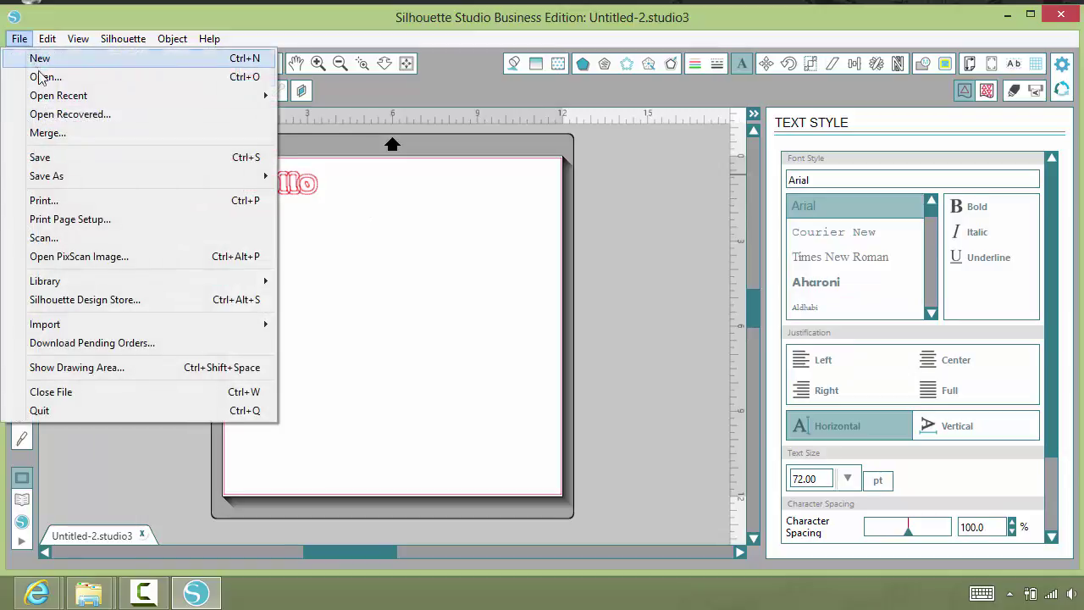
pyautogui.click(43, 75)
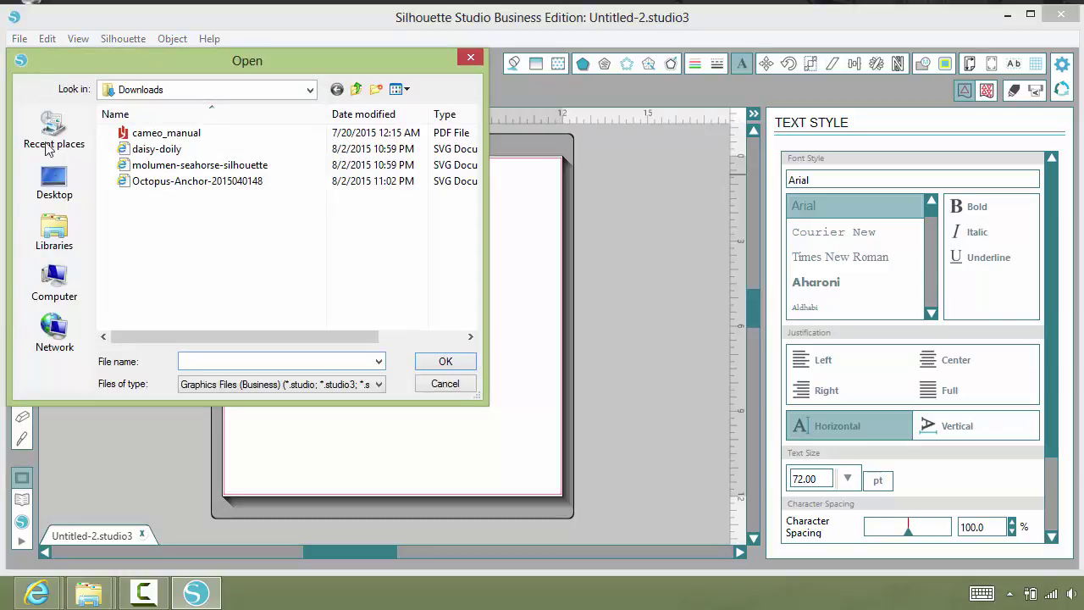
pyautogui.click(68, 229)
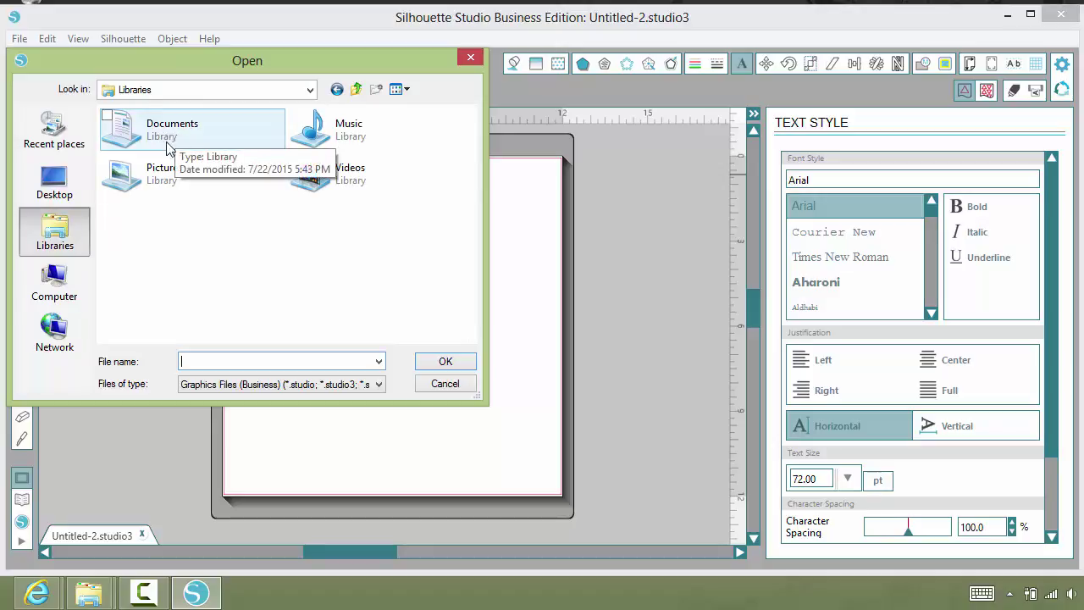
pyautogui.click(61, 303)
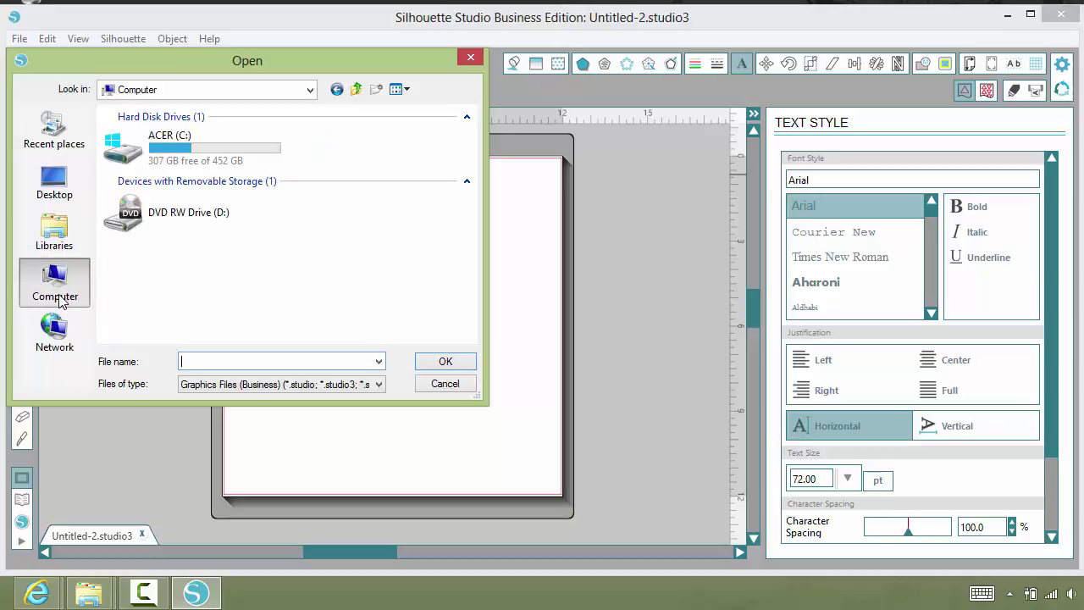
pyautogui.doubleClick(181, 140)
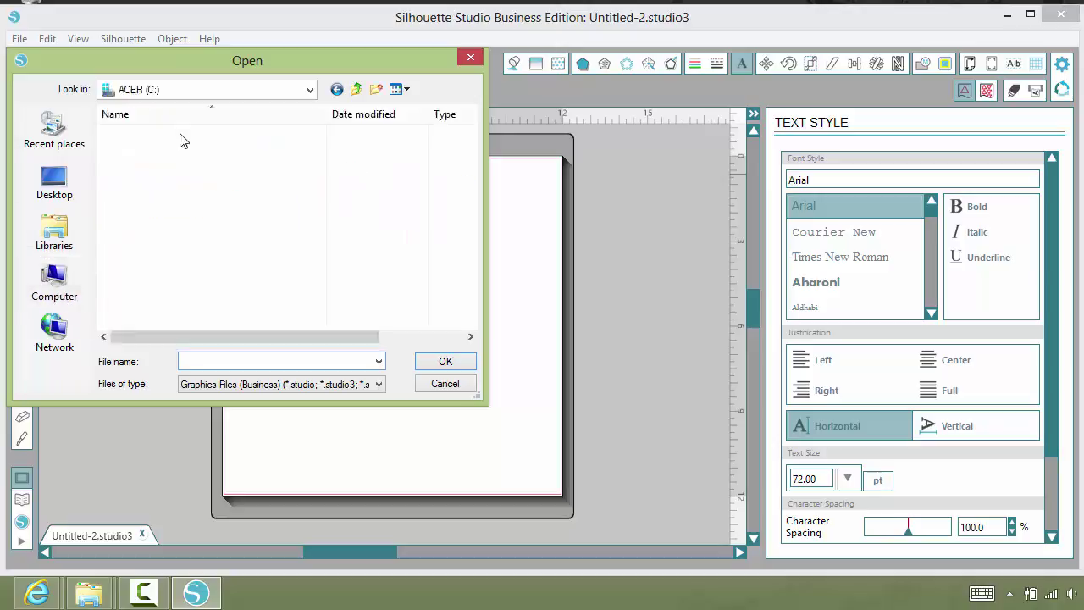
pyautogui.doubleClick(140, 216)
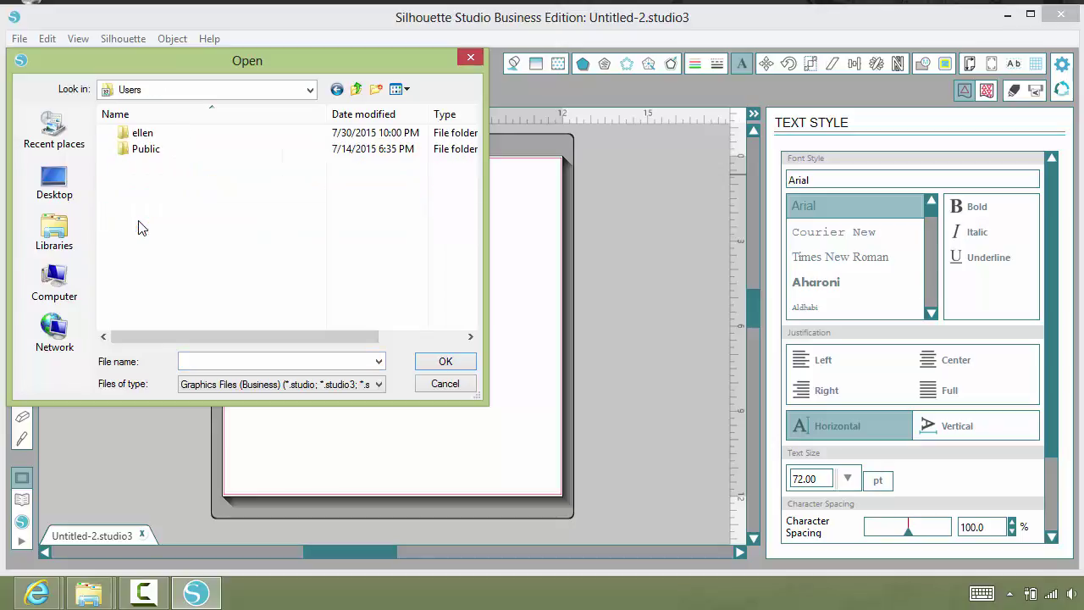
pyautogui.doubleClick(152, 135)
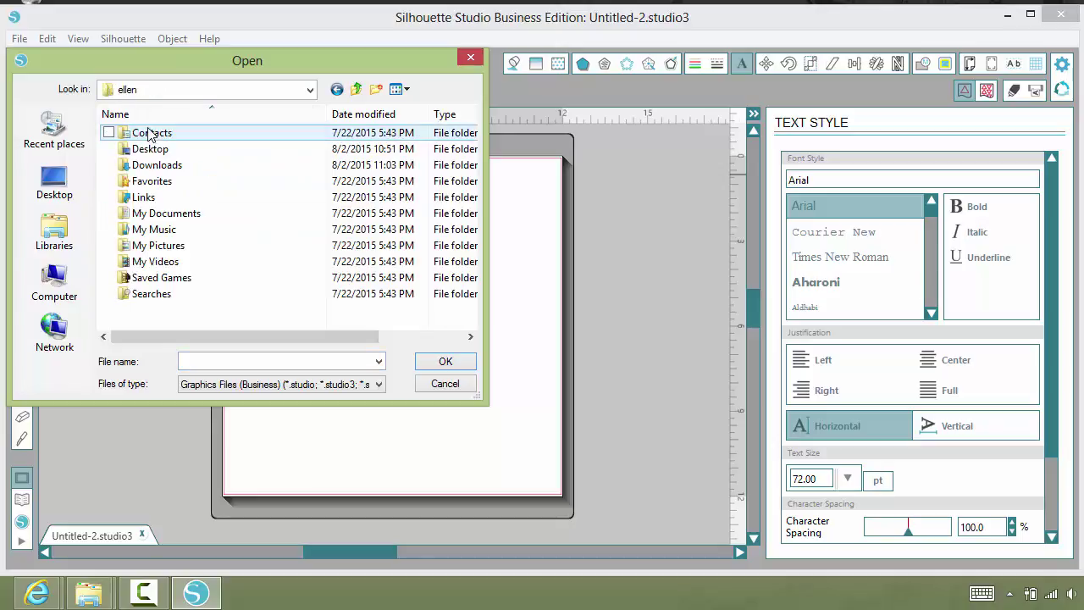
pyautogui.doubleClick(149, 165)
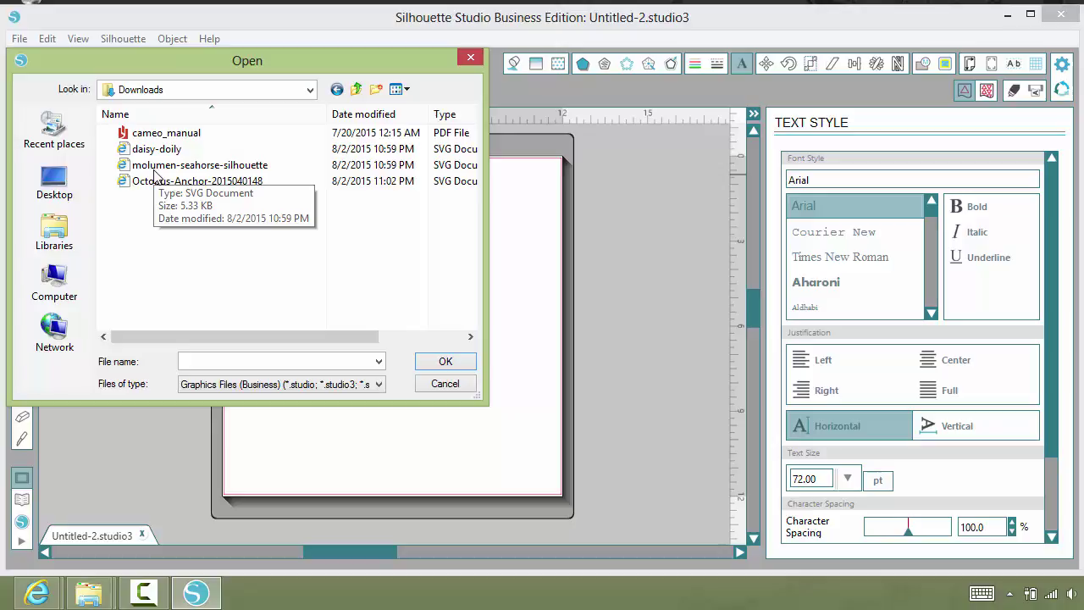
# Step: Pick daisy-doily as the file to open
pyautogui.click(169, 133)
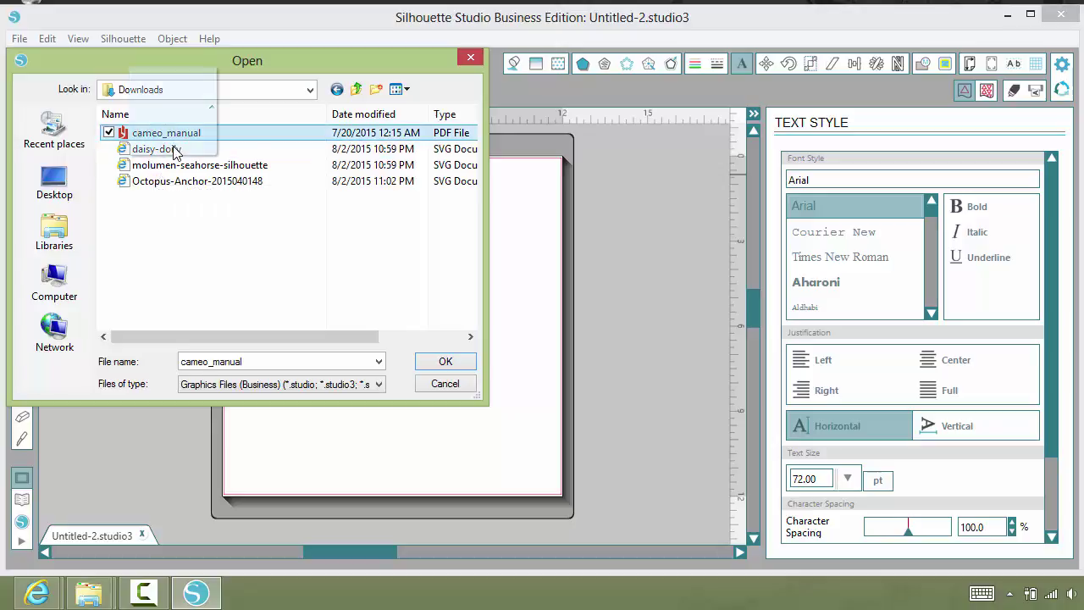
pyautogui.click(168, 149)
pyautogui.click(168, 149)
pyautogui.click(446, 363)
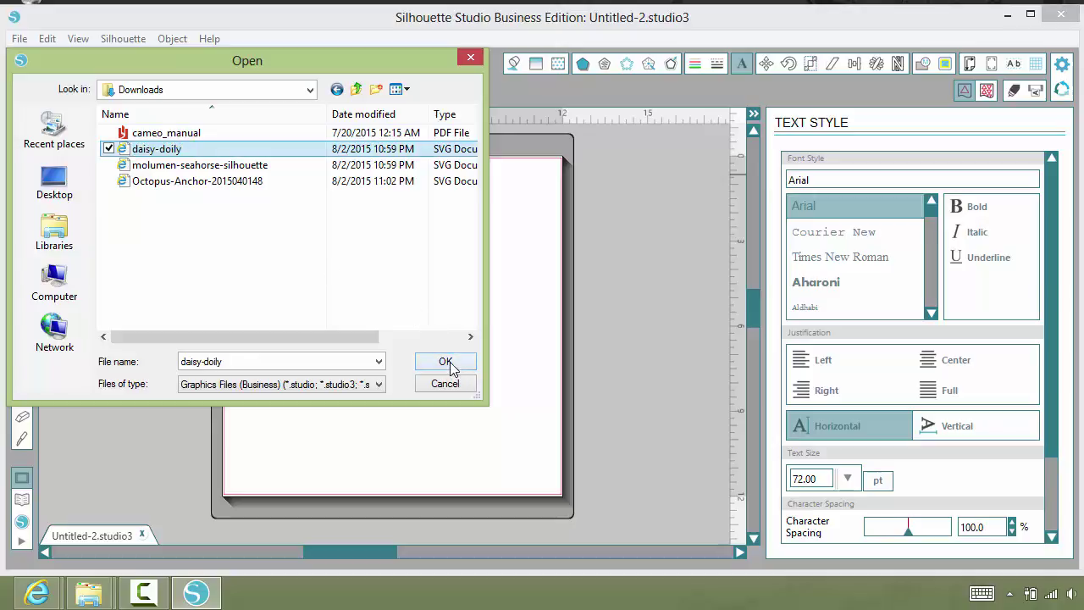
pyautogui.click(447, 269)
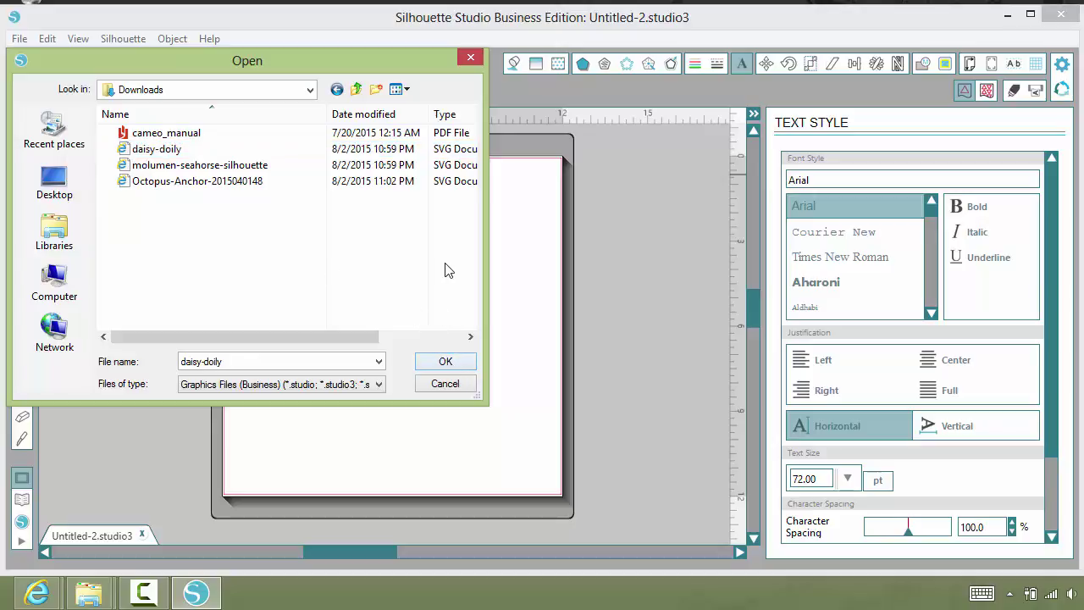
# Step: Open the daisy-doily design in its own tab
pyautogui.click(449, 362)
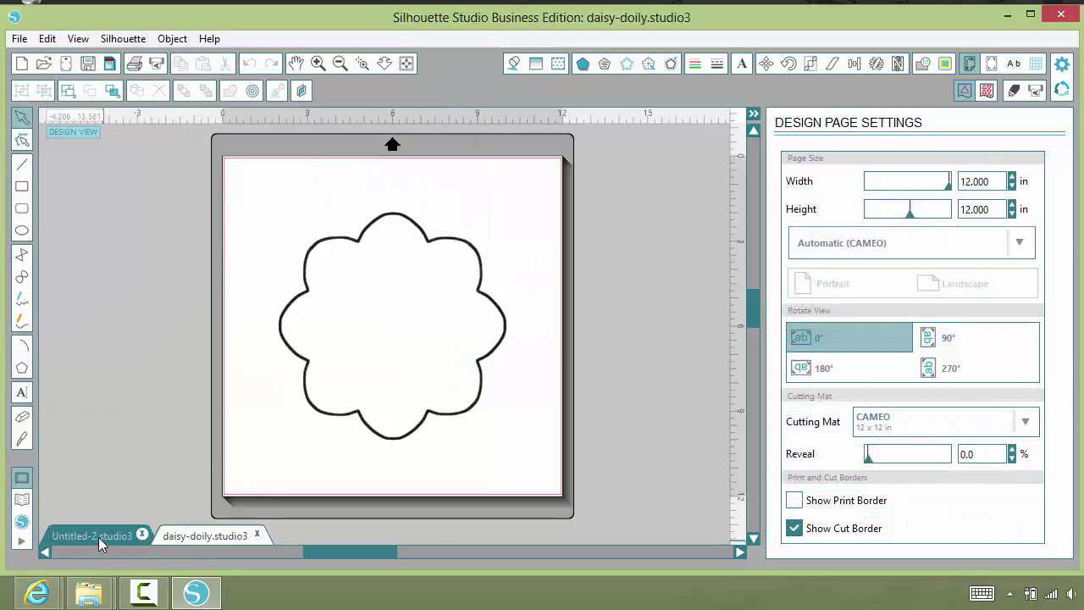
pyautogui.click(98, 537)
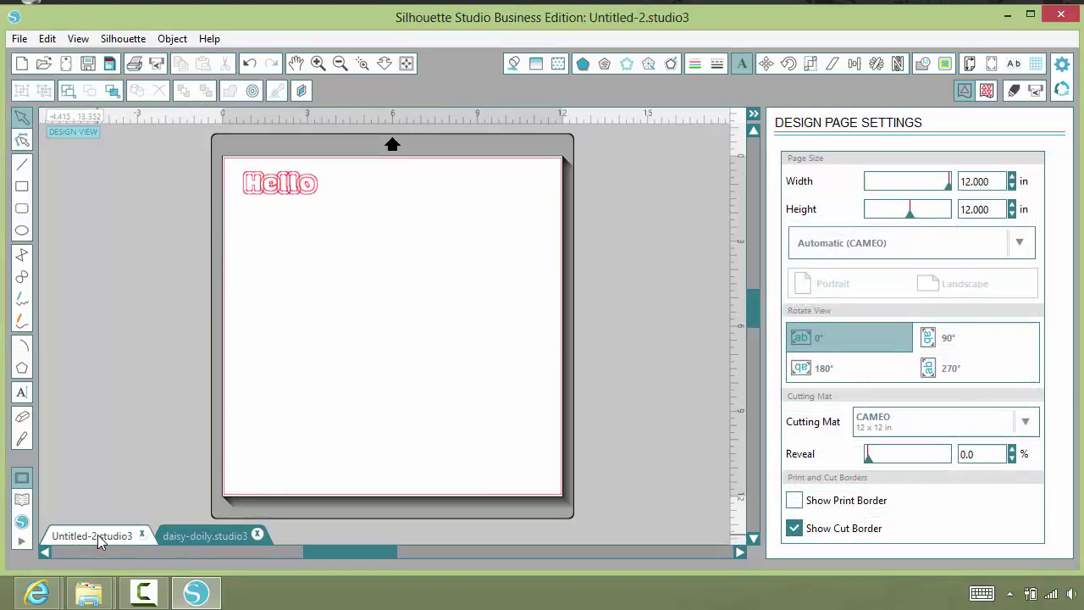
pyautogui.rightClick(214, 537)
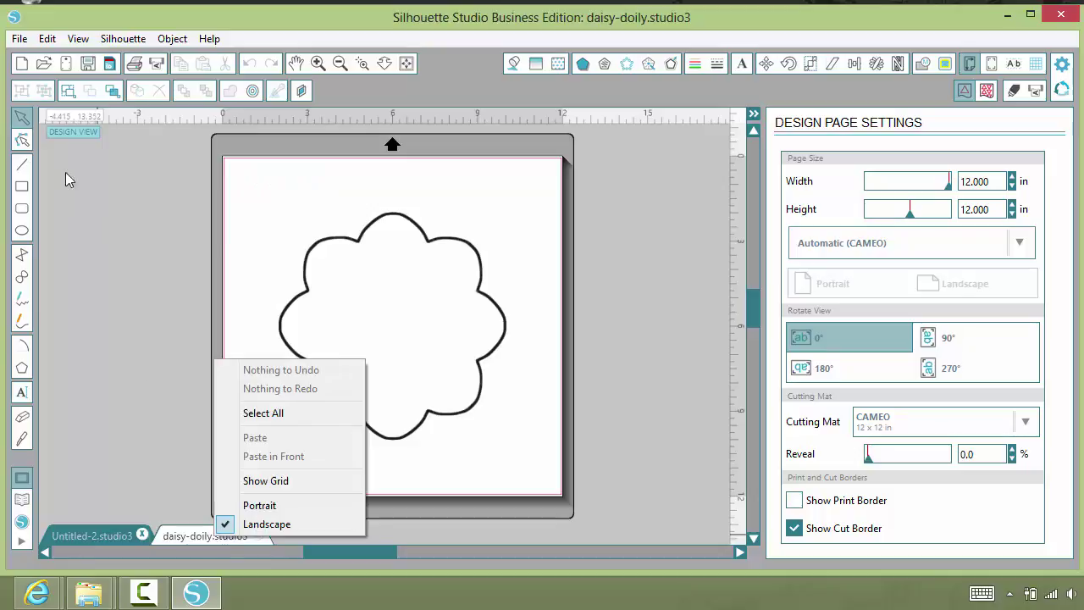
# Step: Open the molumen-seahorse-silhouette and Octopus-Anchor designs, each in its own tab
pyautogui.click(44, 67)
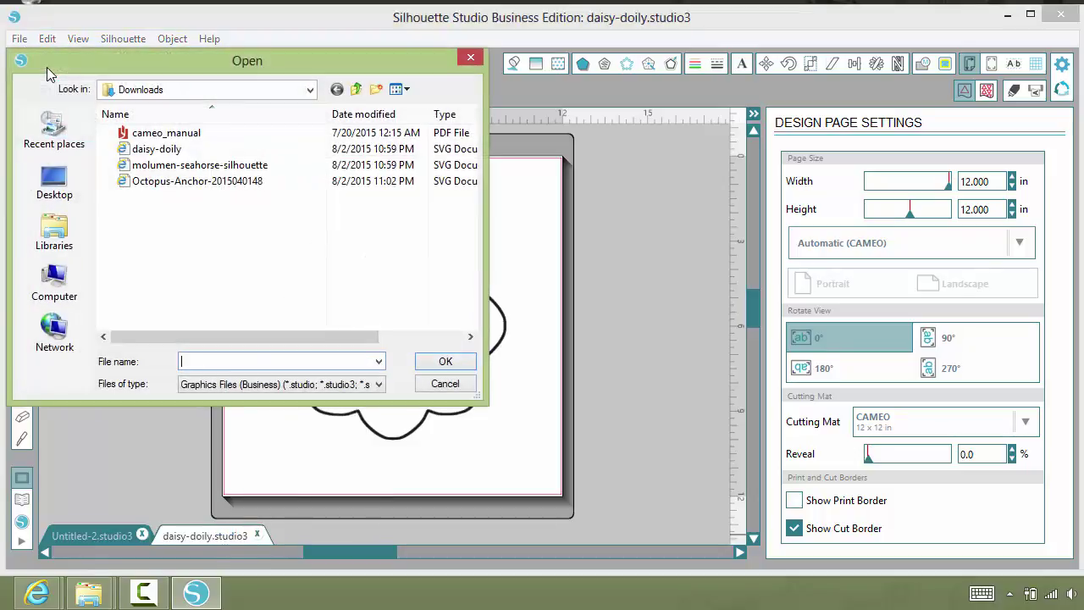
pyautogui.doubleClick(193, 165)
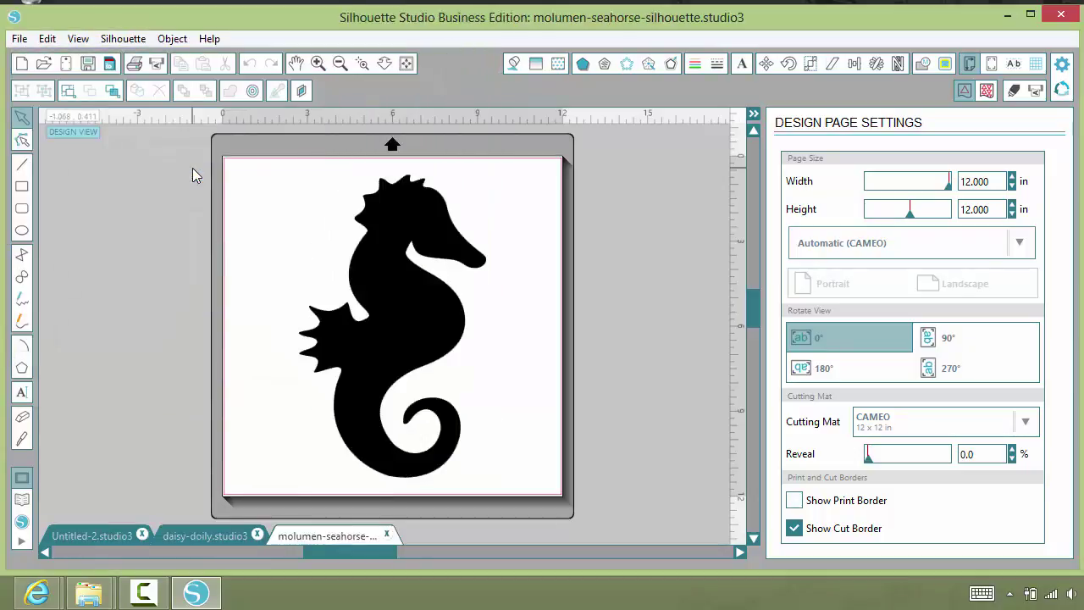
pyautogui.click(46, 68)
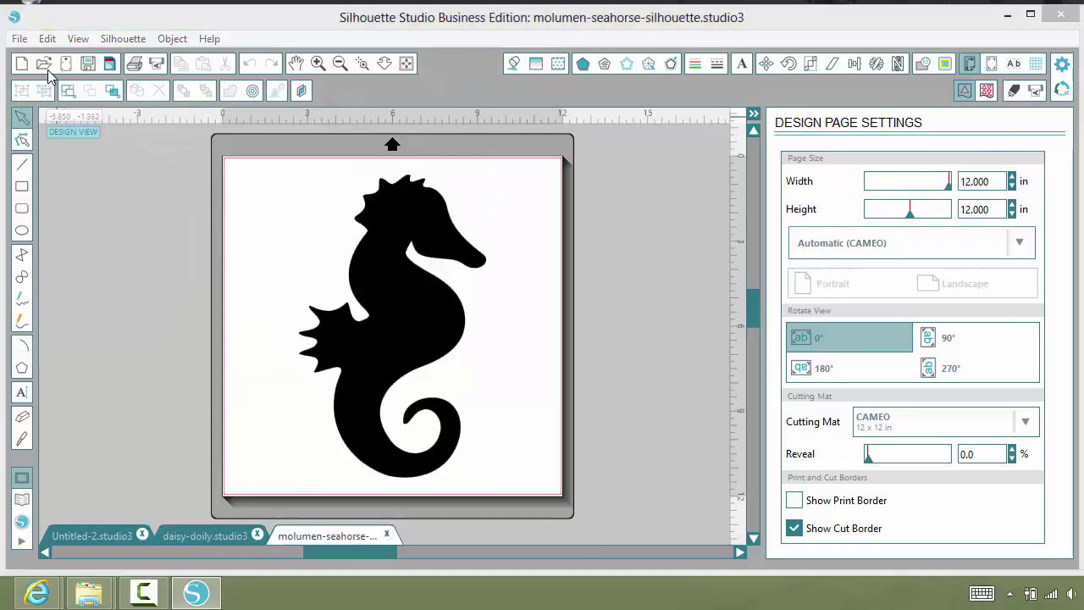
pyautogui.doubleClick(240, 183)
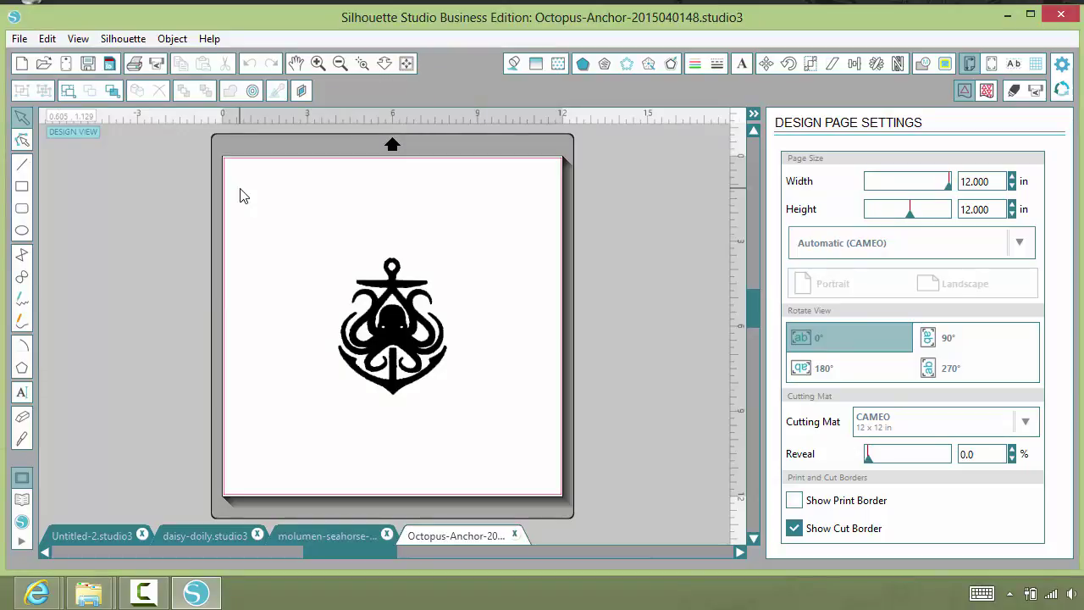
# Step: Copy the octopus anchor and paste it into the Untitled-2 design with Hello
pyautogui.click(398, 337)
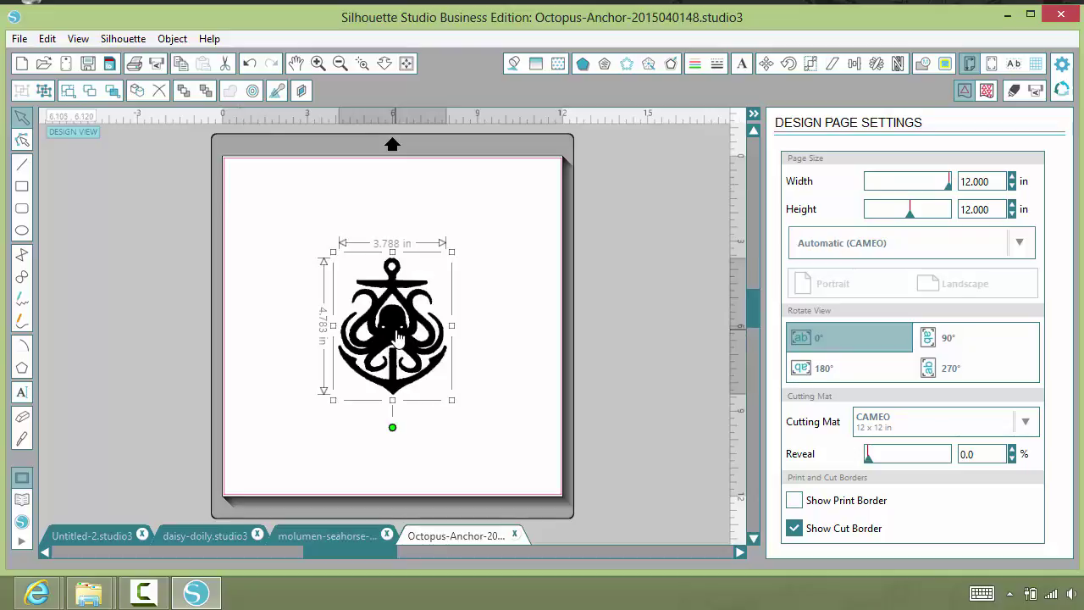
pyautogui.rightClick(398, 336)
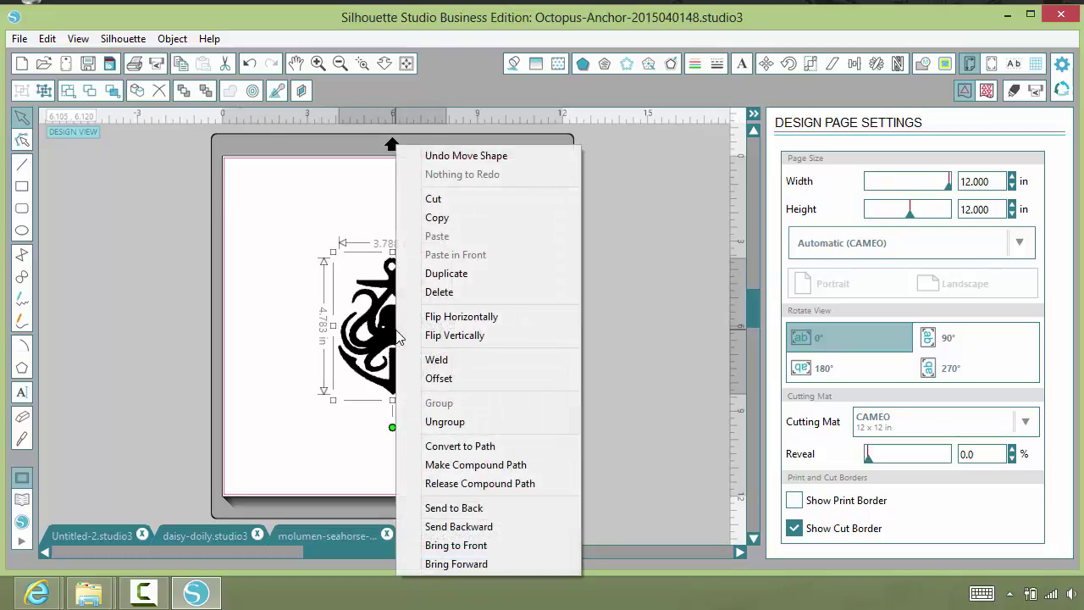
pyautogui.click(434, 222)
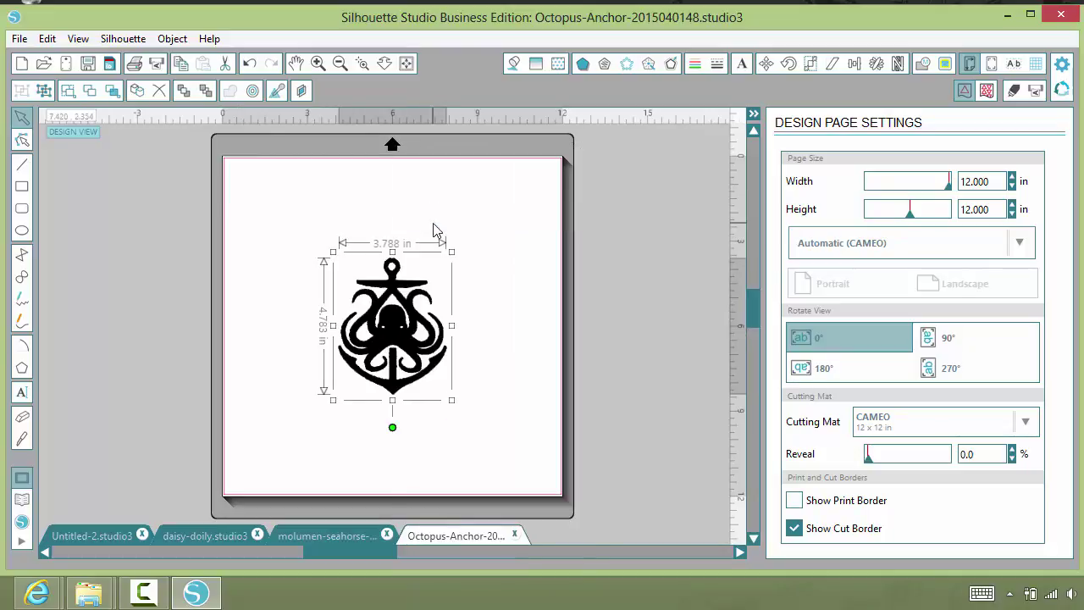
pyautogui.click(96, 534)
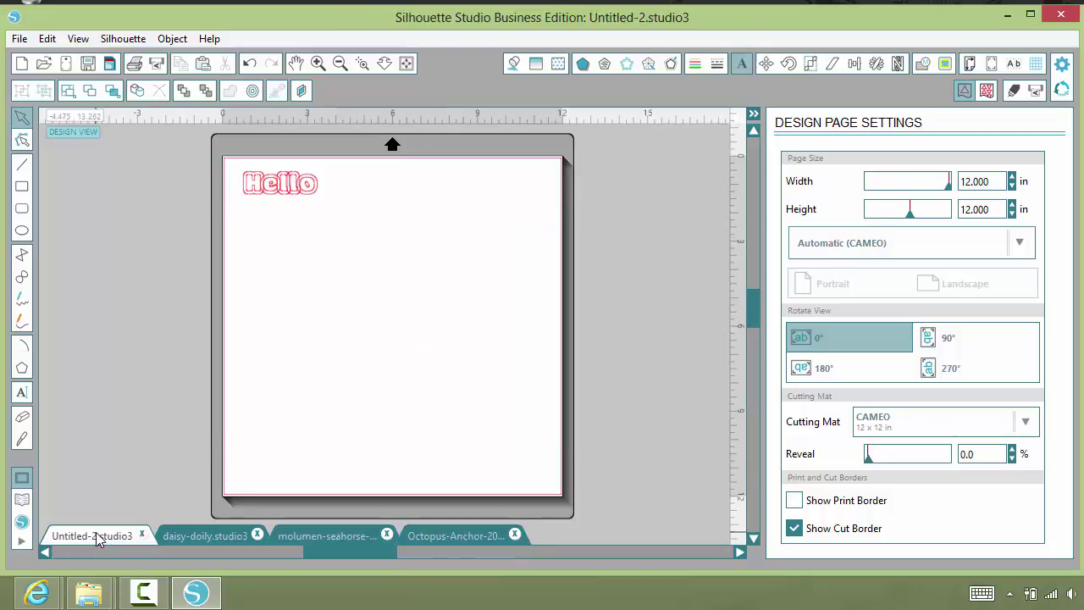
pyautogui.rightClick(410, 240)
pyautogui.click(450, 315)
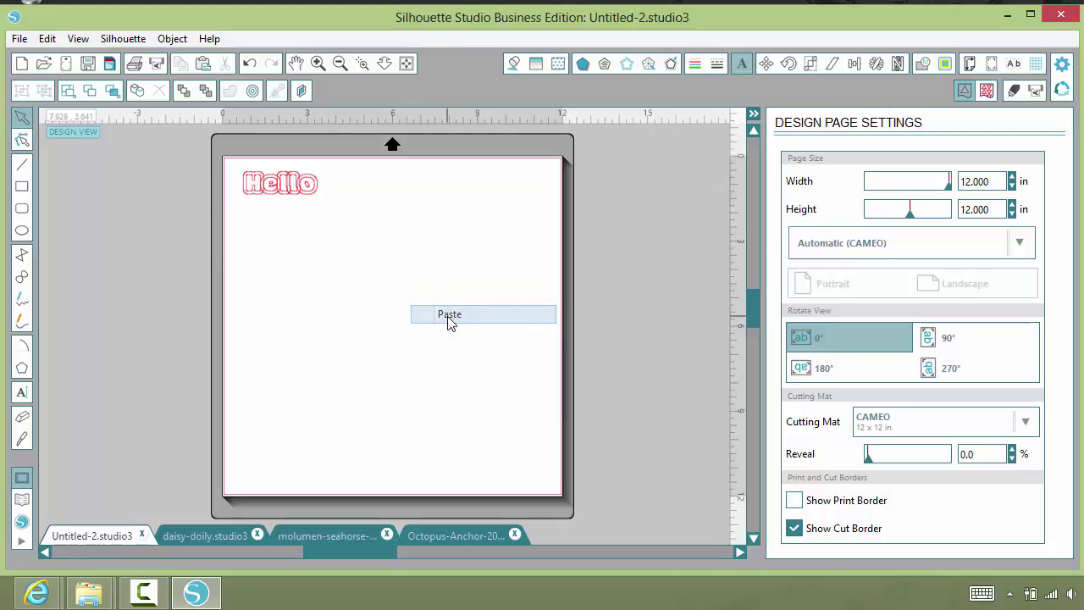
# Step: Close the Octopus-Anchor document without saving
pyautogui.click(494, 535)
pyautogui.click(515, 534)
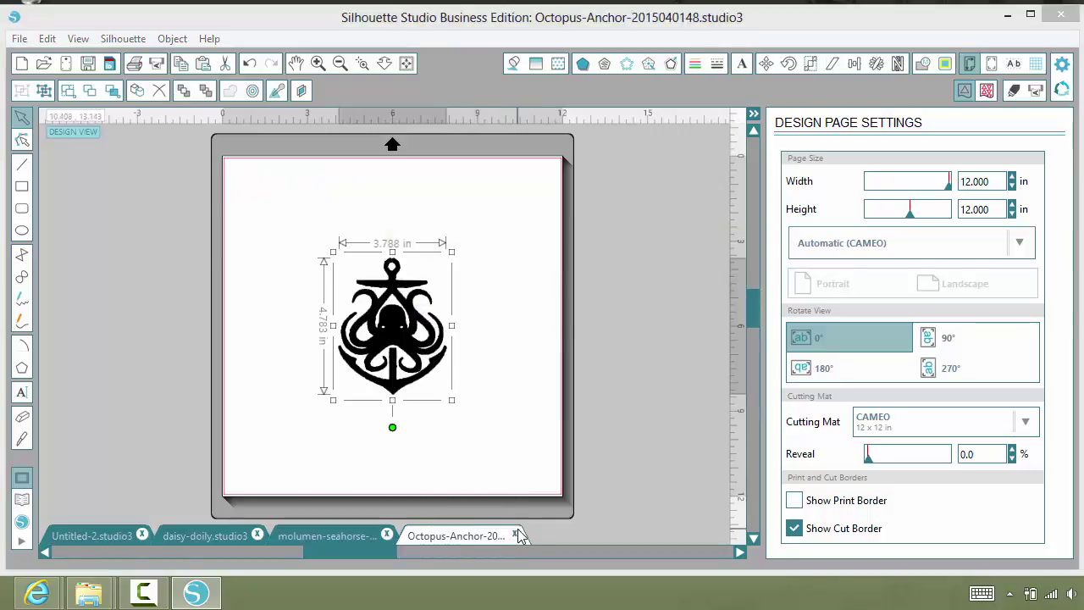
pyautogui.click(574, 306)
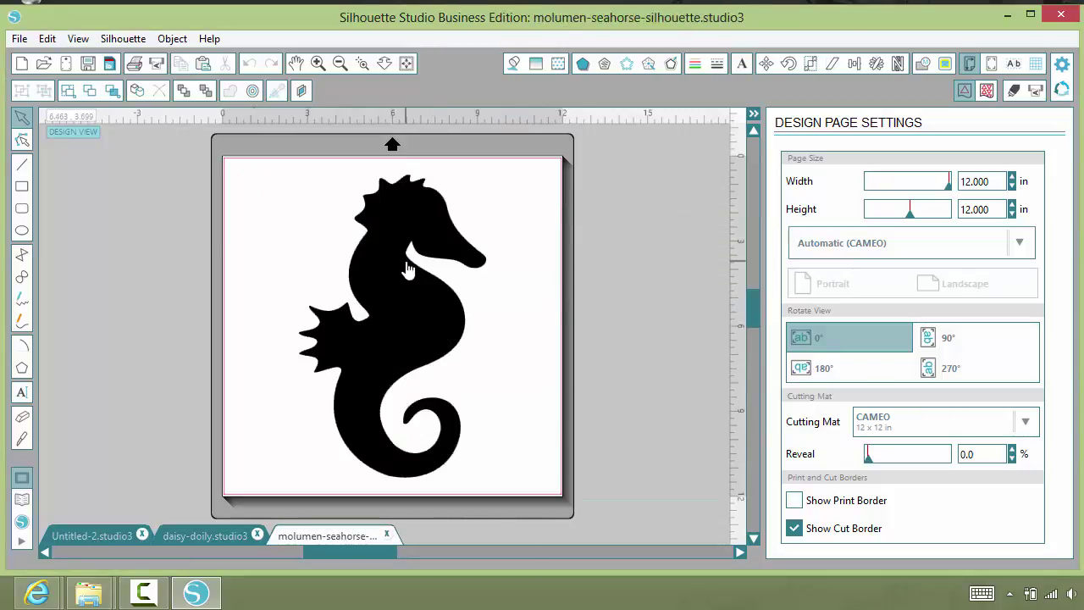
# Step: Paste a copy of the seahorse into Untitled-2 and move it right of the anchor
pyautogui.click(407, 267)
pyautogui.rightClick(407, 268)
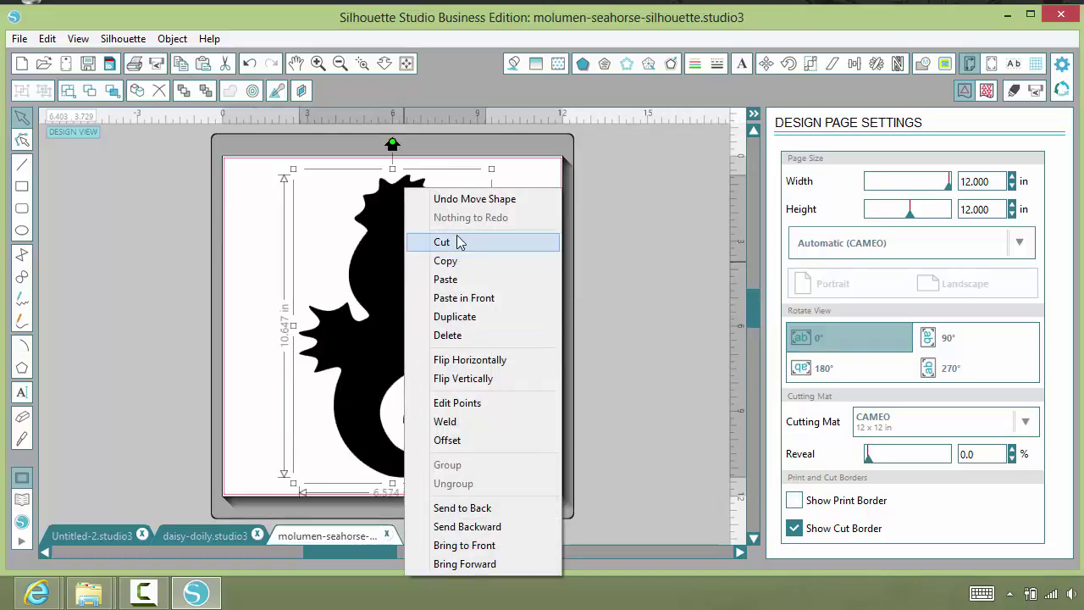
pyautogui.click(457, 261)
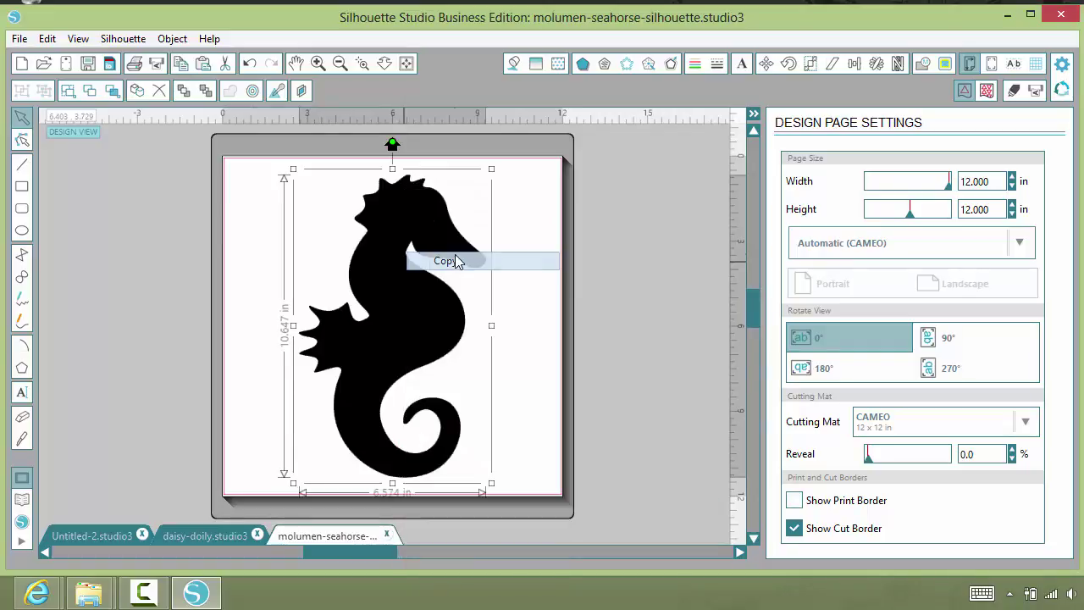
pyautogui.click(81, 536)
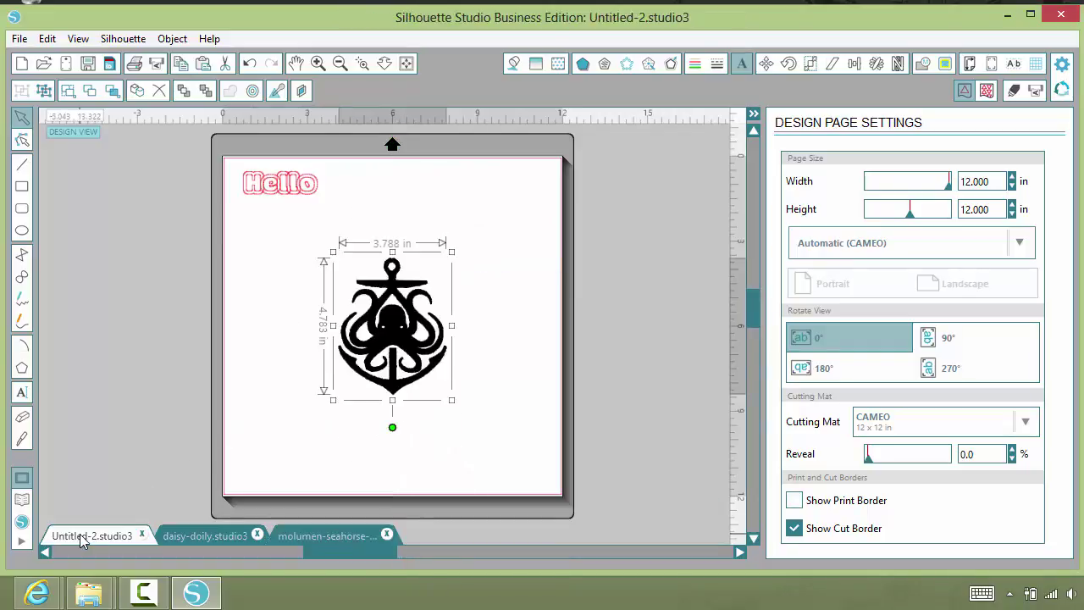
pyautogui.click(254, 299)
pyautogui.rightClick(255, 299)
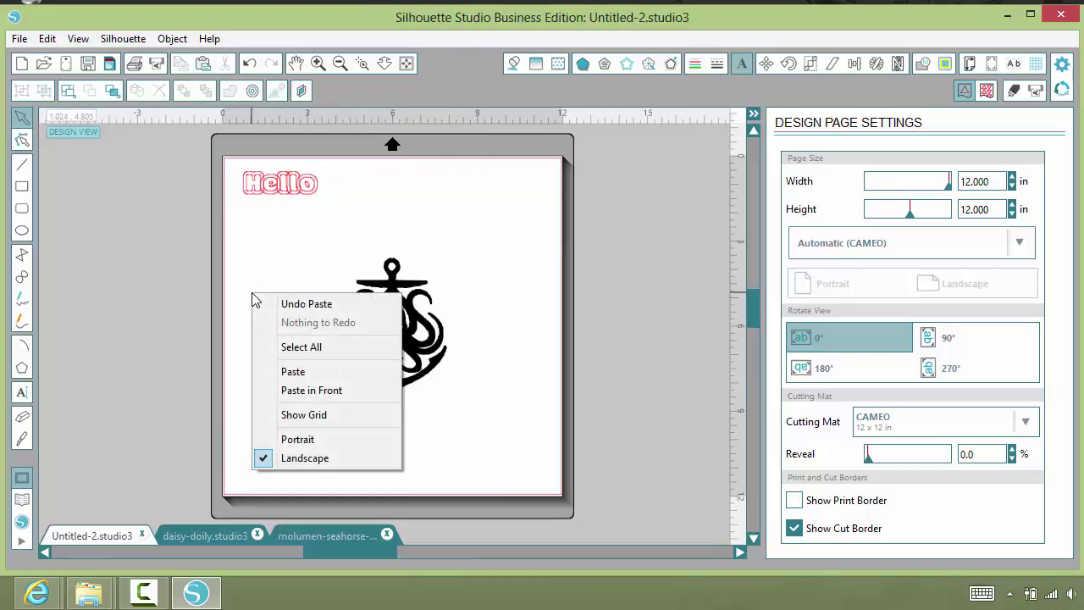
pyautogui.click(315, 372)
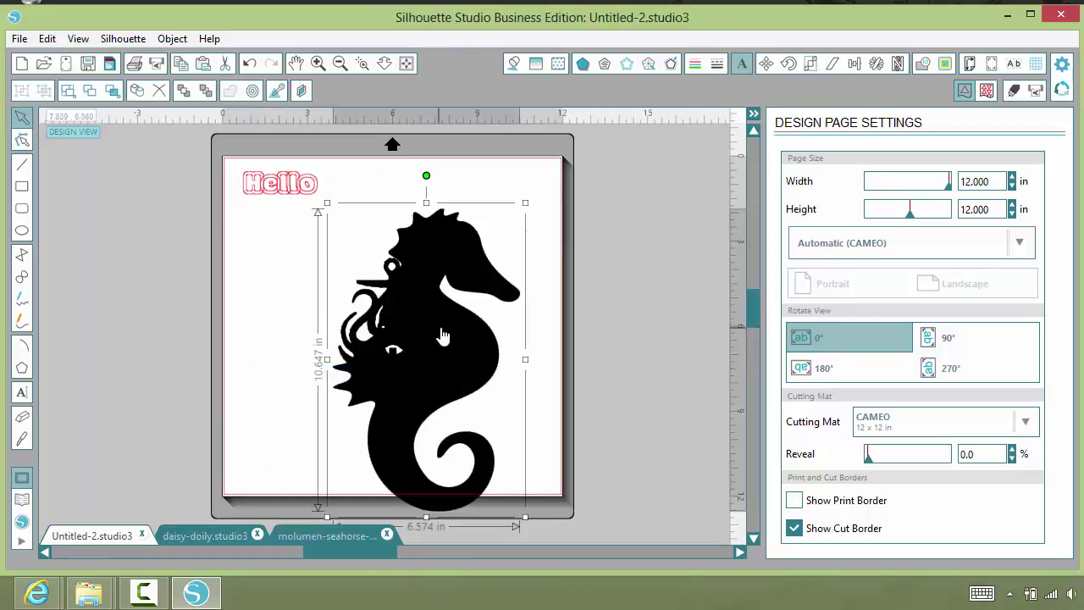
pyautogui.moveTo(442, 335); pyautogui.dragTo(573, 310)
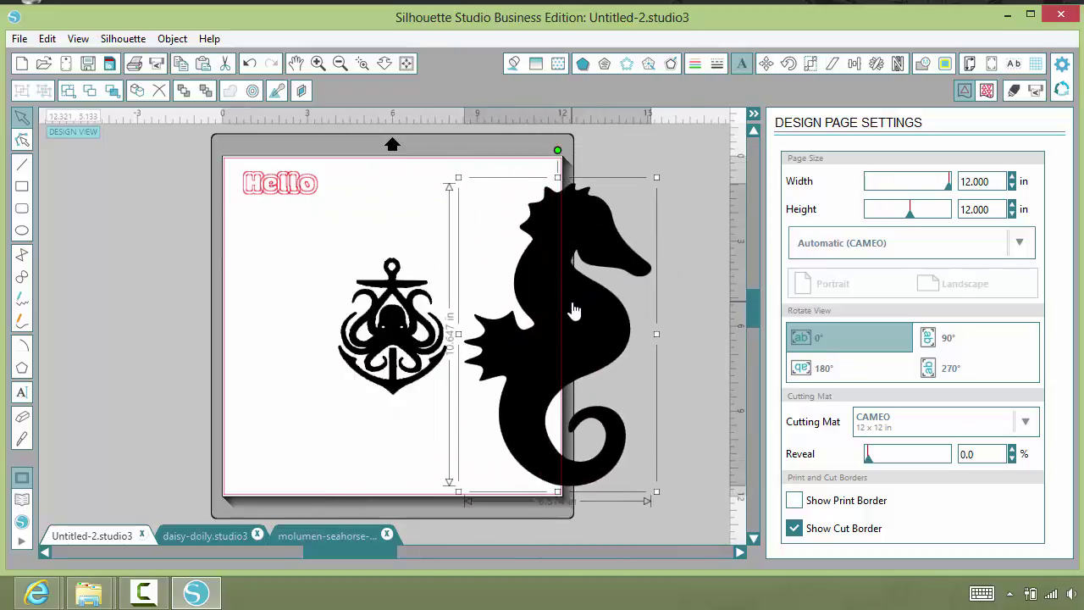
# Step: Close the seahorse document without saving
pyautogui.click(347, 533)
pyautogui.click(386, 534)
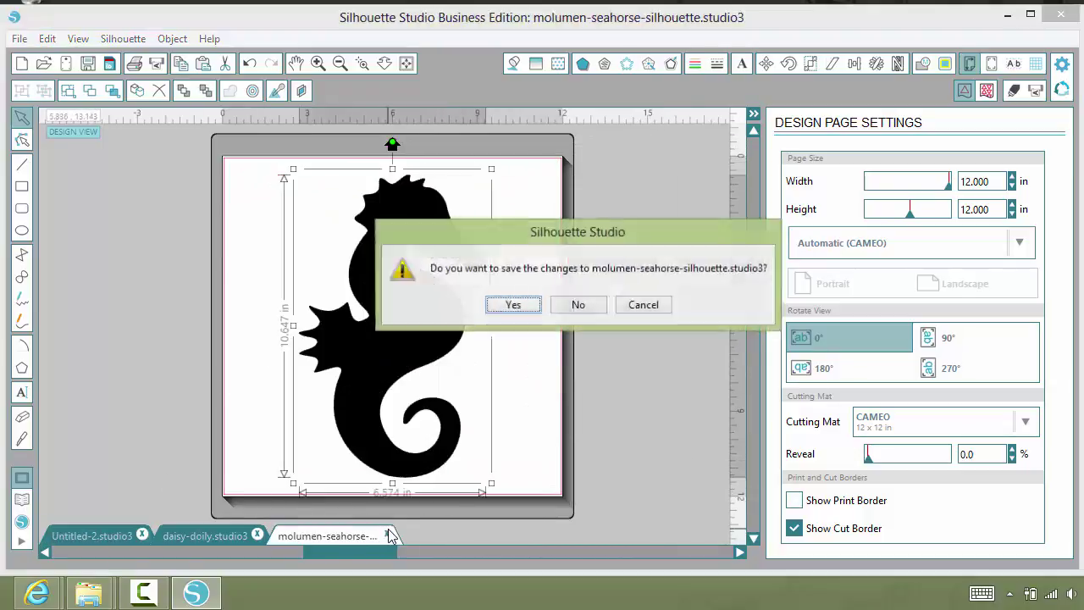
pyautogui.click(576, 307)
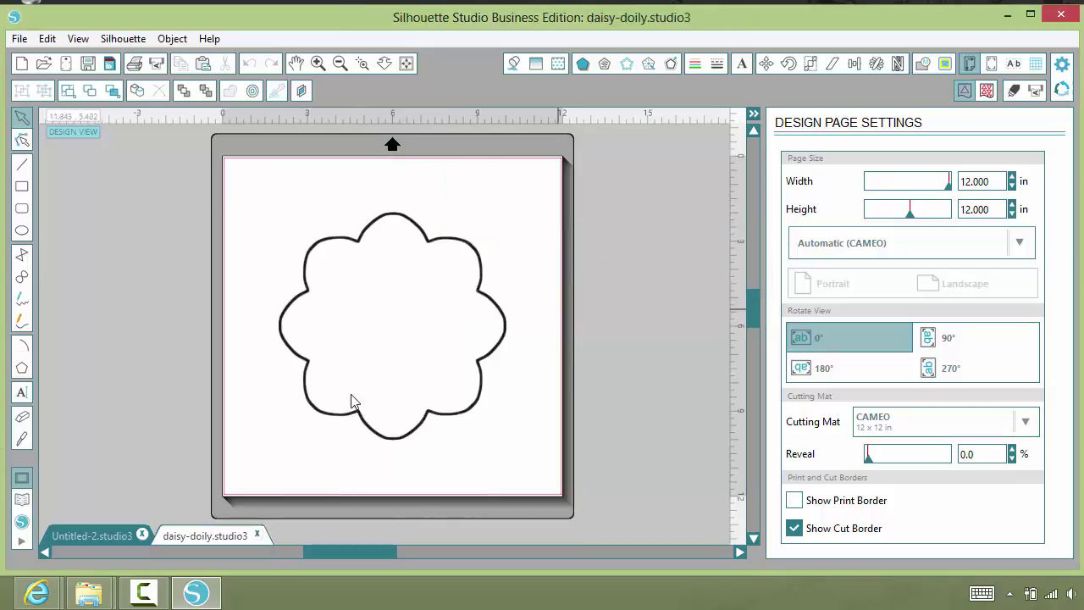
# Step: Paste a copy of the doily into Untitled-2 and move it to the page's left side
pyautogui.rightClick(303, 272)
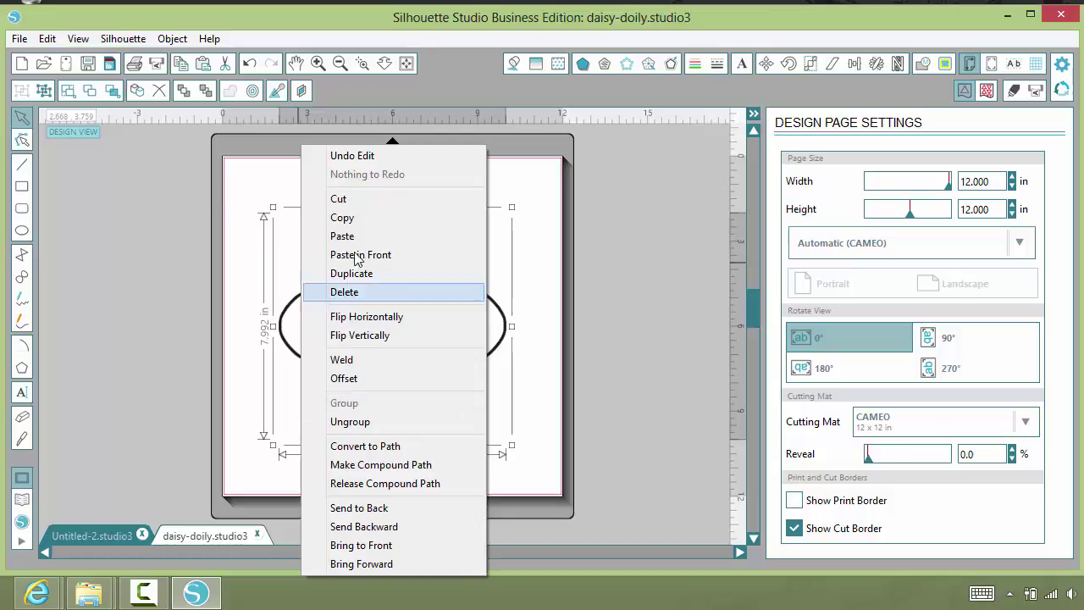
pyautogui.click(354, 217)
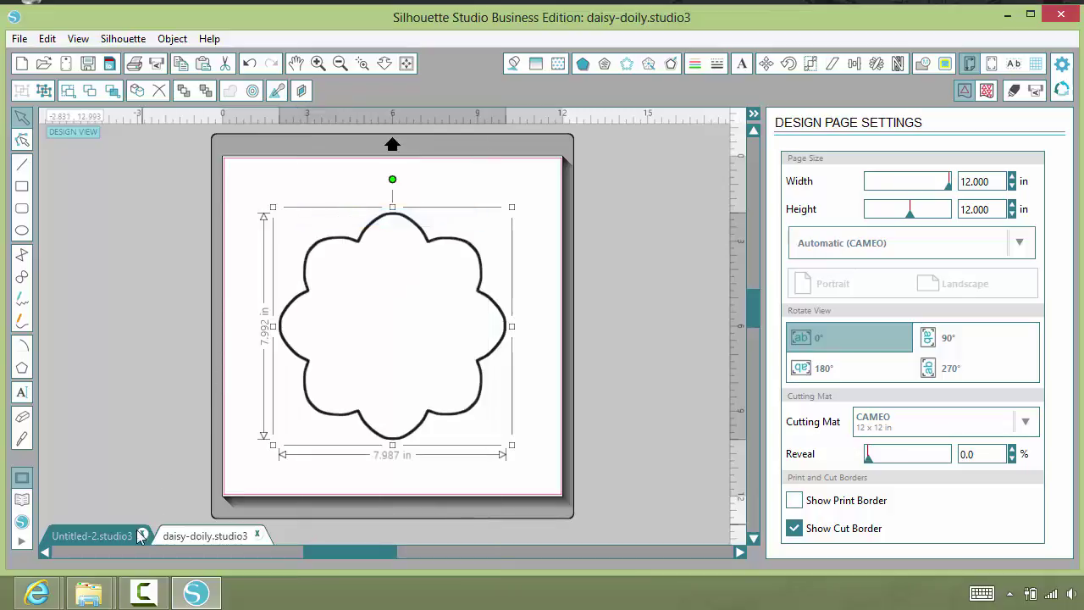
pyautogui.click(90, 535)
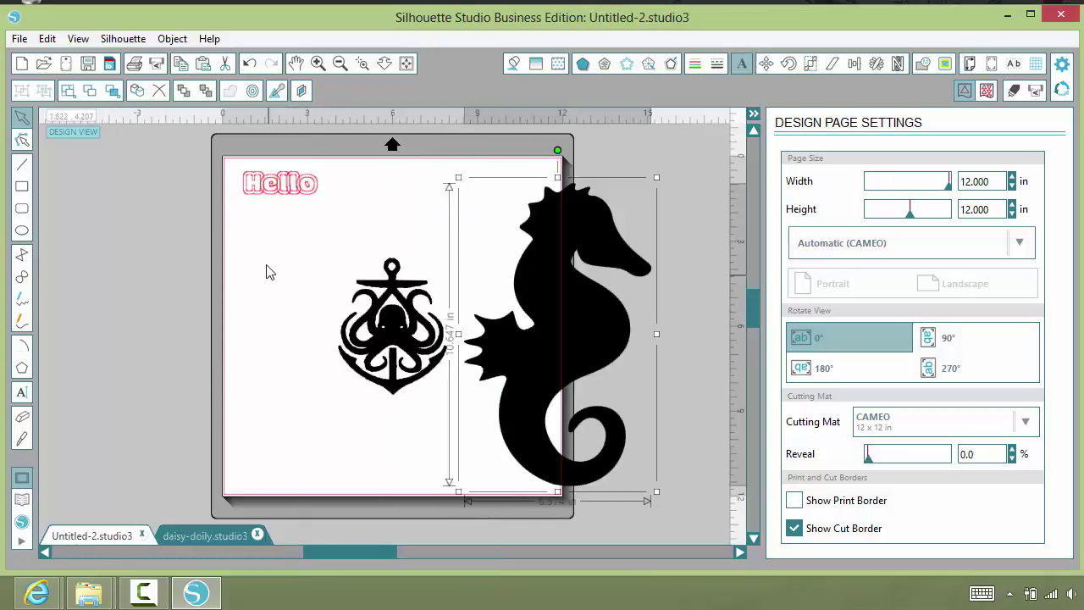
pyautogui.rightClick(259, 218)
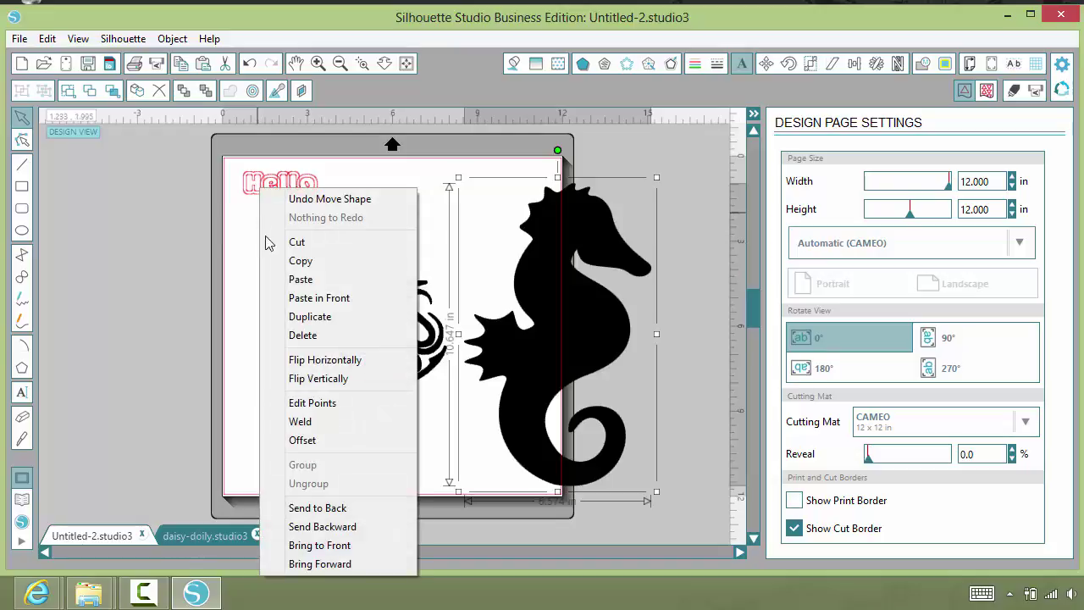
pyautogui.click(302, 279)
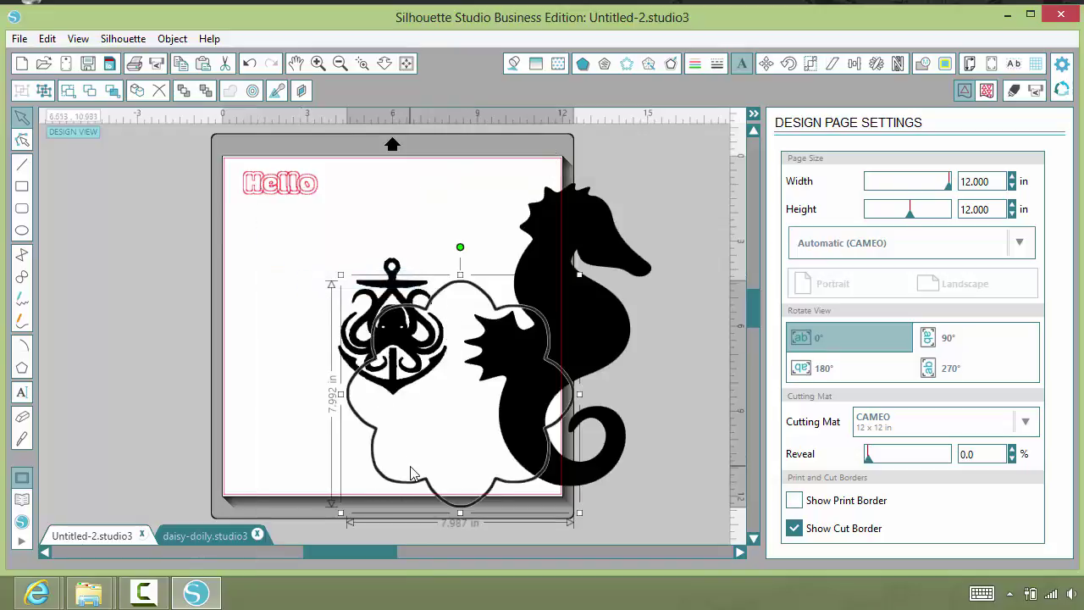
pyautogui.moveTo(373, 434); pyautogui.dragTo(142, 370)
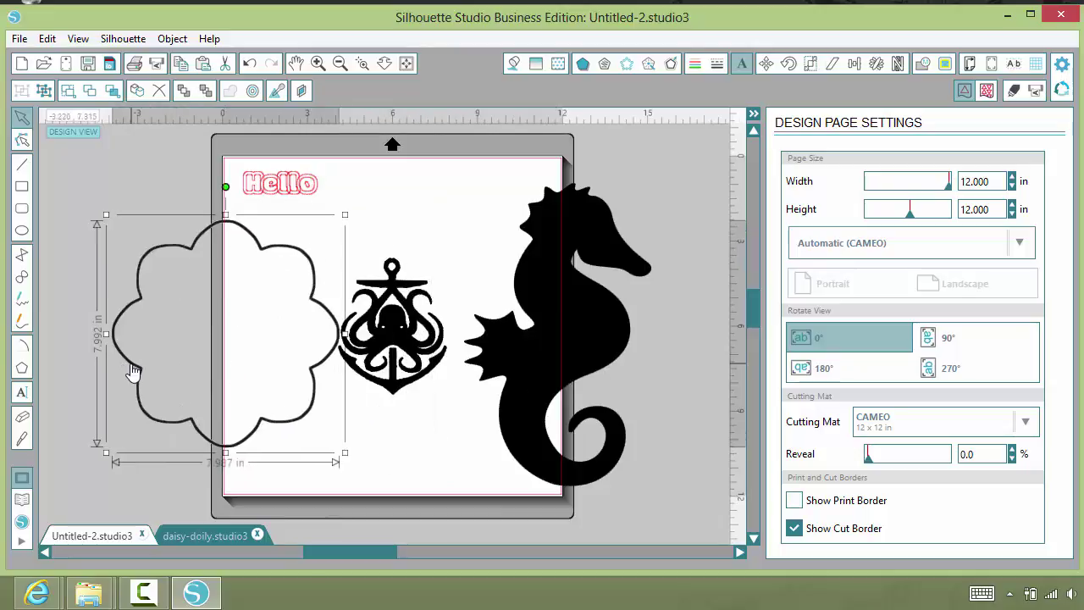
# Step: Close the daisy-doily document without saving
pyautogui.click(212, 536)
pyautogui.click(256, 535)
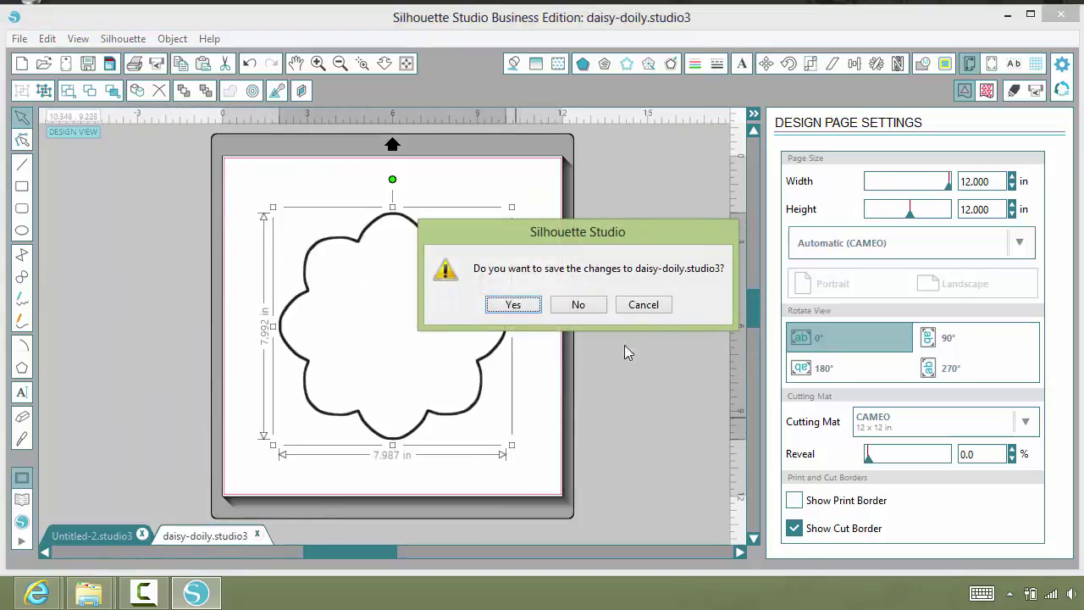
pyautogui.click(582, 305)
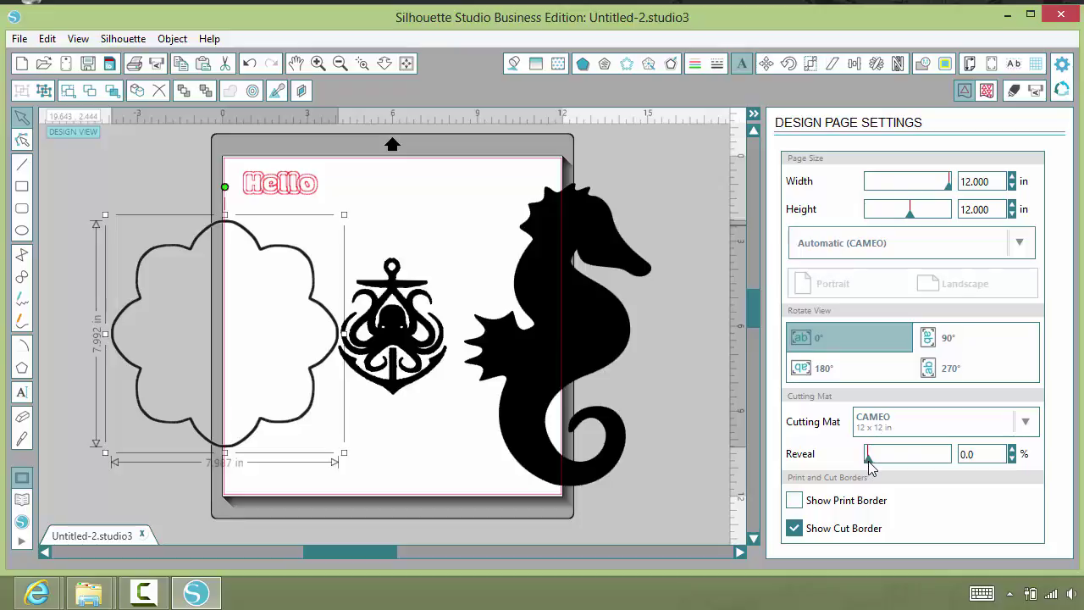
# Step: Reveal the mat grid at 70.7%, shrink the doily to about 4.15 in, and move the anchor beside Hello
pyautogui.moveTo(867, 460); pyautogui.dragTo(879, 458)
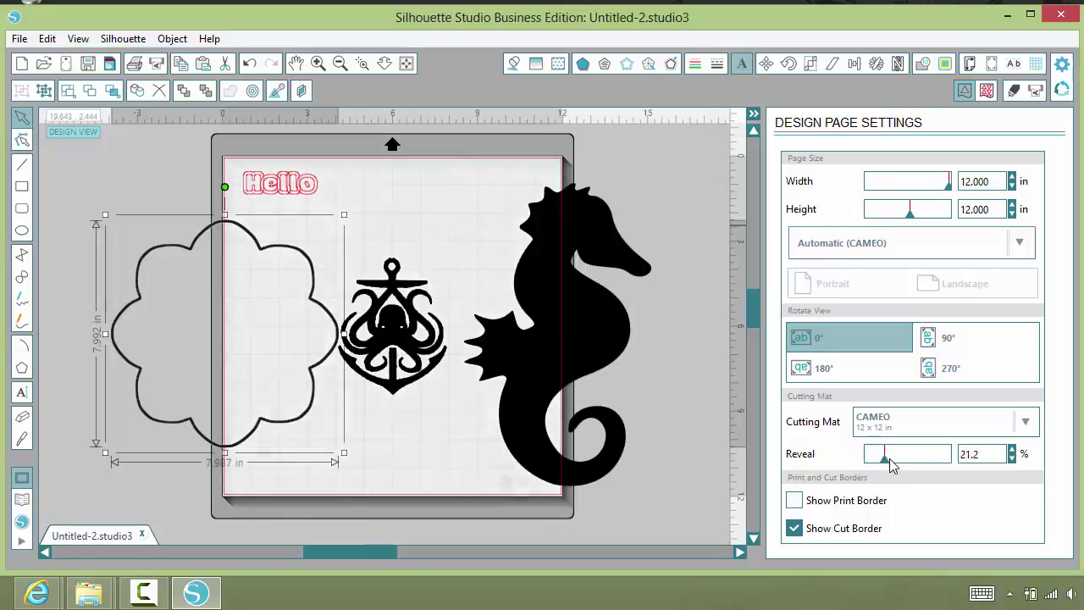
pyautogui.moveTo(891, 465); pyautogui.dragTo(929, 471)
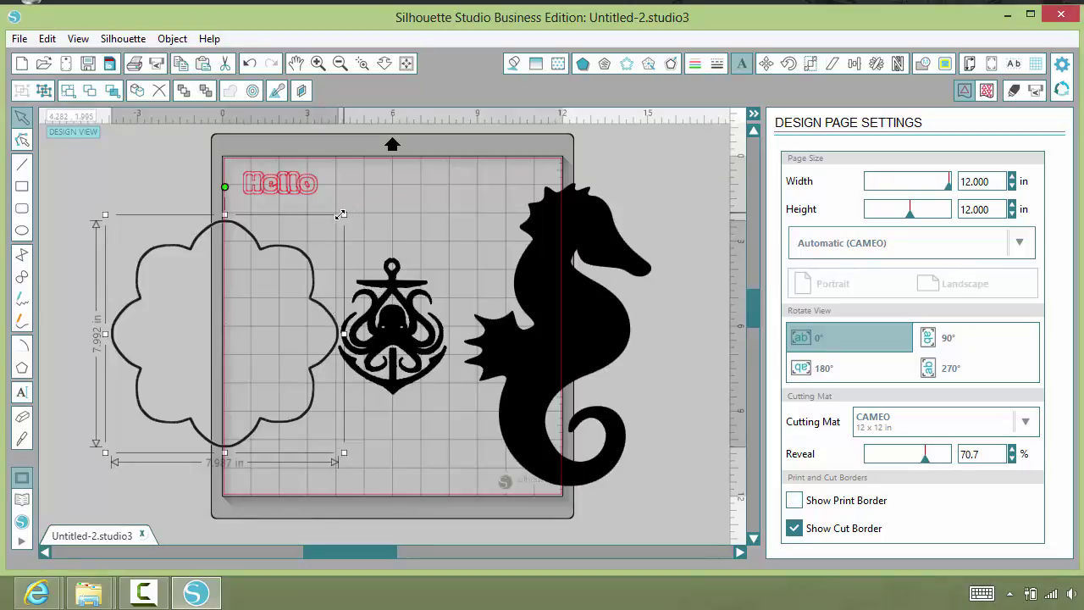
pyautogui.moveTo(344, 216); pyautogui.dragTo(330, 239)
pyautogui.moveTo(401, 310); pyautogui.dragTo(430, 222)
# Step: Edit the seahorse's points, nudging it slightly higher, then leave point editing
pyautogui.click(571, 308)
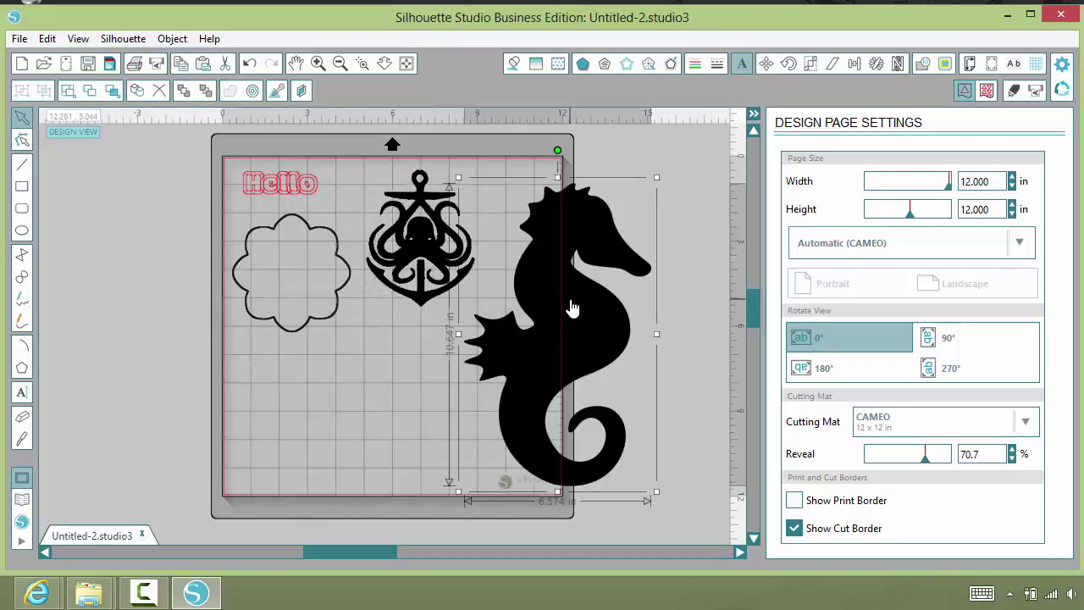
pyautogui.doubleClick(571, 307)
pyautogui.moveTo(494, 316); pyautogui.dragTo(621, 243)
pyautogui.click(434, 330)
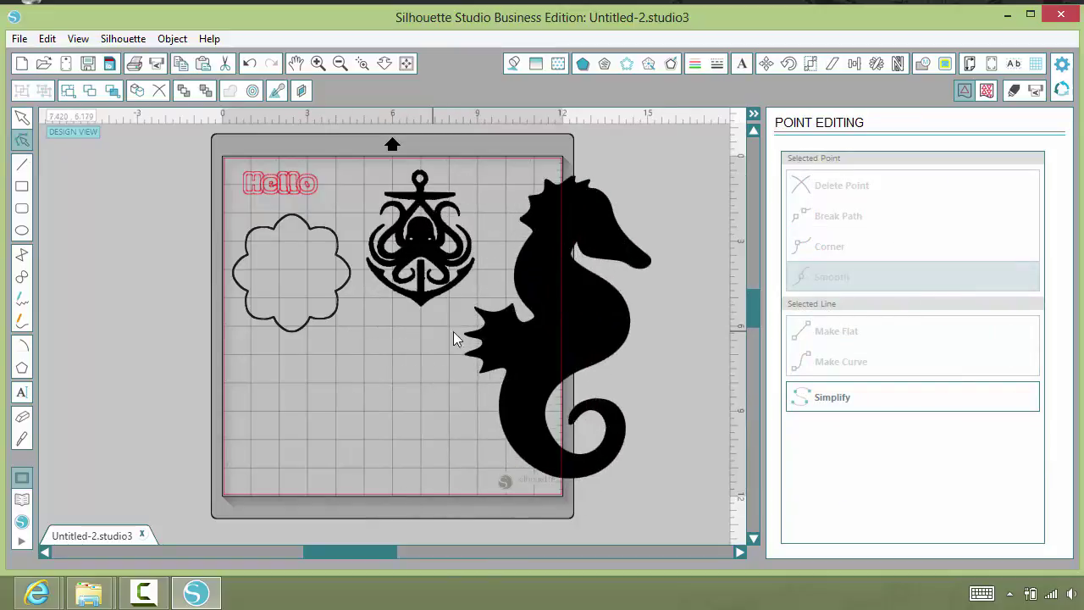
# Step: Shrink the seahorse and place it top beside Hello, with the octopus anchor directly beneath
pyautogui.click(579, 336)
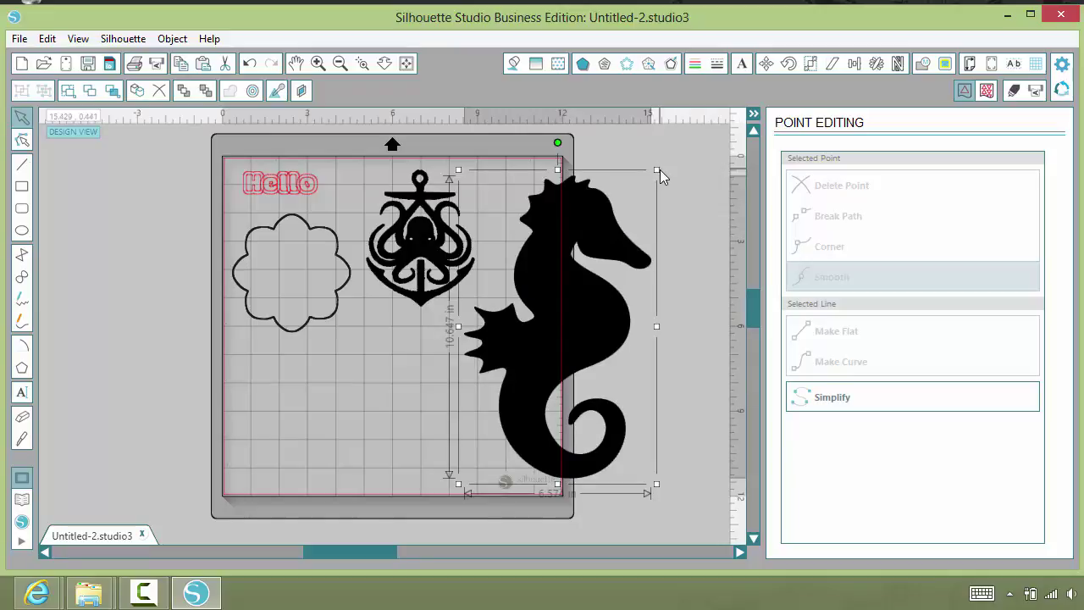
pyautogui.moveTo(657, 171); pyautogui.dragTo(403, 390)
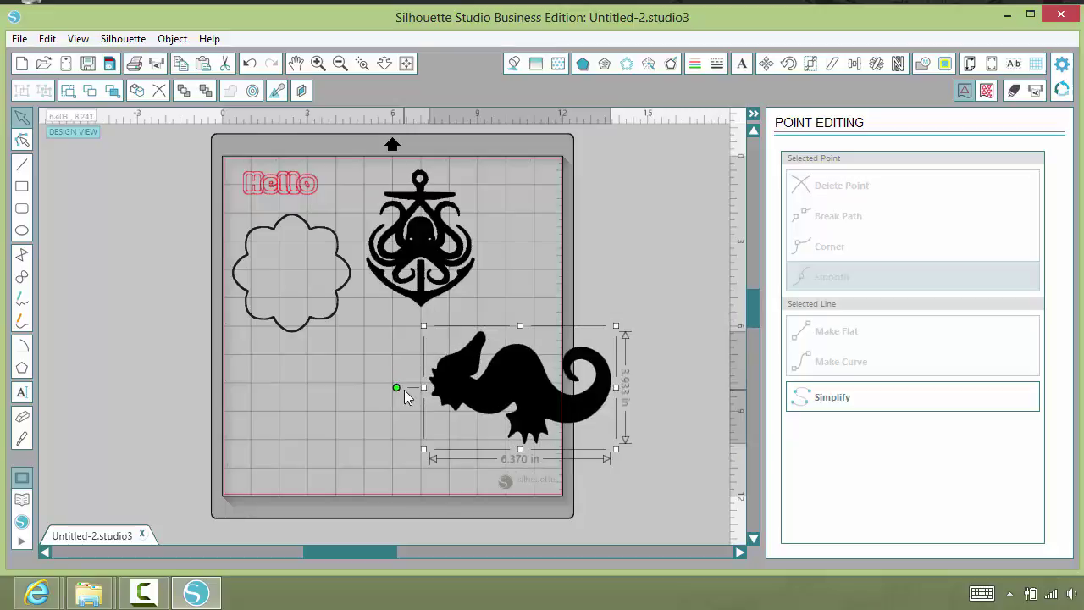
pyautogui.moveTo(496, 388); pyautogui.dragTo(356, 397)
pyautogui.moveTo(424, 263); pyautogui.dragTo(555, 381)
pyautogui.moveTo(360, 405); pyautogui.dragTo(427, 231)
pyautogui.moveTo(532, 359)
pyautogui.mouseDown()
pyautogui.moveTo(404, 313)
pyautogui.moveTo(378, 324)
pyautogui.mouseUp()
pyautogui.click(378, 324)
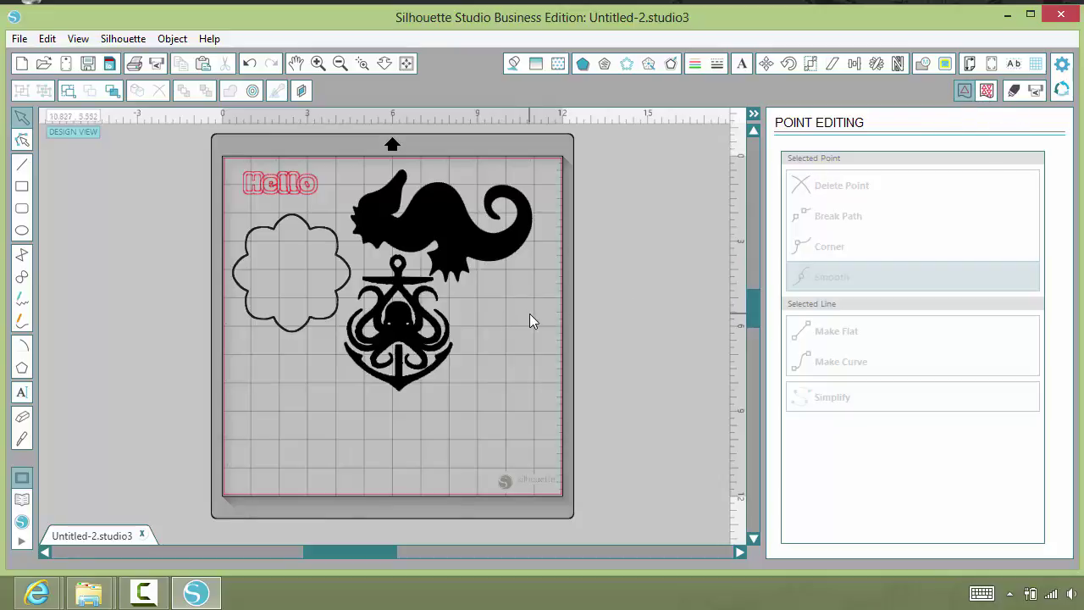
# Step: In Cut Settings, give the doily the Cut Edge style
pyautogui.click(1014, 91)
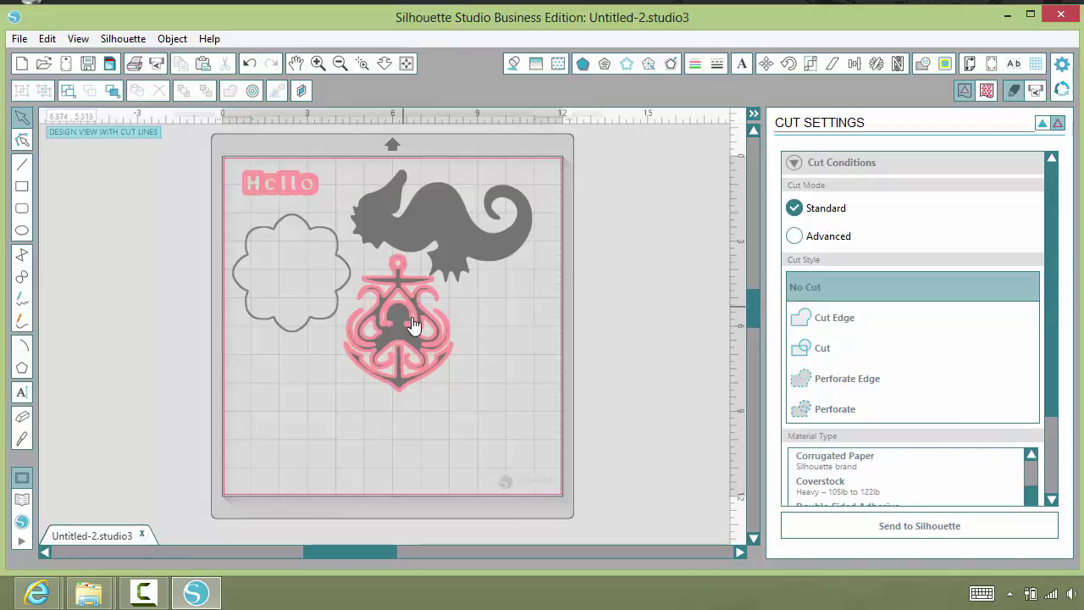
pyautogui.click(340, 269)
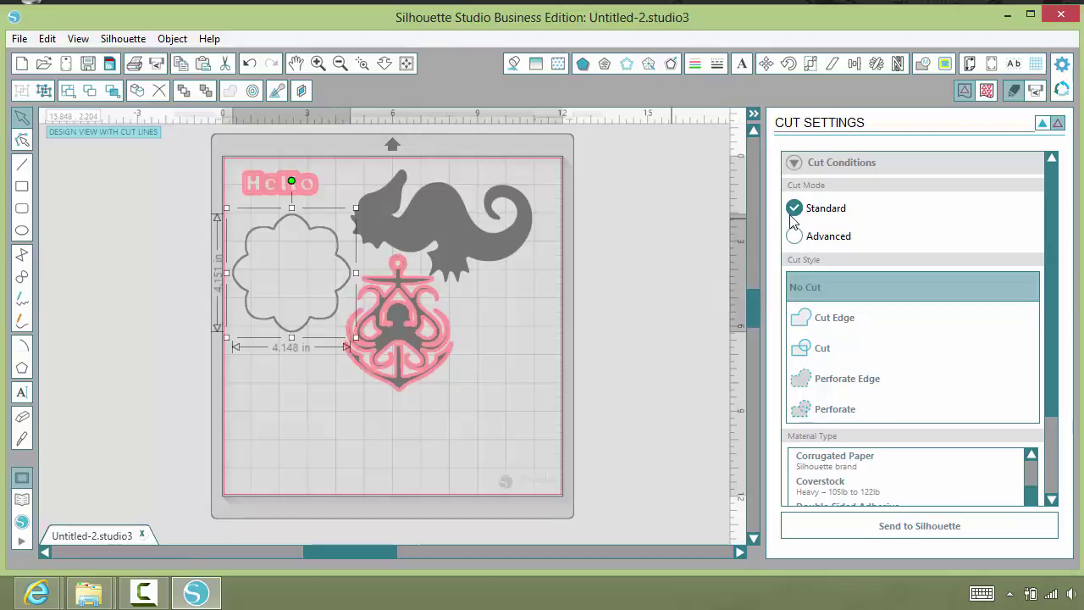
pyautogui.click(812, 328)
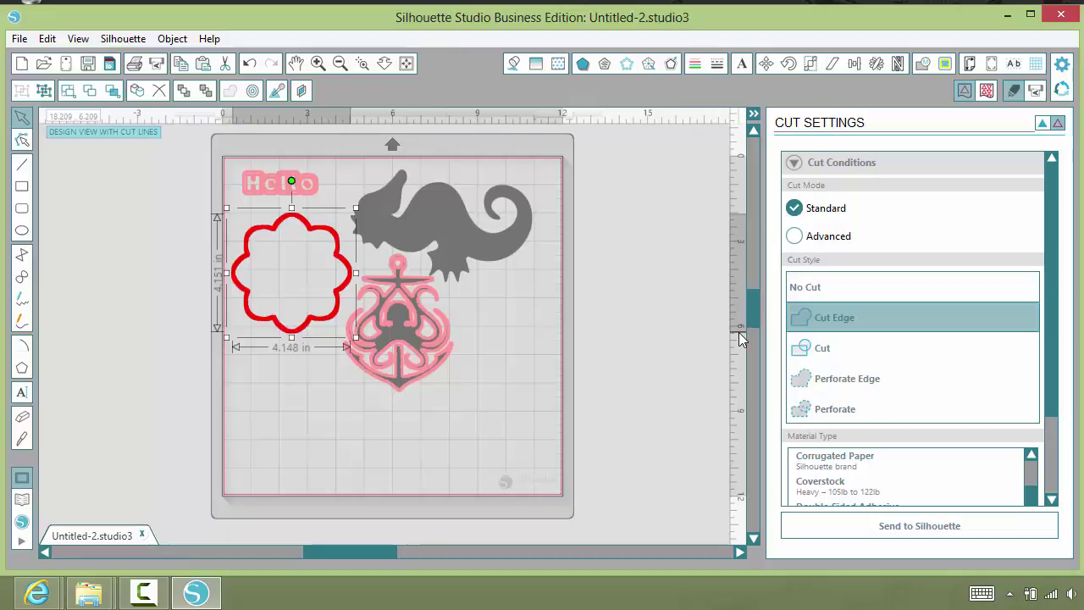
pyautogui.click(799, 294)
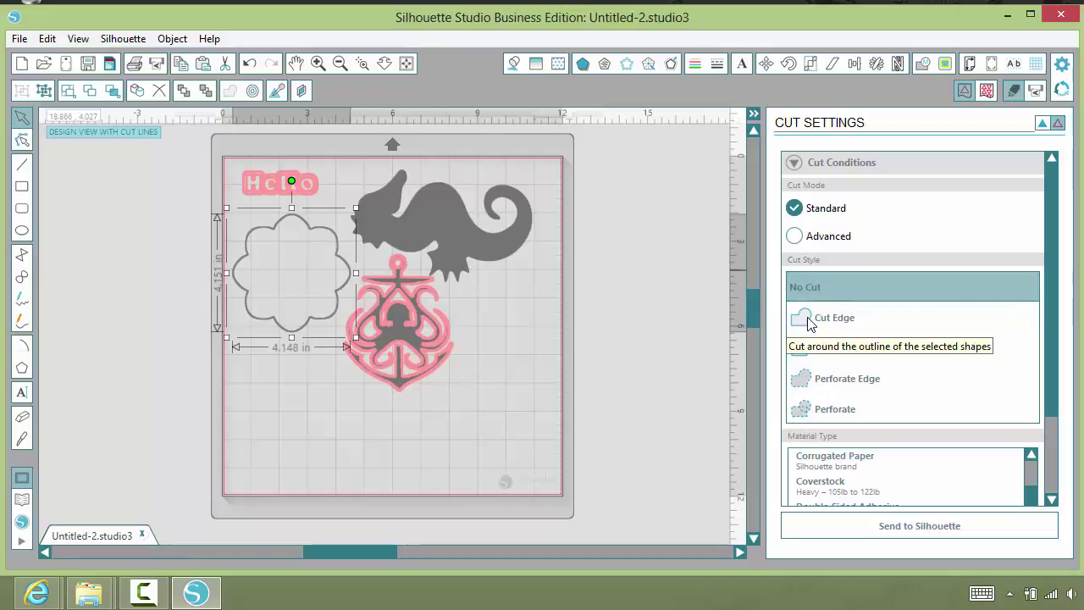
pyautogui.click(809, 322)
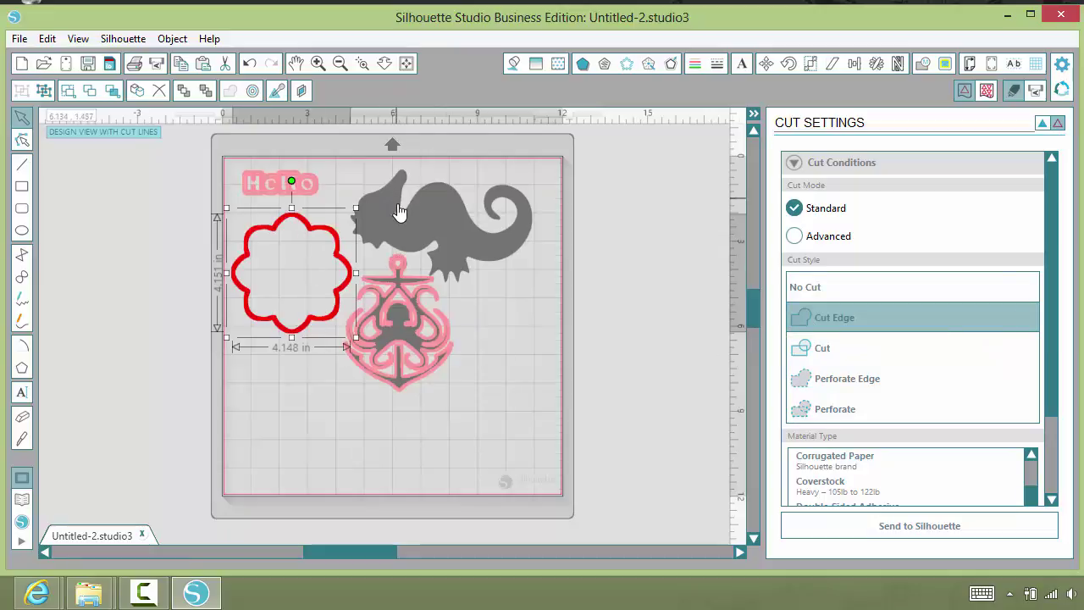
# Step: Set the seahorse and the Hello text to Cut Edge as well
pyautogui.click(400, 212)
pyautogui.click(816, 317)
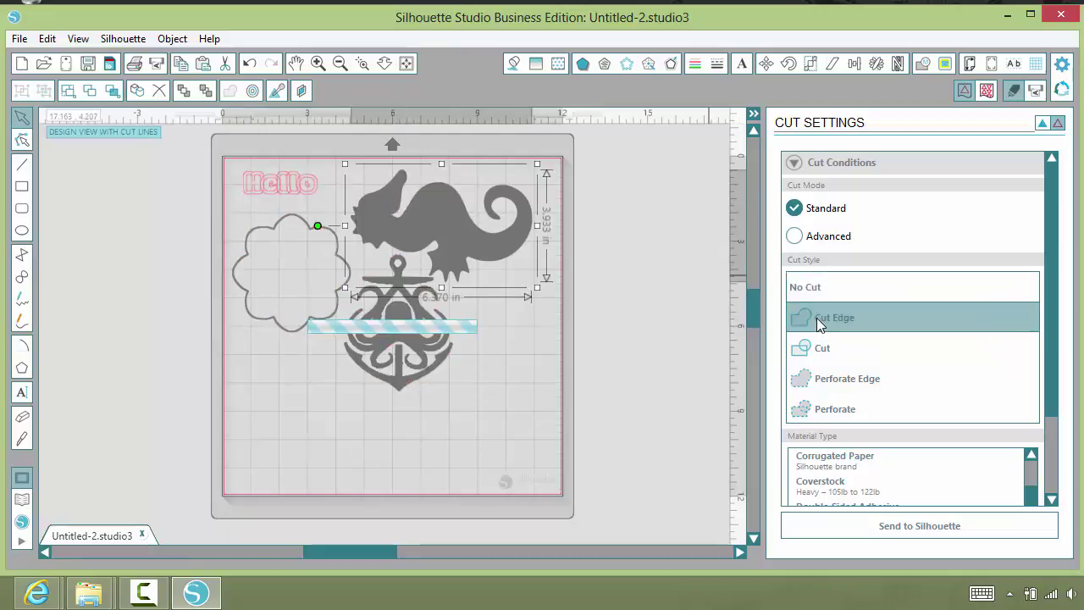
pyautogui.click(298, 191)
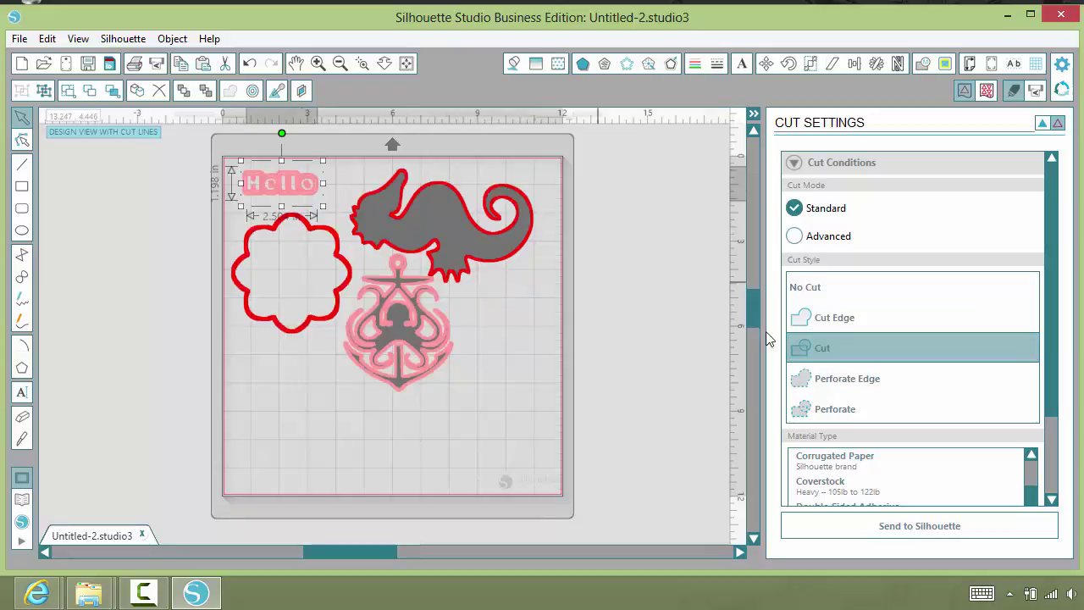
pyautogui.click(815, 317)
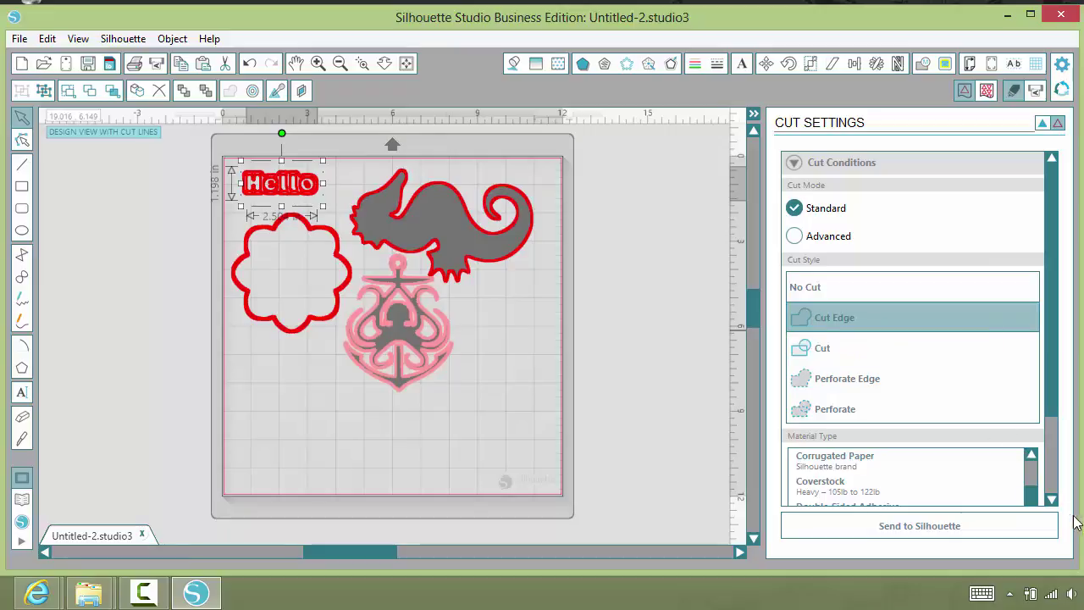
# Step: Scroll the Material Type list and choose Glitter Cardstock
pyautogui.click(1052, 500)
pyautogui.click(1052, 500)
pyautogui.click(1052, 500)
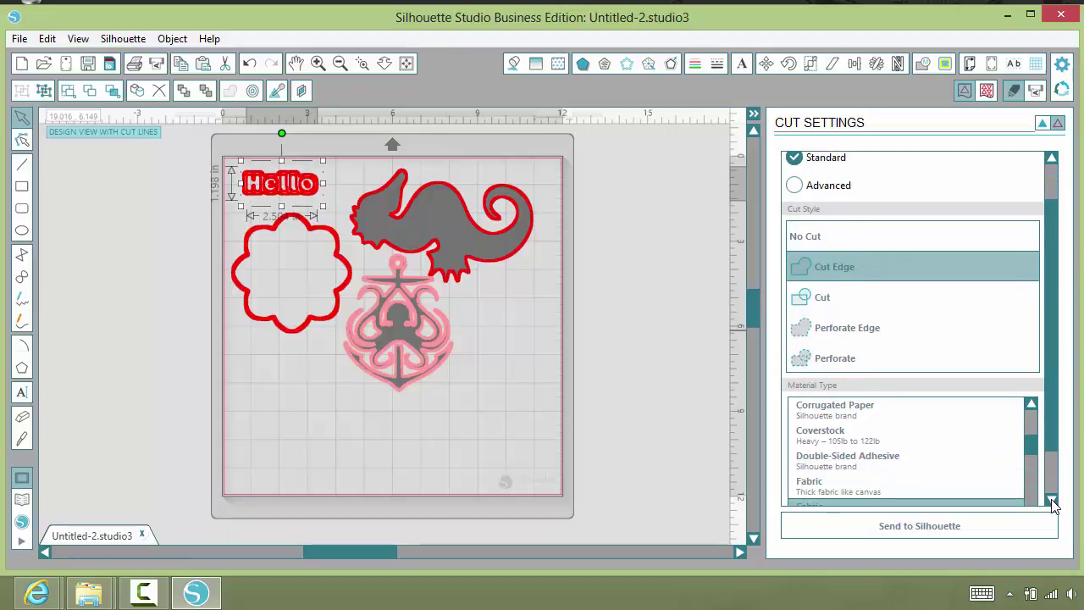
pyautogui.click(1052, 500)
pyautogui.click(1053, 500)
pyautogui.click(1052, 500)
pyautogui.click(1053, 499)
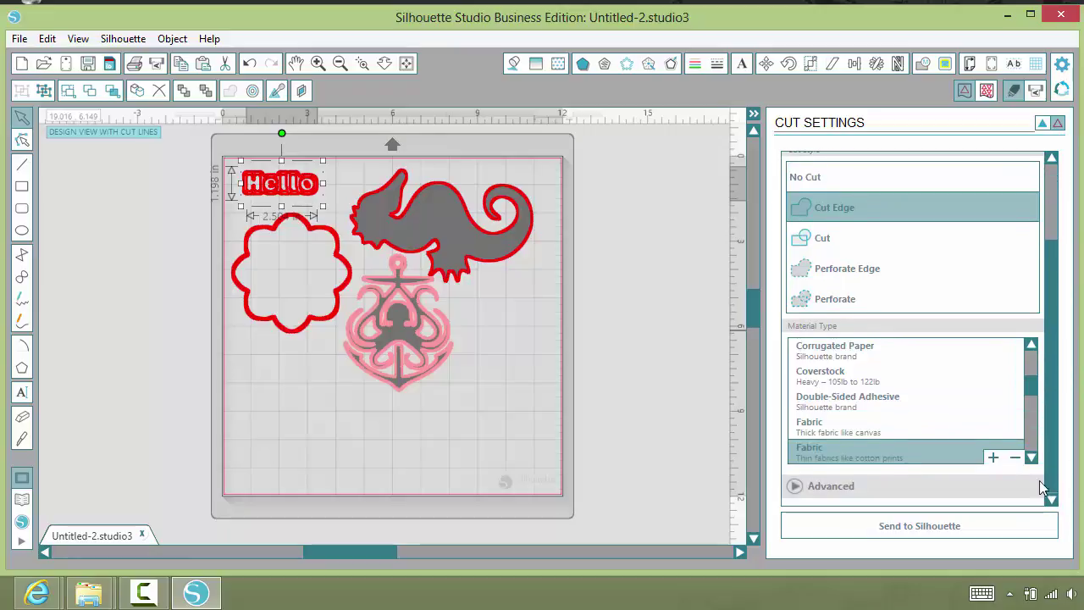
pyautogui.click(1031, 348)
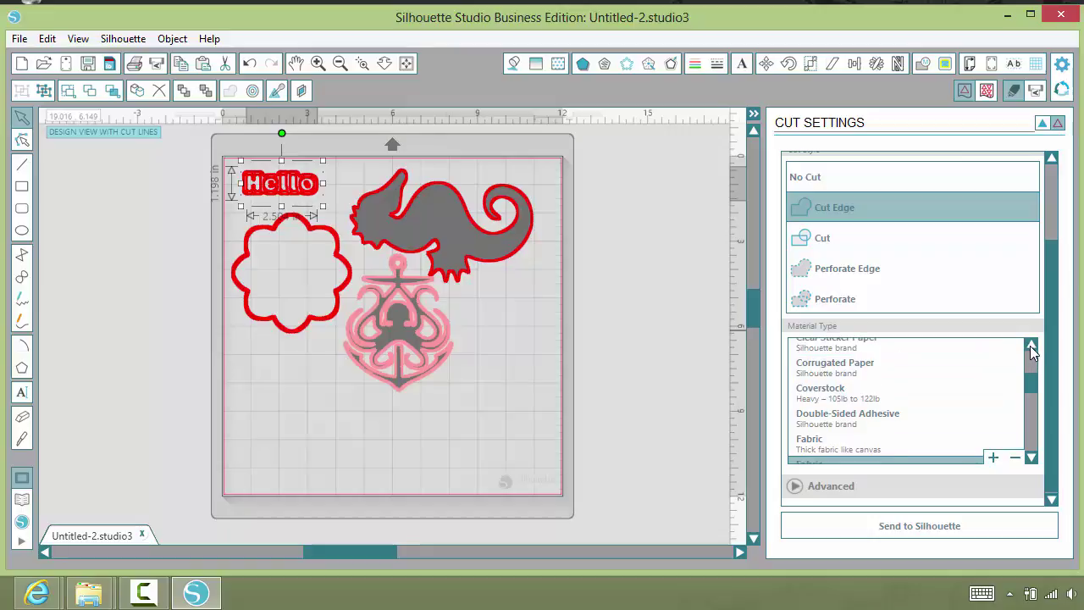
pyautogui.click(1031, 348)
pyautogui.click(1031, 347)
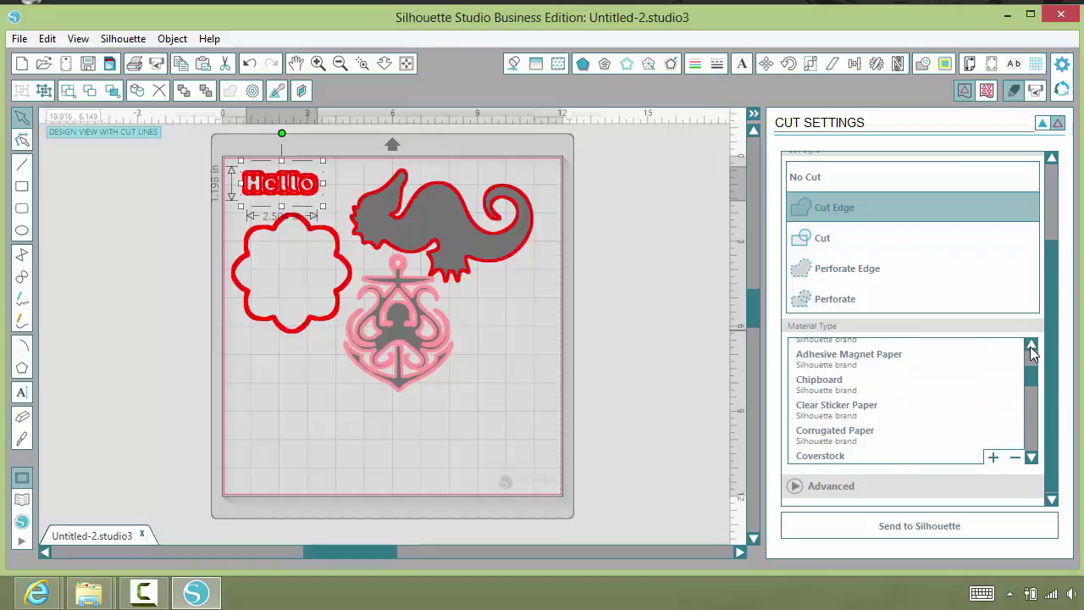
pyautogui.click(1031, 348)
pyautogui.click(1031, 347)
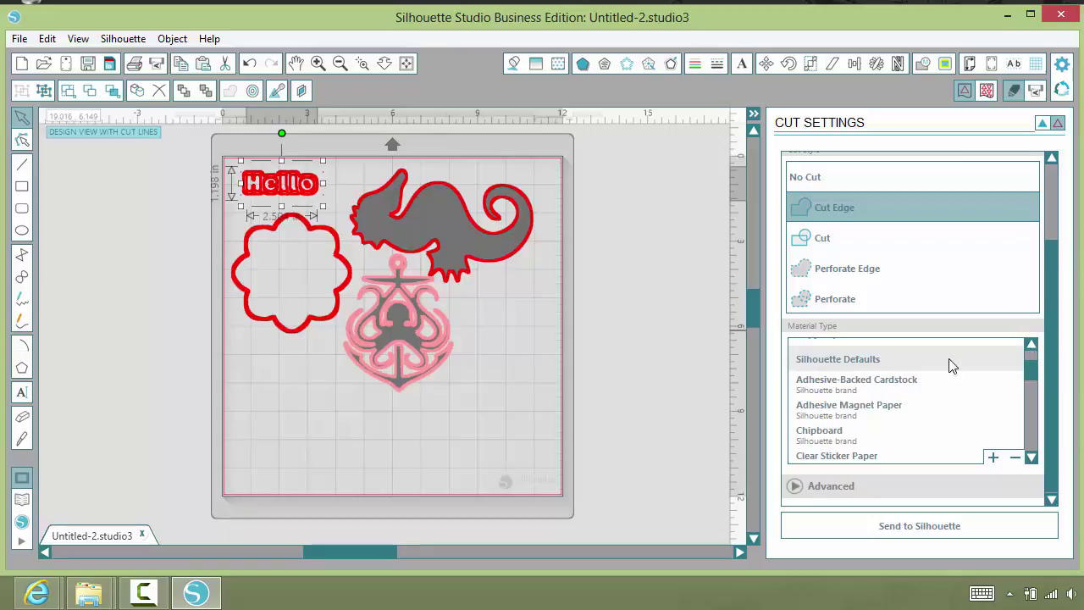
pyautogui.click(1031, 439)
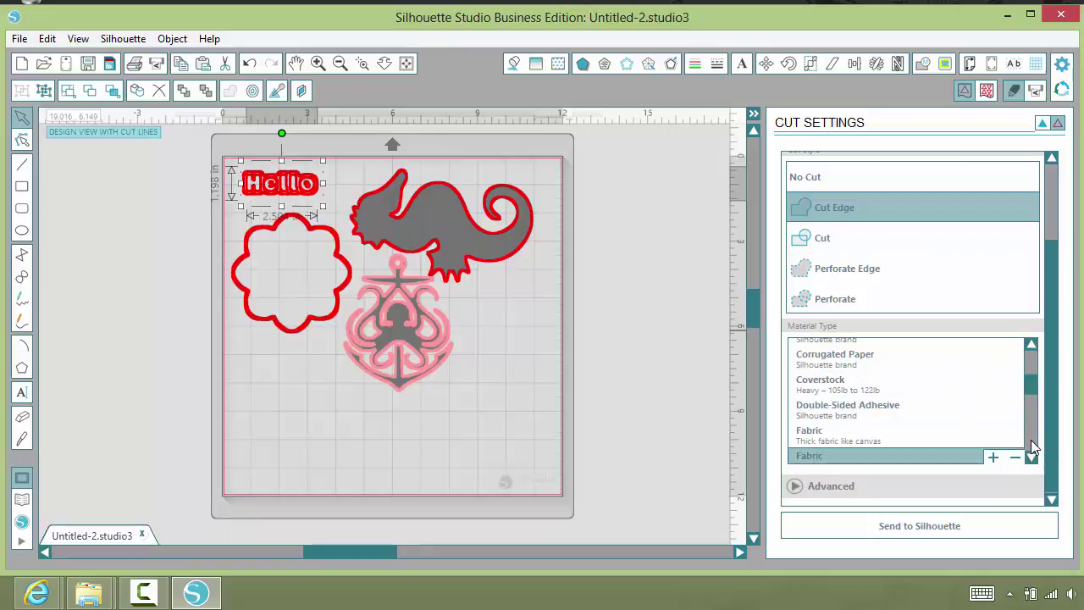
pyautogui.click(1031, 439)
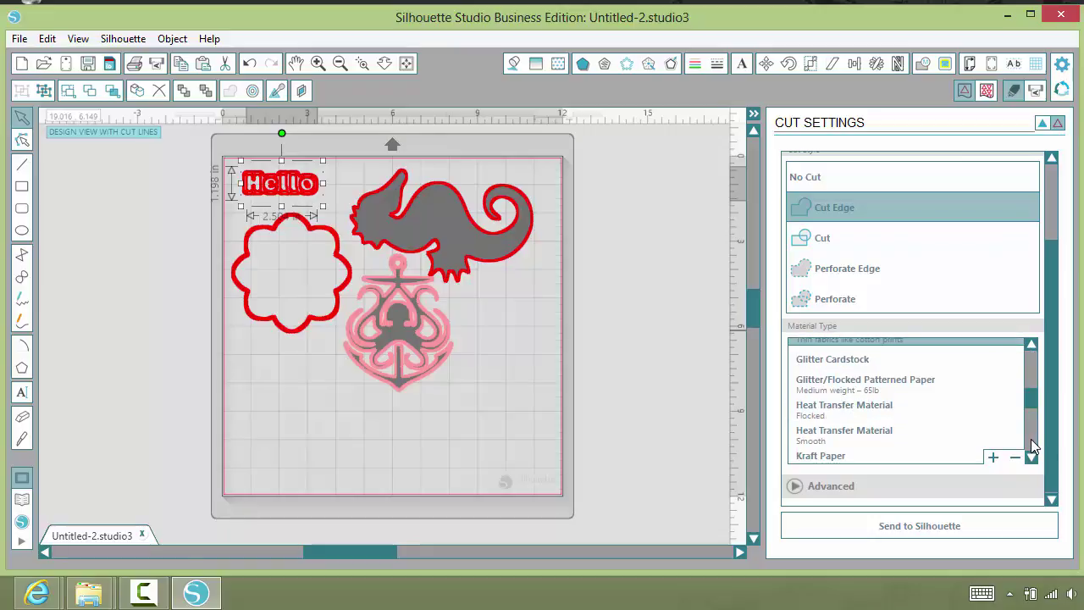
pyautogui.click(854, 359)
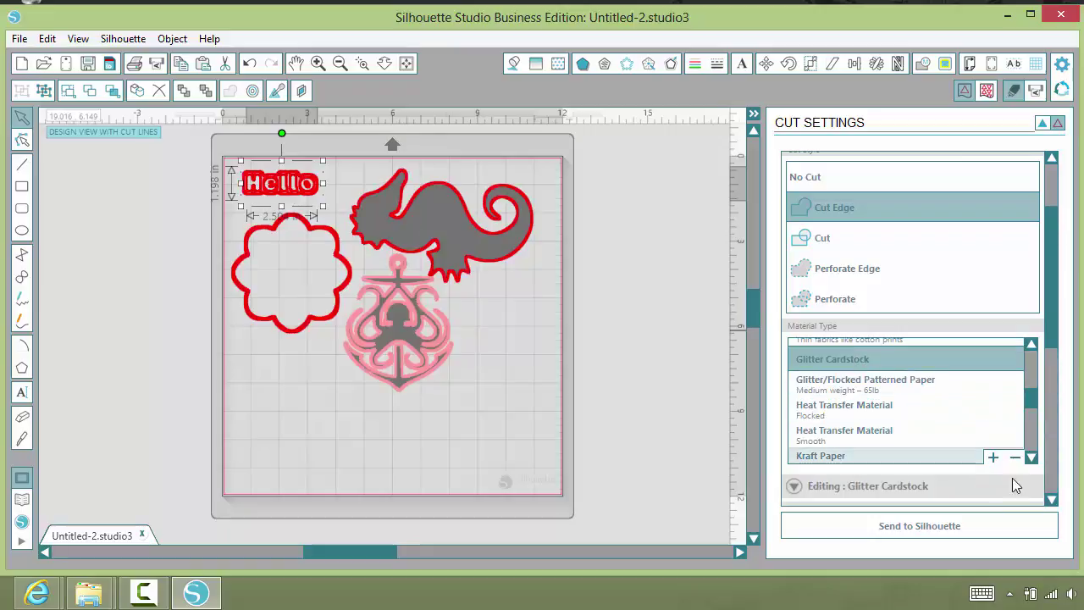
# Step: Review the Glitter Cardstock settings: Ratchet Blade, speed 3, thickness 33, Double Cut on
pyautogui.click(1052, 500)
pyautogui.scroll(-6, 1052, 501)
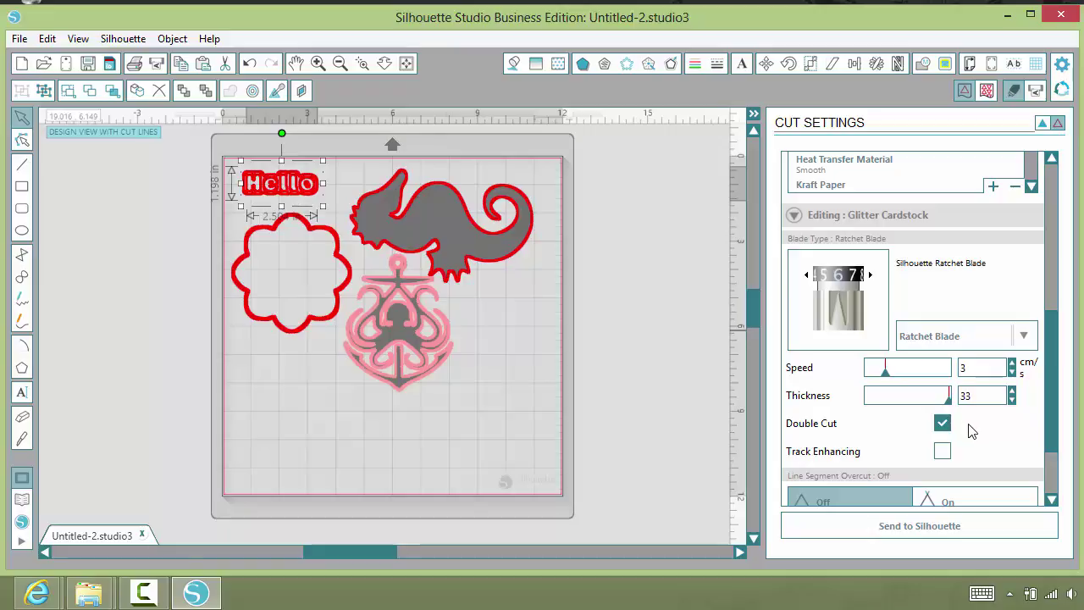
pyautogui.scroll(-5, 1053, 506)
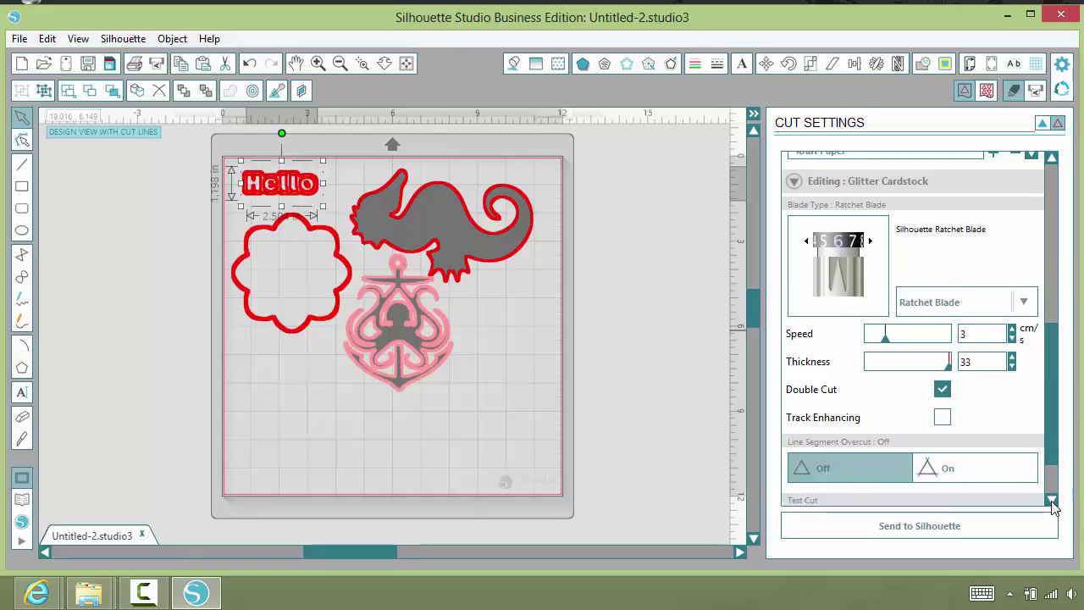
pyautogui.scroll(-1, 1054, 506)
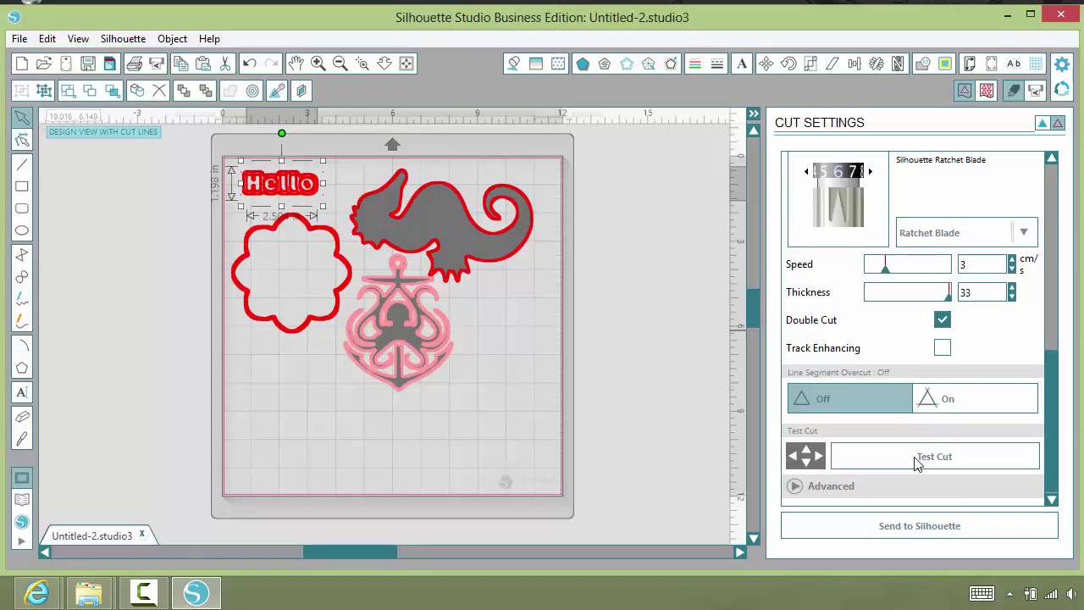
pyautogui.press('super+c')
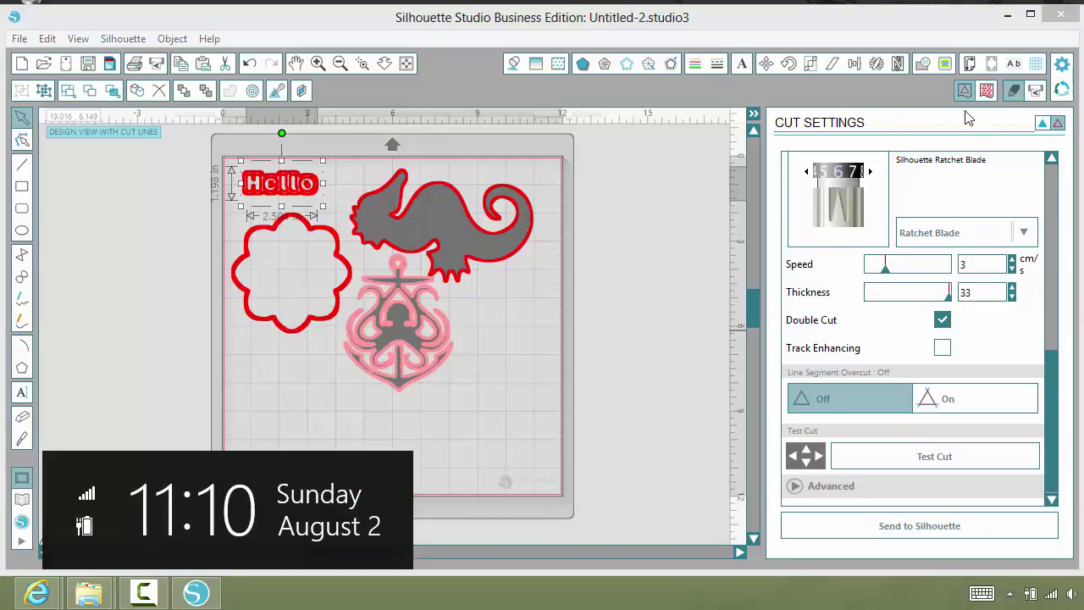
# Step: Remove the unconnected CAMEO from the send list and show the 12 × 12 in Design Page Settings
pyautogui.click(1037, 93)
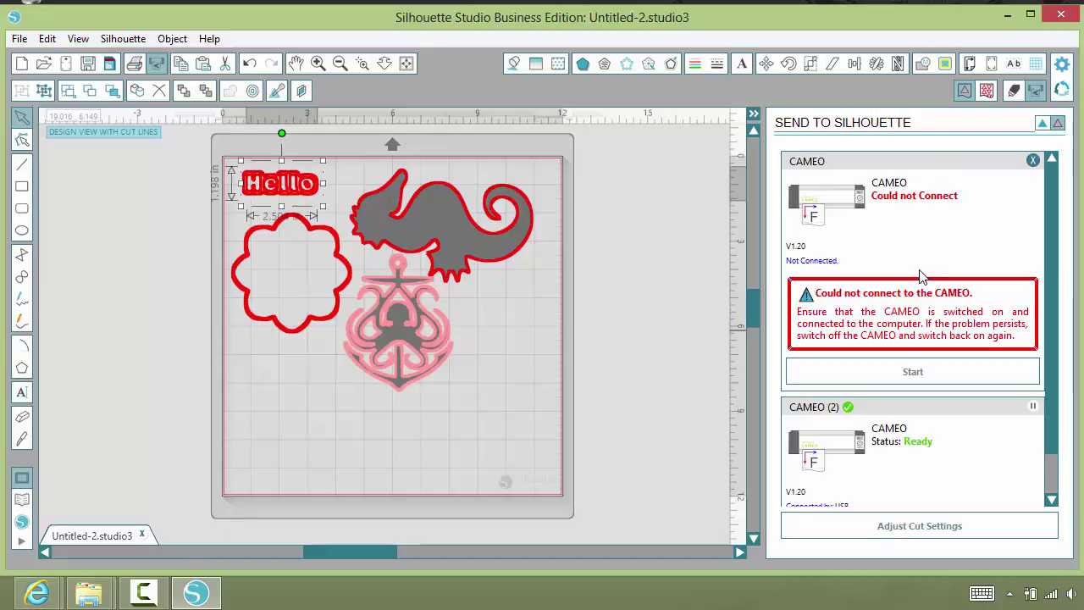
pyautogui.click(1033, 161)
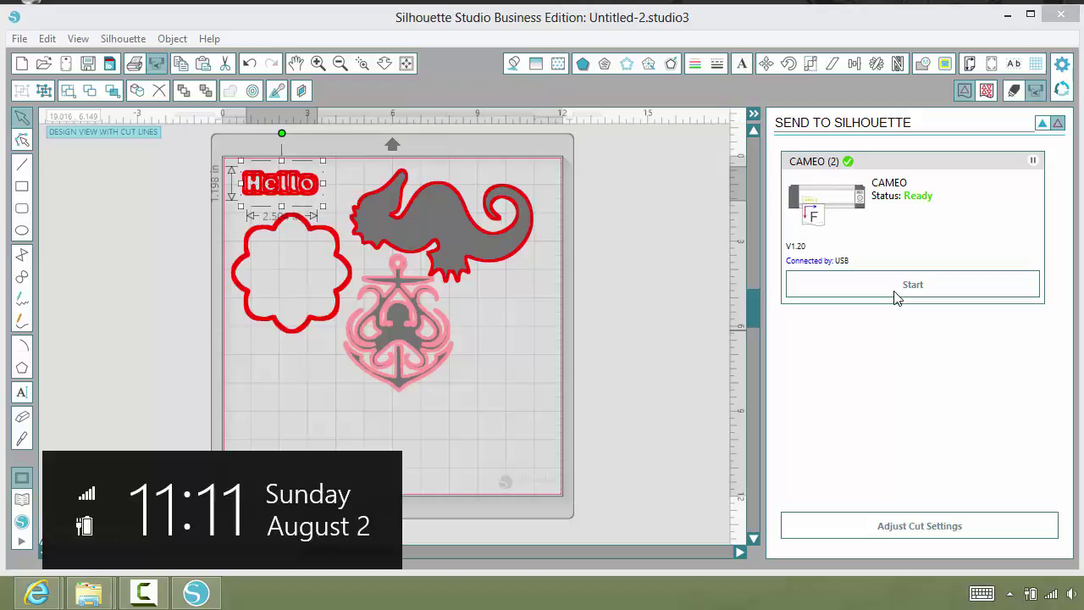
pyautogui.click(970, 65)
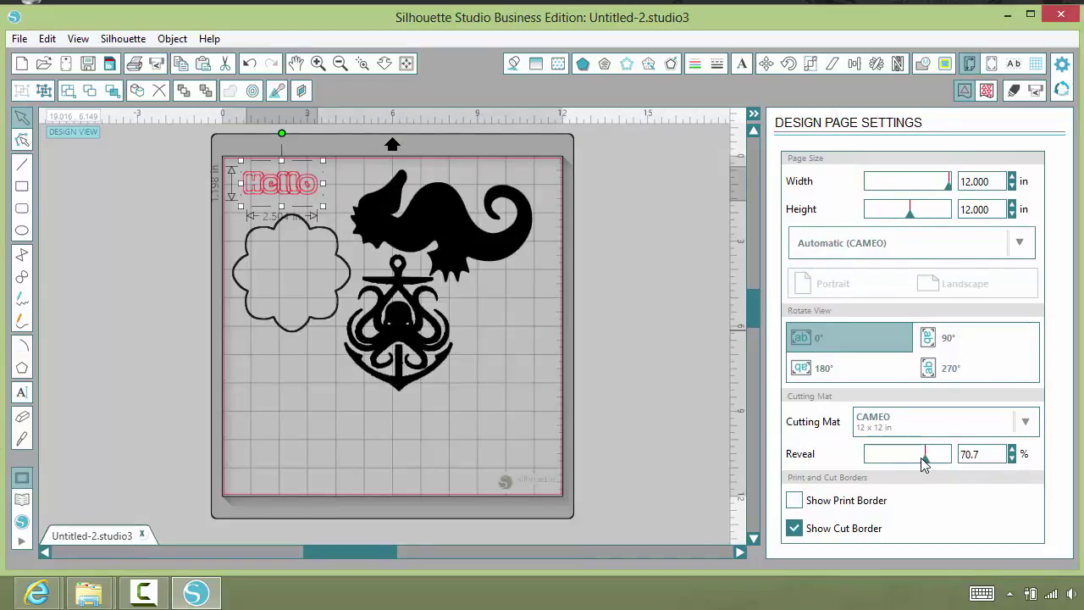
# Step: Recheck Glitter Cardstock's blade settings, then show the Send panel with the CAMEO Ready
pyautogui.click(1013, 90)
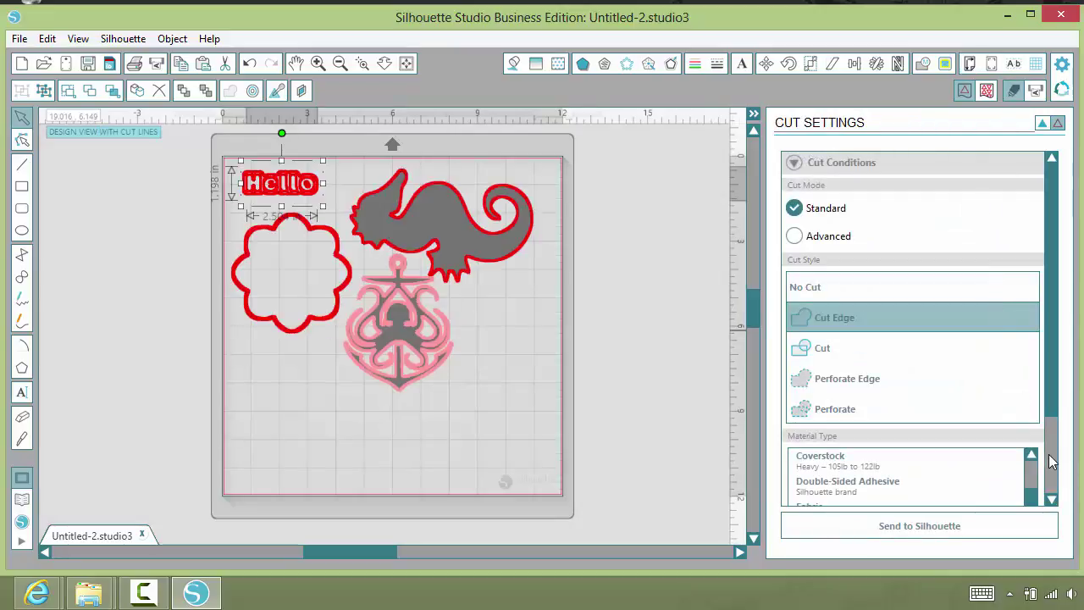
pyautogui.click(1051, 468)
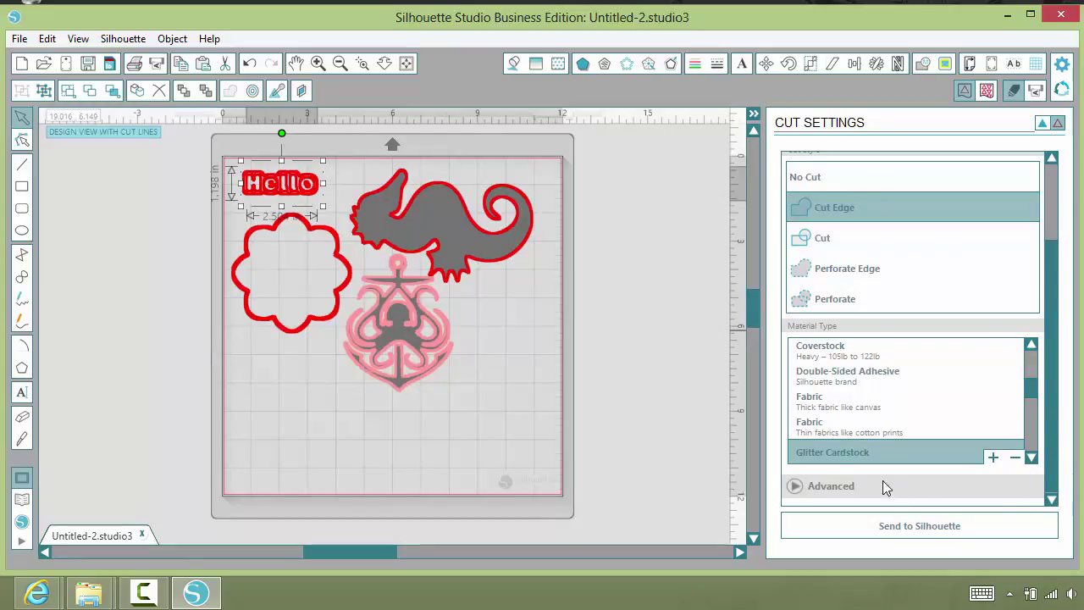
pyautogui.click(826, 458)
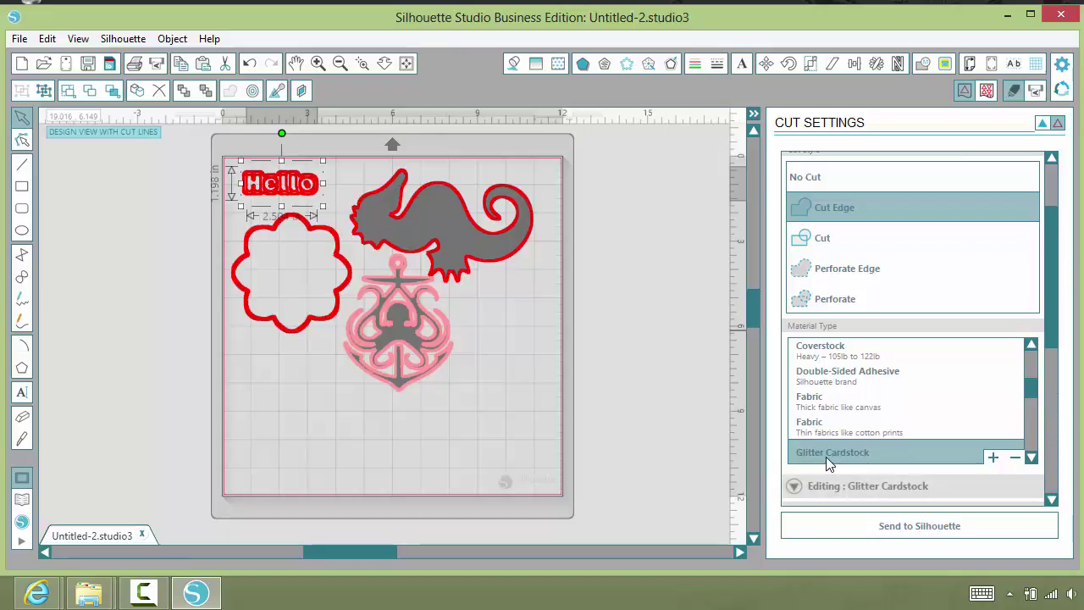
pyautogui.click(1051, 500)
pyautogui.click(1052, 500)
pyautogui.click(1051, 500)
pyautogui.scroll(-6, 1053, 503)
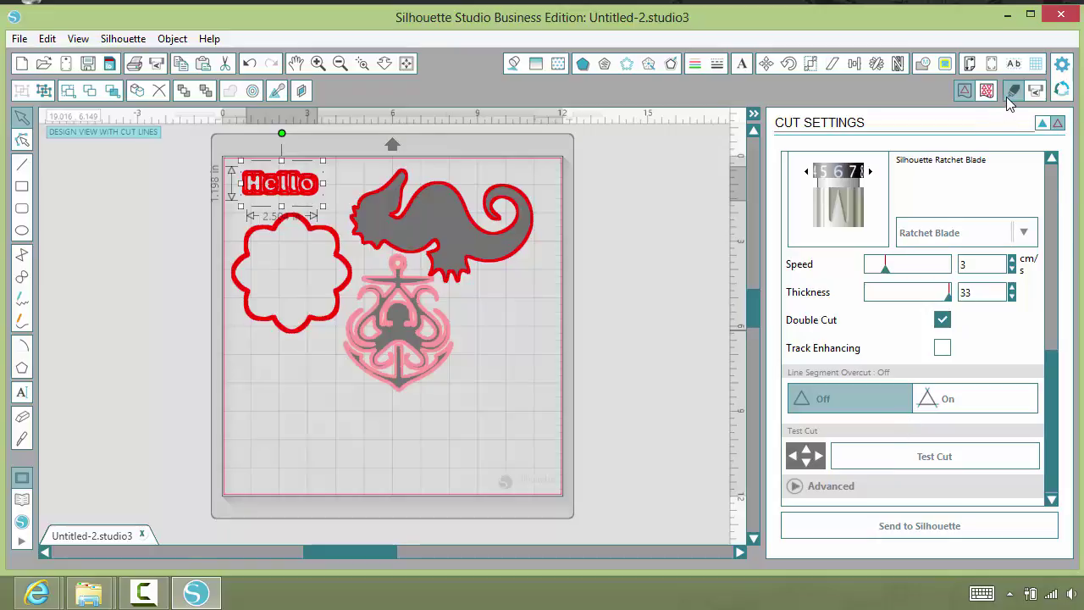
pyautogui.click(1036, 91)
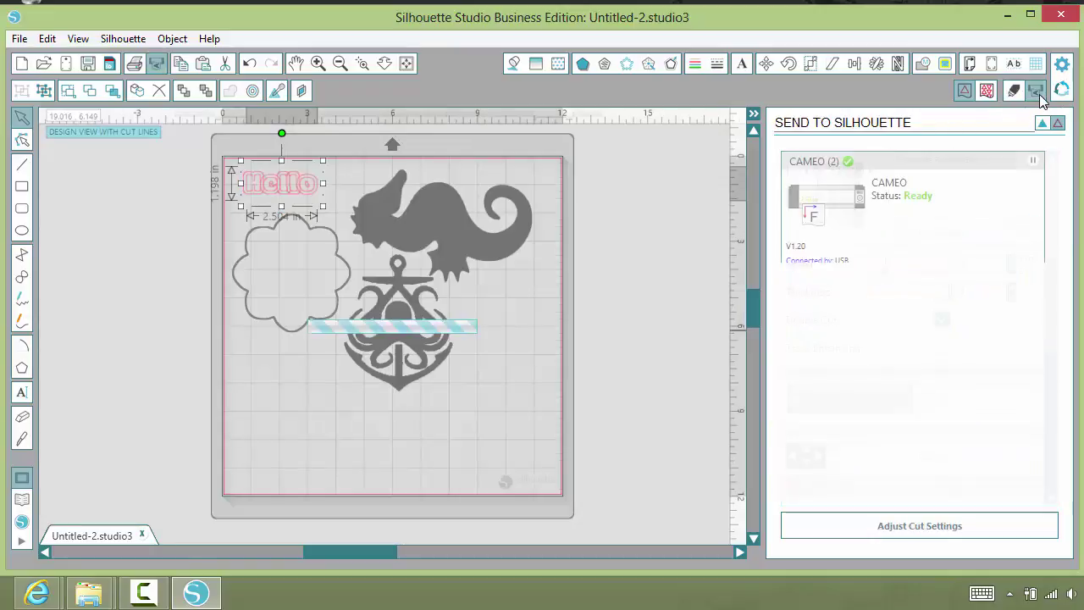